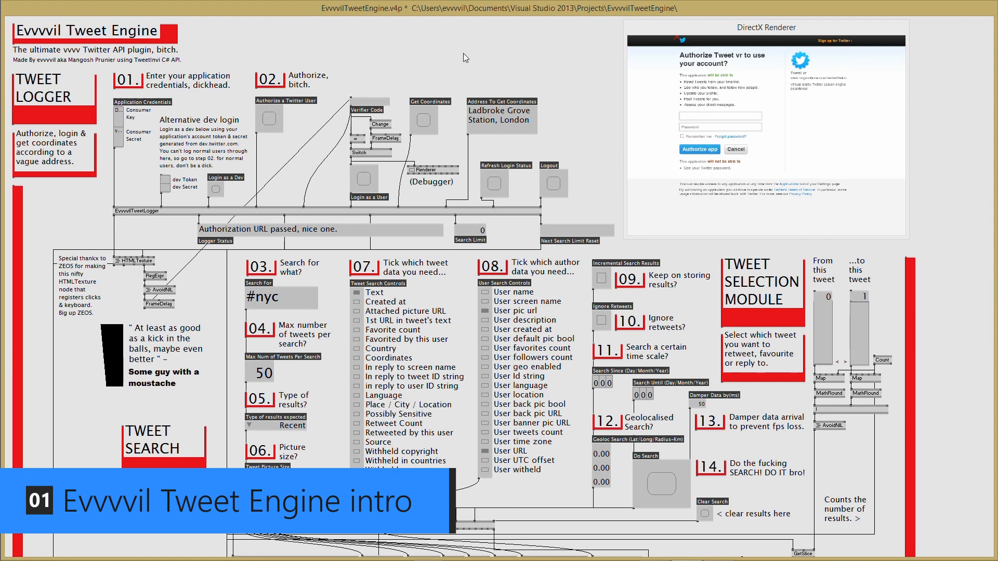
- Bring the Tweet Engine patch in front of the DirectX Renderer and scroll through its Tweet Search section
{"action": "scroll", "coordinate": [348, 223], "scroll_direction": "down", "scroll_amount": 10}
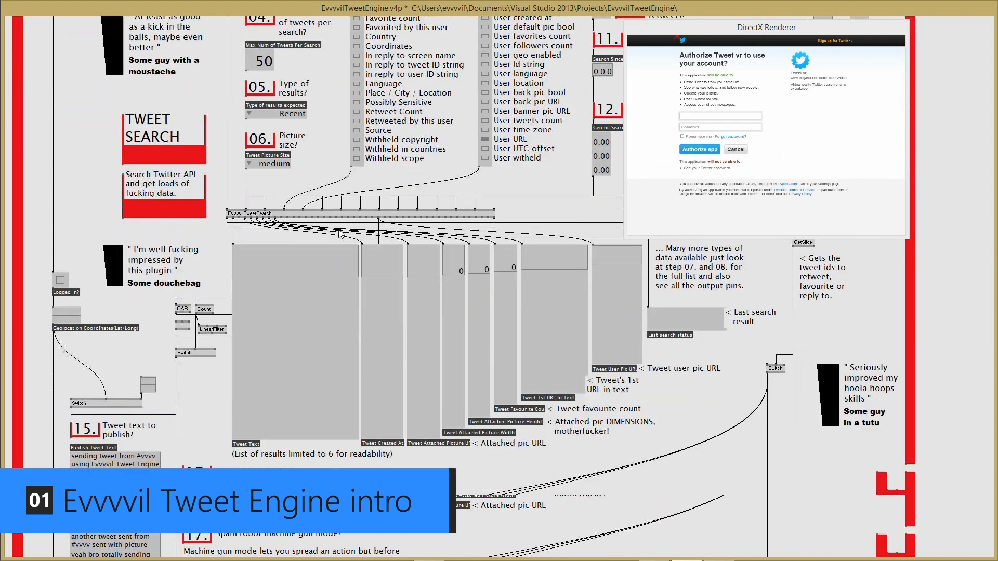
{"action": "scroll", "coordinate": [338, 232], "scroll_direction": "down", "scroll_amount": 9}
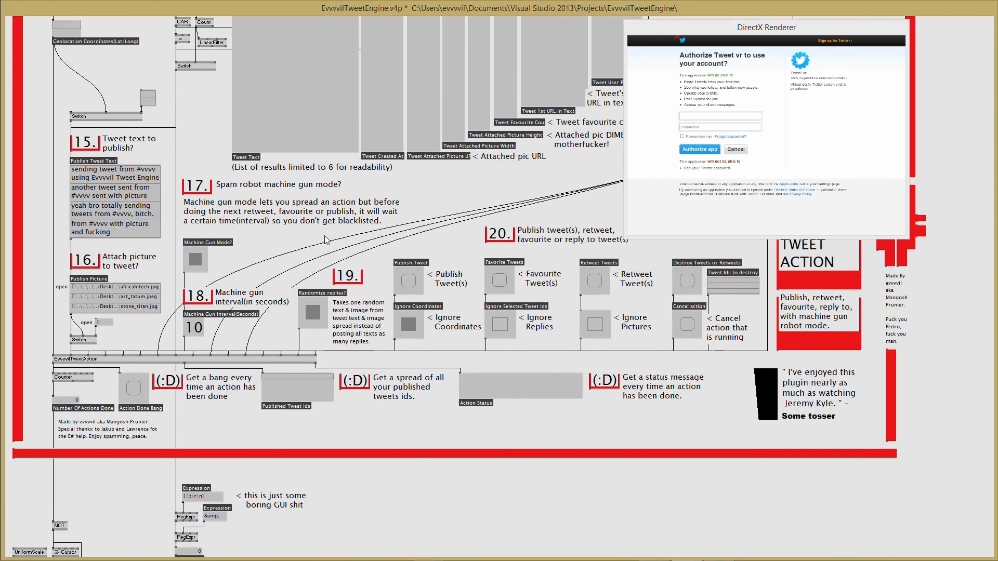
{"action": "scroll", "coordinate": [319, 250], "scroll_direction": "up", "scroll_amount": 1}
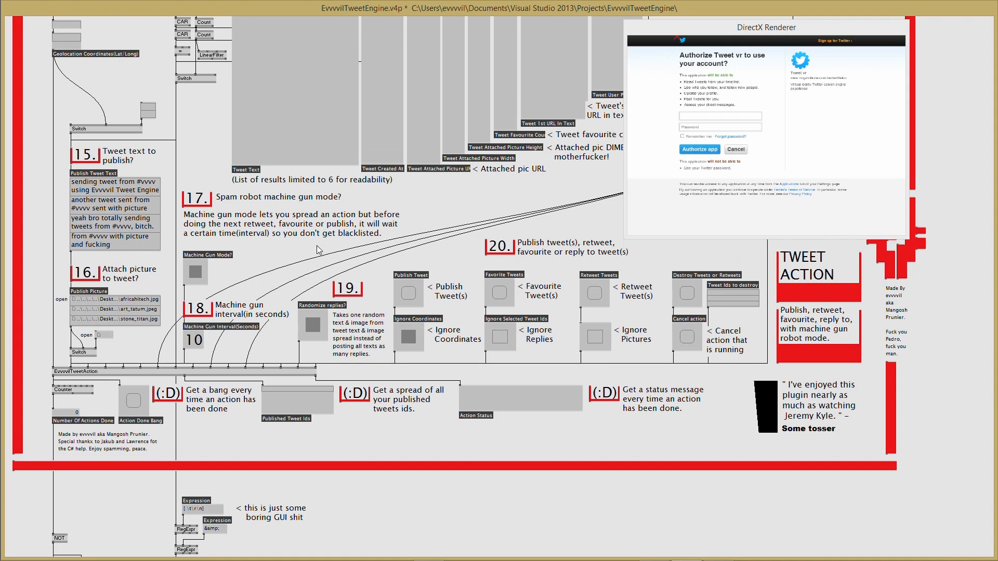
{"action": "scroll", "coordinate": [319, 250], "scroll_direction": "up", "scroll_amount": 14}
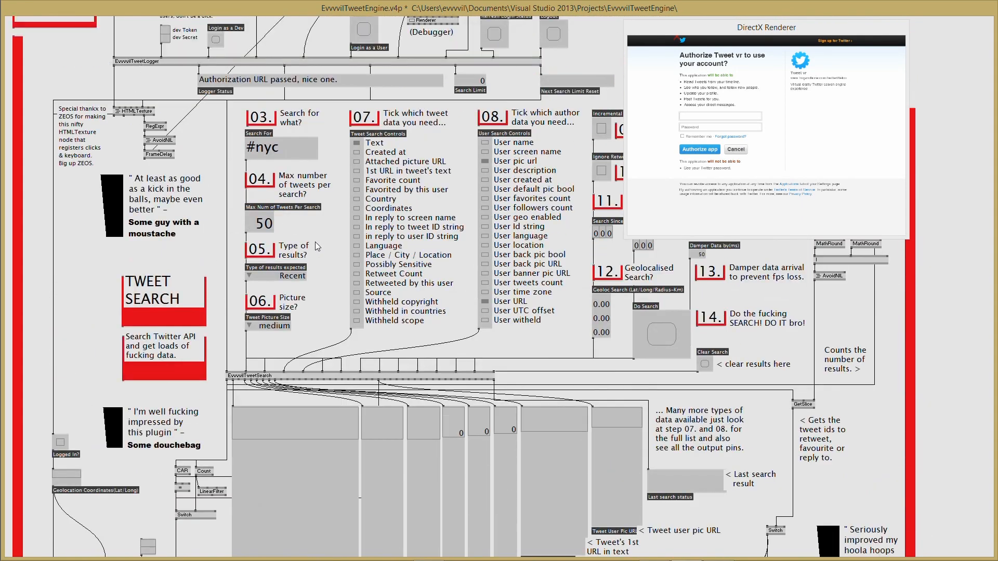
{"action": "scroll", "coordinate": [315, 241], "scroll_direction": "up", "scroll_amount": 5}
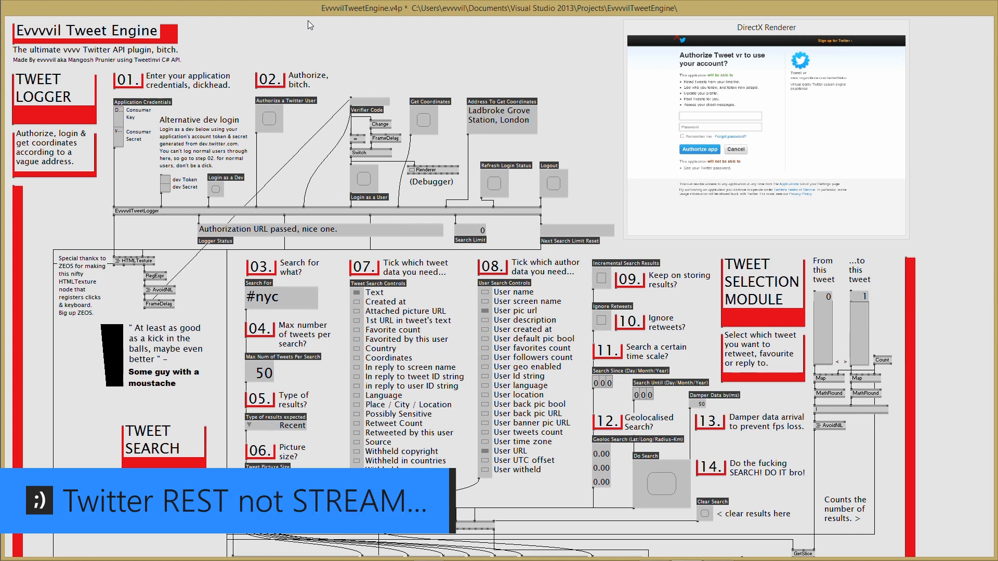
{"action": "left_click", "coordinate": [394, 54]}
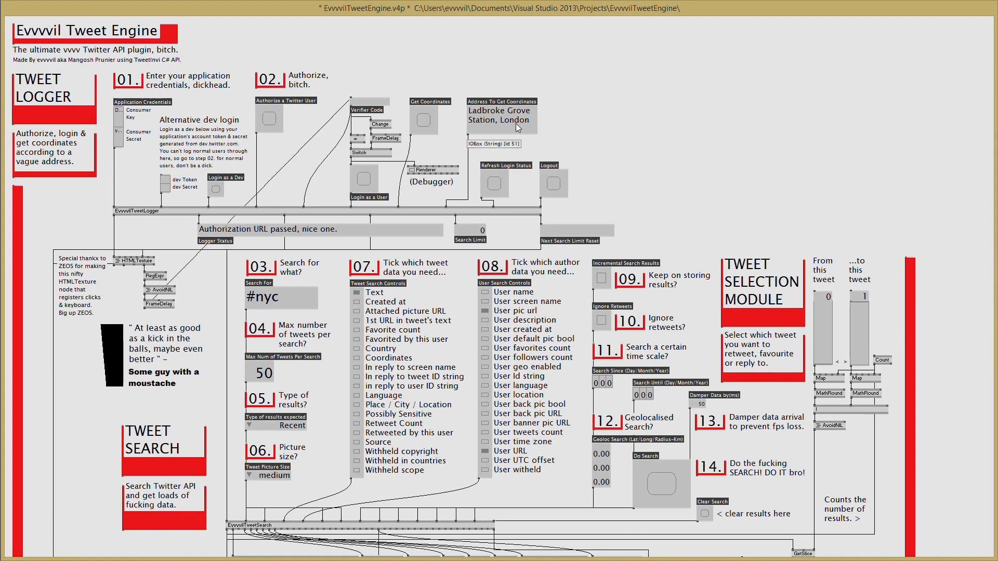
{"action": "scroll", "coordinate": [398, 233], "scroll_direction": "down", "scroll_amount": 3}
{"action": "scroll", "coordinate": [398, 232], "scroll_direction": "down", "scroll_amount": 1}
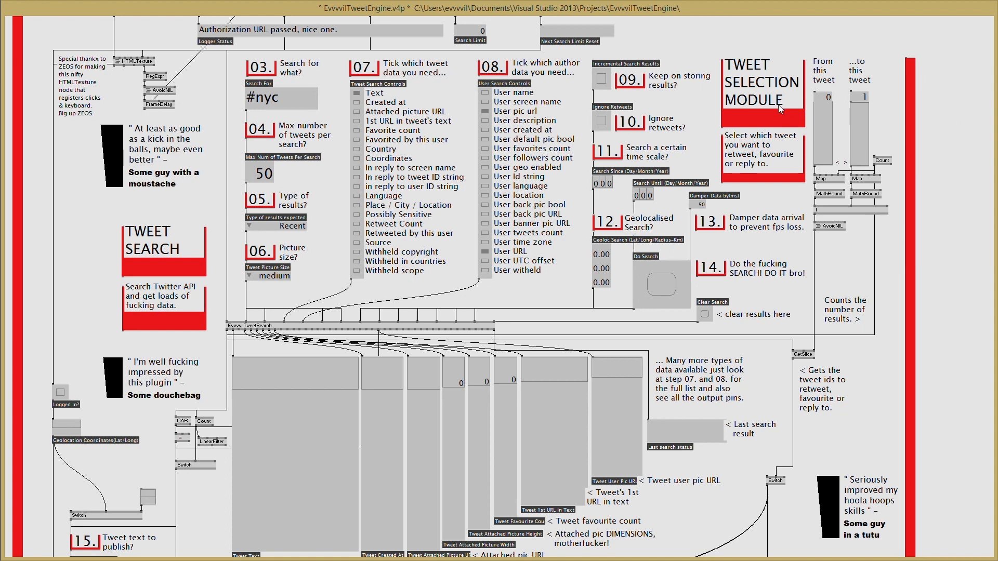
{"action": "scroll", "coordinate": [522, 229], "scroll_direction": "down", "scroll_amount": 5}
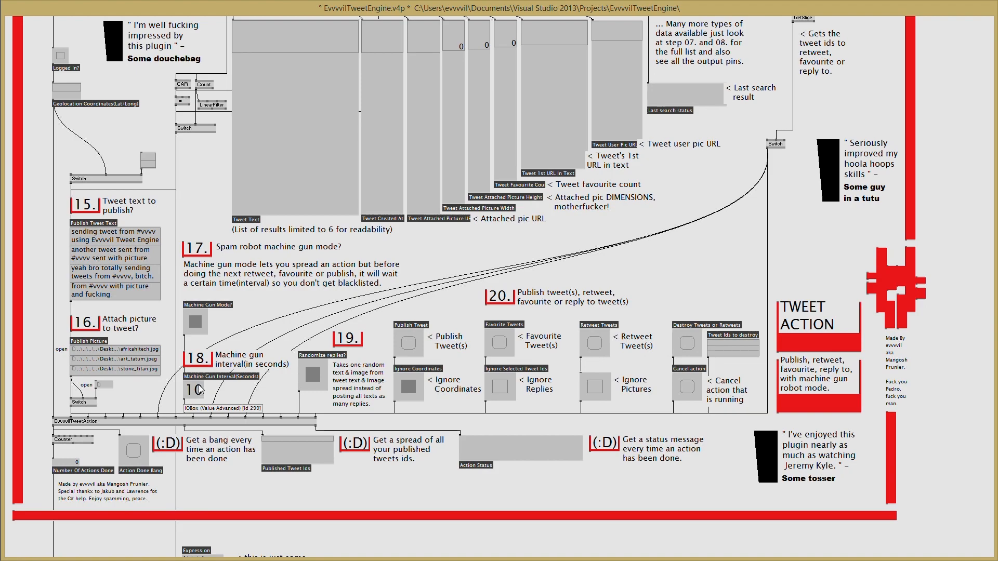
{"action": "scroll", "coordinate": [199, 393], "scroll_direction": "up", "scroll_amount": 3}
{"action": "scroll", "coordinate": [199, 389], "scroll_direction": "up", "scroll_amount": 13}
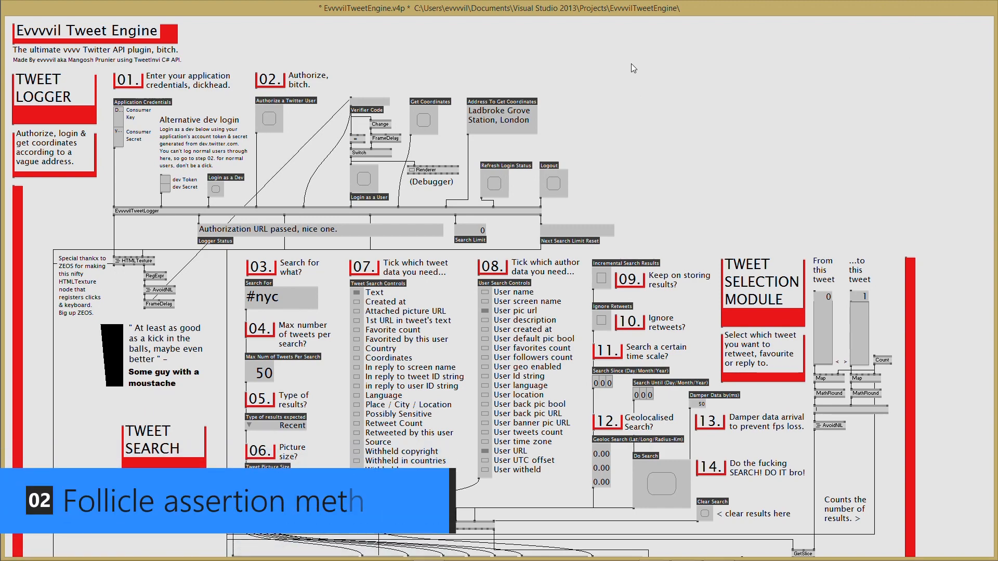
- Scroll down and back up through the Tweet Engine patch with the renderer showing
{"action": "scroll", "coordinate": [568, 83], "scroll_direction": "down", "scroll_amount": 3}
{"action": "scroll", "coordinate": [444, 211], "scroll_direction": "down", "scroll_amount": 16}
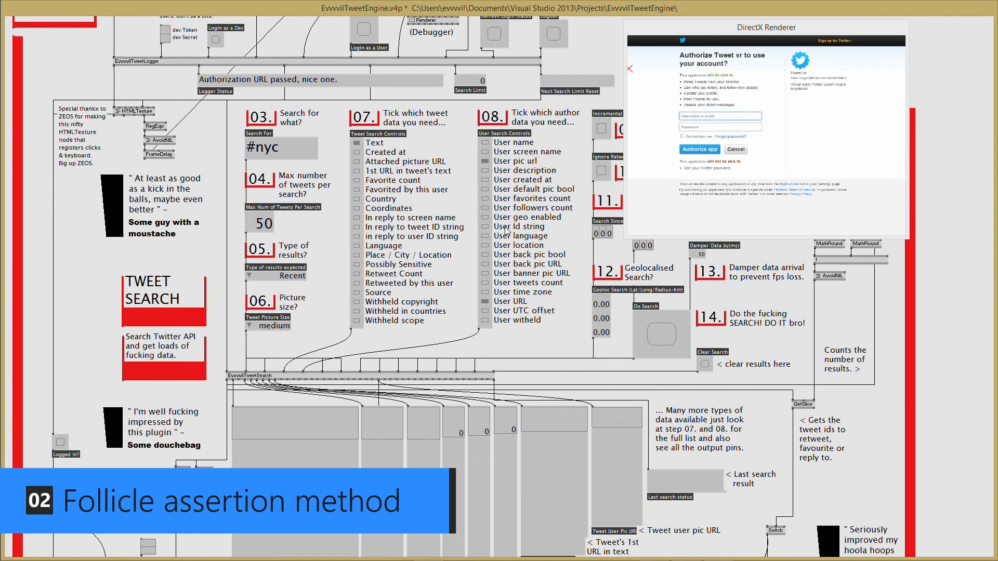
{"action": "scroll", "coordinate": [435, 210], "scroll_direction": "down", "scroll_amount": 10}
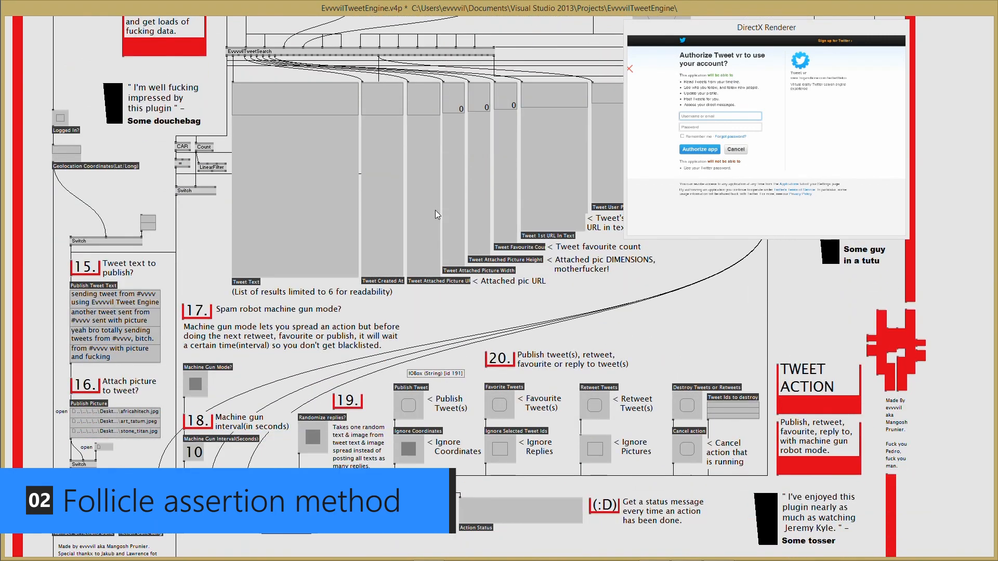
{"action": "scroll", "coordinate": [432, 202], "scroll_direction": "up", "scroll_amount": 20}
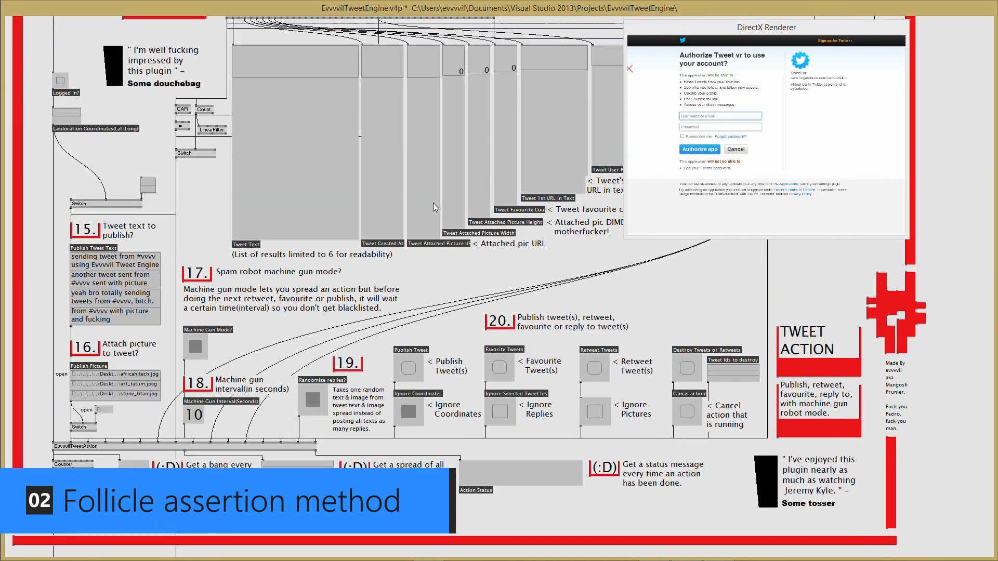
{"action": "scroll", "coordinate": [435, 203], "scroll_direction": "up", "scroll_amount": 7}
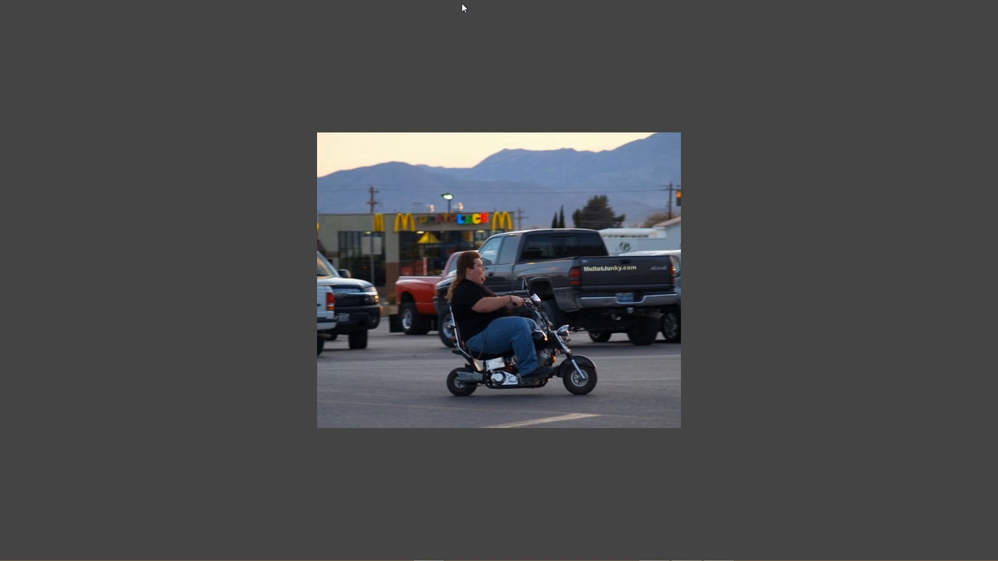
- Leave the mini-motorbike photo and switch to the browser on twitter.com
{"action": "key", "text": "alt+Tab"}
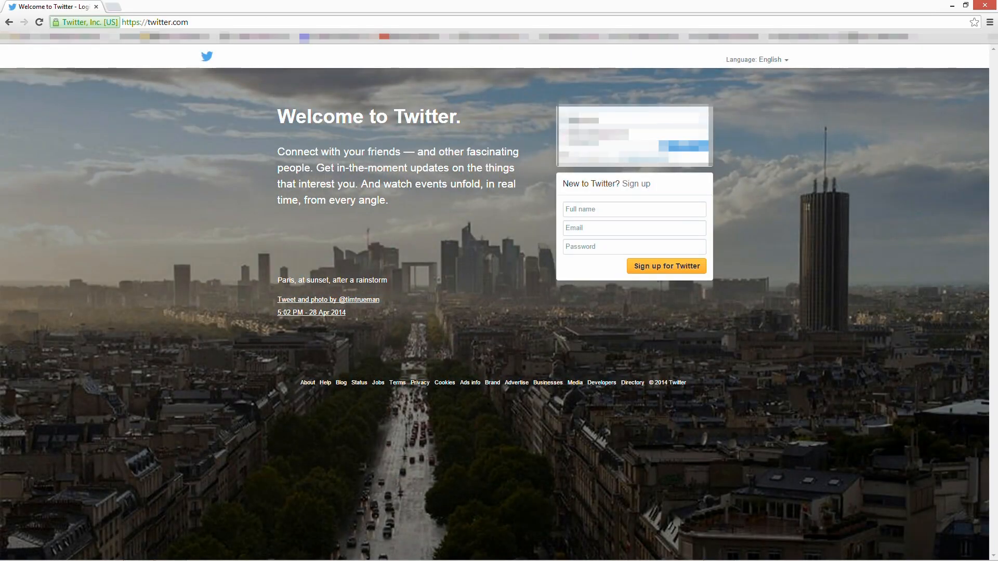
- Sign in to Twitter, go to dev.twitter.com, and open Manage Your Apps from the footer
{"action": "key", "text": "Return"}
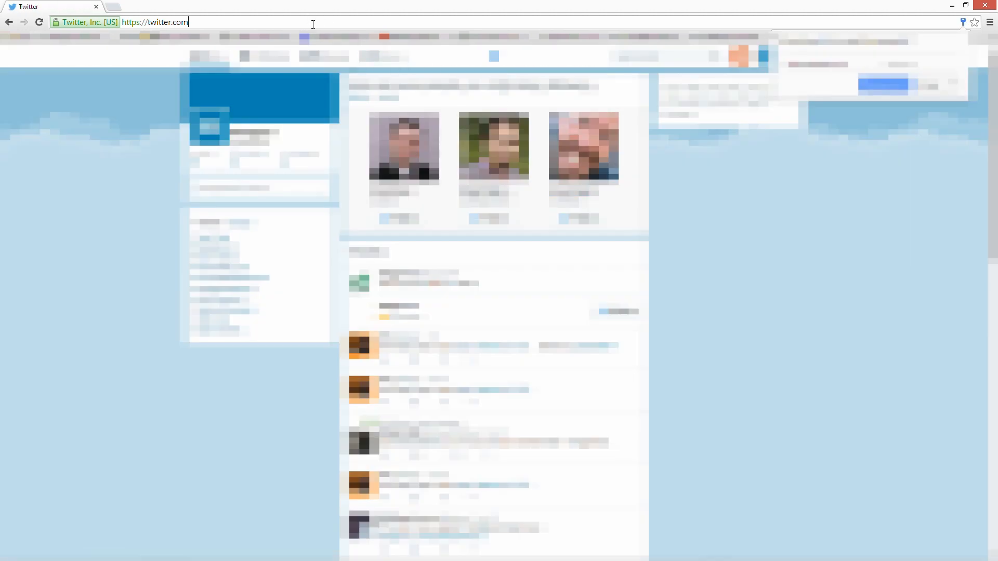
{"action": "left_click", "coordinate": [306, 24]}
{"action": "type", "text": "dev.tiwtt"}
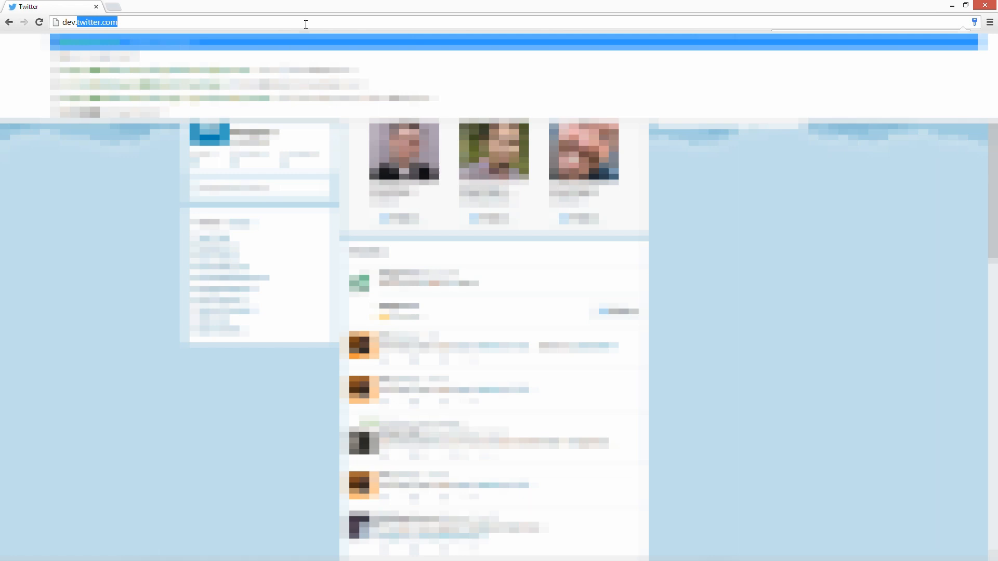
{"action": "type", "text": "er.com"}
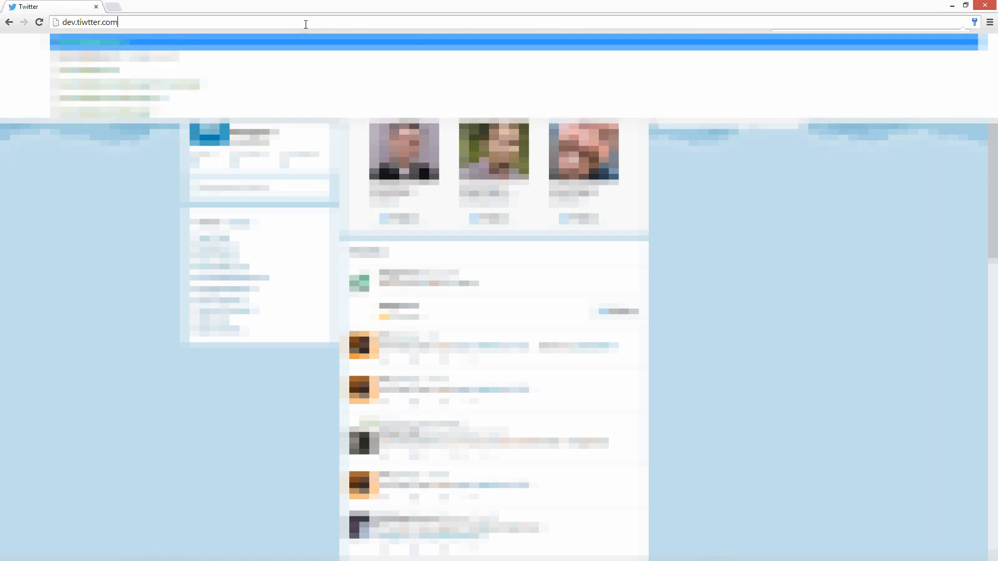
{"action": "key", "text": "Return"}
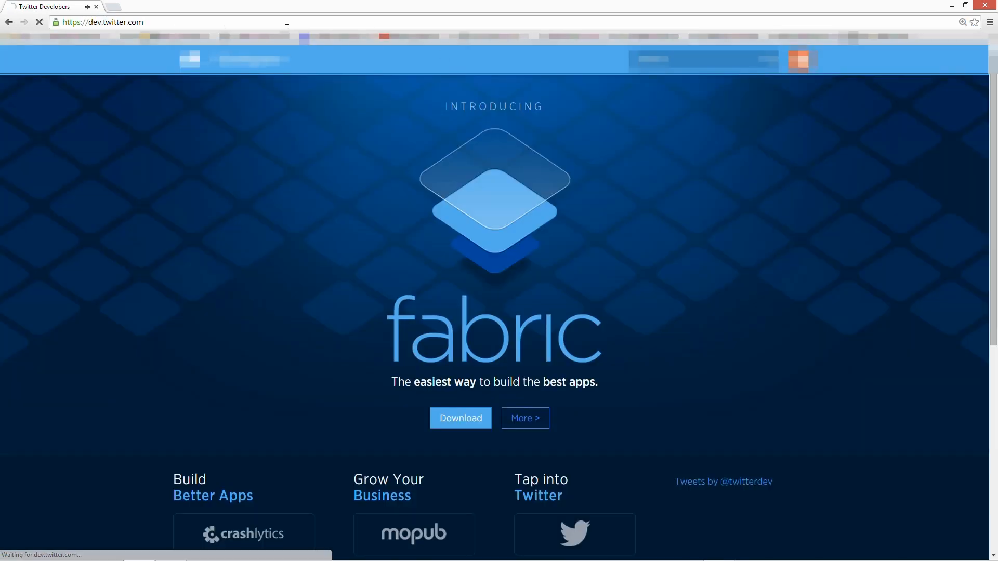
{"action": "scroll", "coordinate": [705, 234], "scroll_direction": "down", "scroll_amount": 3}
{"action": "scroll", "coordinate": [709, 262], "scroll_direction": "down", "scroll_amount": 2}
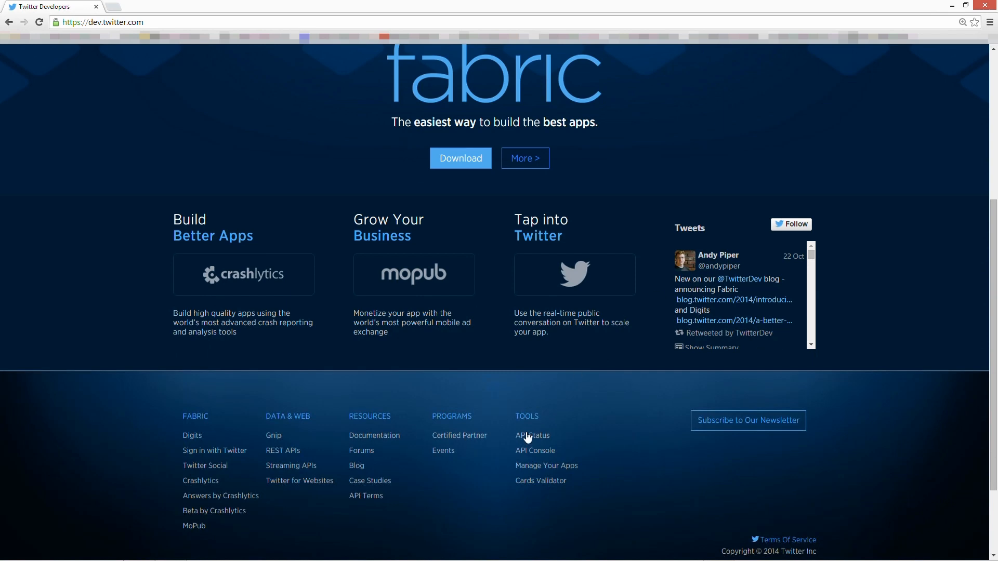
{"action": "left_click", "coordinate": [546, 470]}
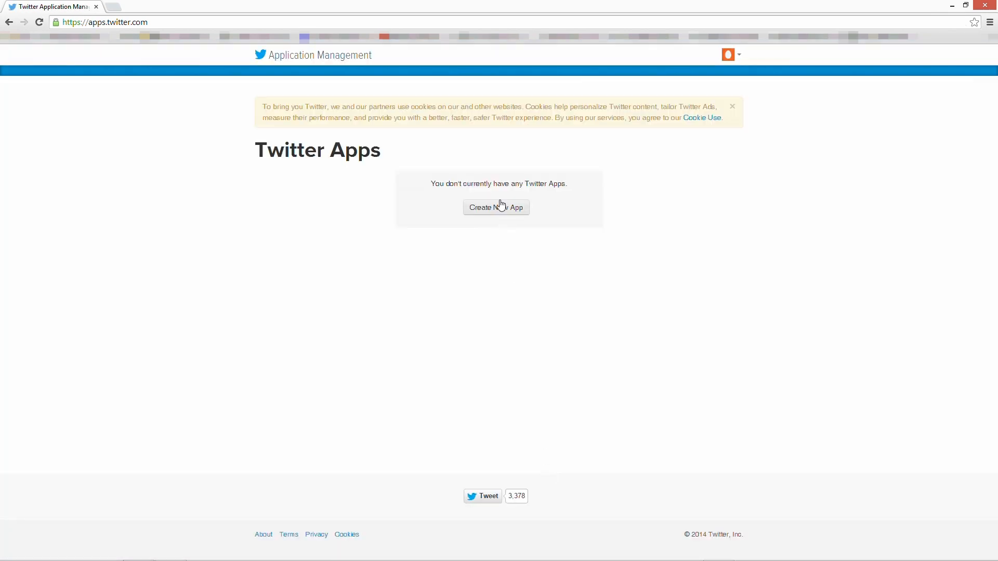
- Start a new app named 'Mullet tracker', described as plotting mullet tweets and pictures on a world map
{"action": "left_click", "coordinate": [502, 211]}
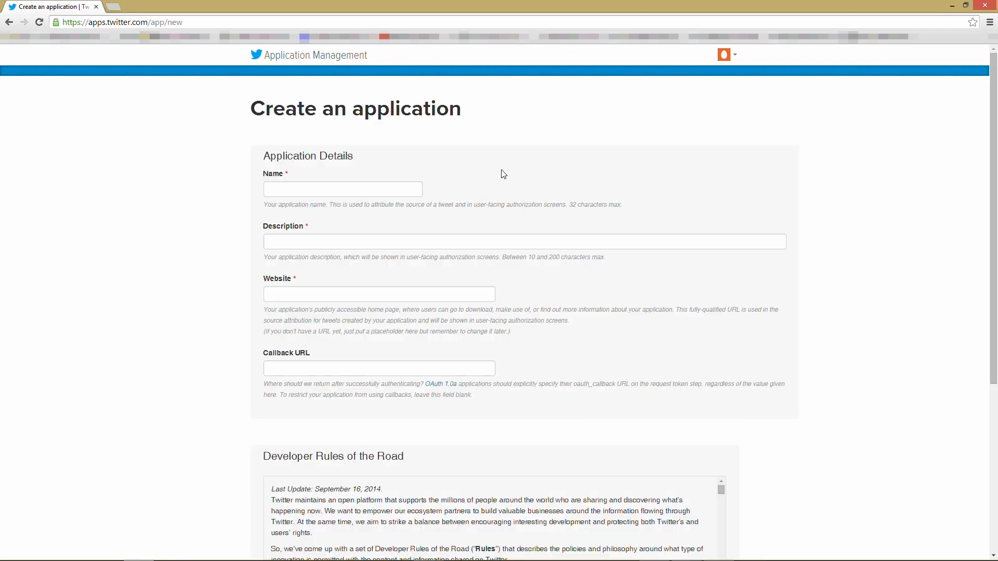
{"action": "left_click", "coordinate": [395, 189]}
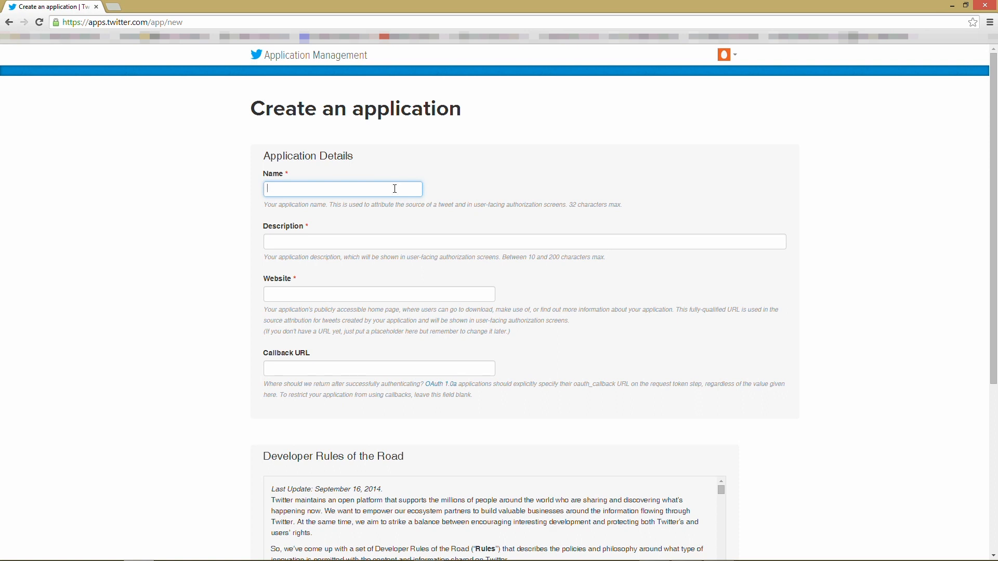
{"action": "type", "text": "Mullet tracker"}
{"action": "key", "text": "Tab"}
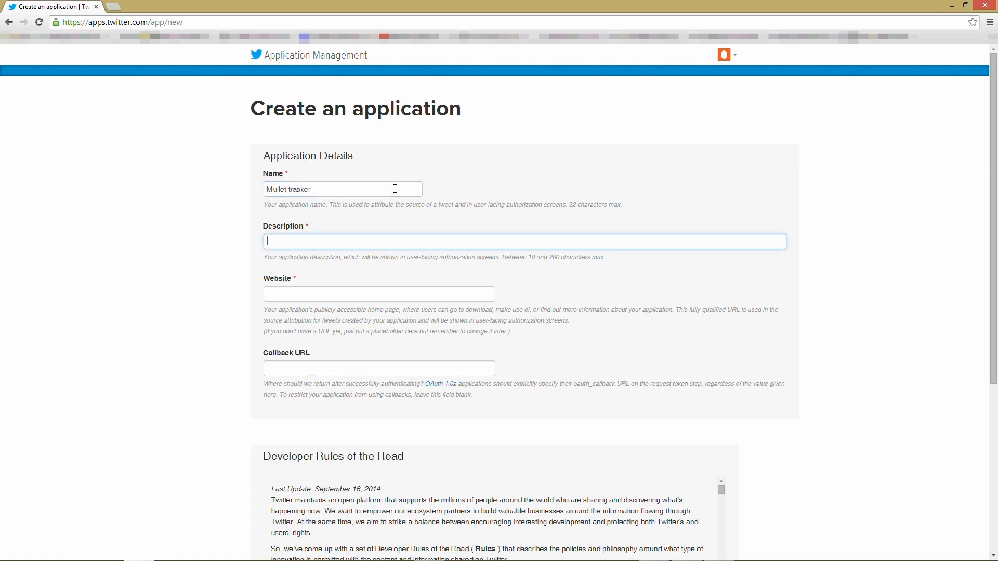
{"action": "type", "text": "application plotting tweets and pictures of mullets on a world map"}
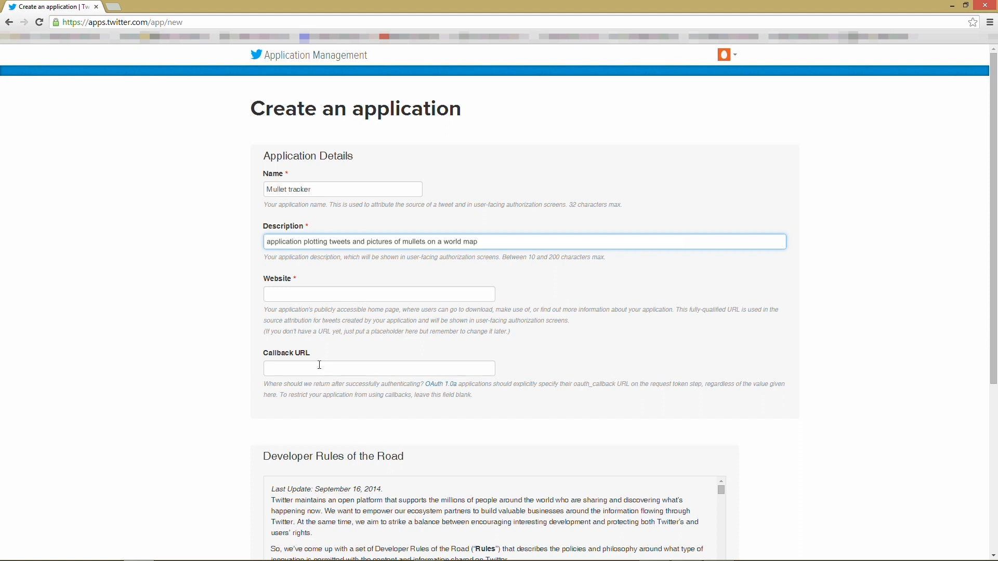
{"action": "left_click", "coordinate": [320, 296]}
{"action": "type", "text": "http://www."}
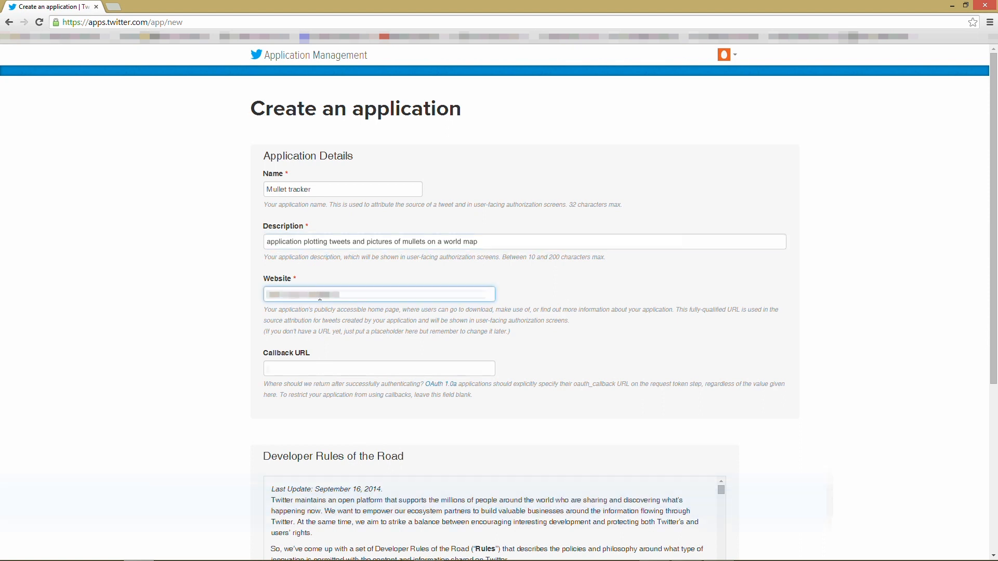
{"action": "type", "text": ".com"}
{"action": "key", "text": "Tab"}
{"action": "type", "text": "http://"}
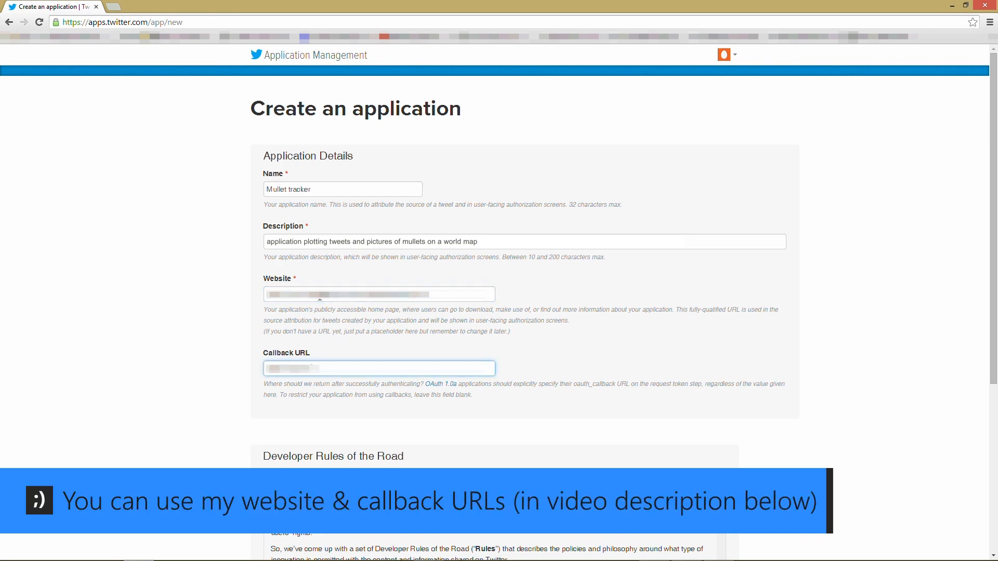
{"action": "type", "text": "back"}
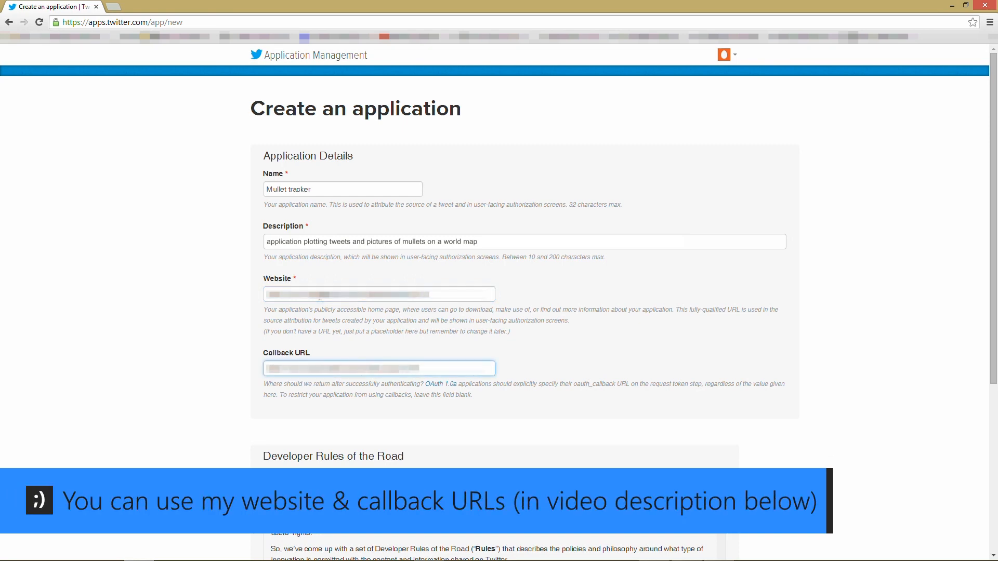
- Accept the developer rules and create the Twitter application
{"action": "scroll", "coordinate": [320, 297], "scroll_direction": "down", "scroll_amount": 3}
{"action": "scroll", "coordinate": [338, 415], "scroll_direction": "down", "scroll_amount": 10}
{"action": "scroll", "coordinate": [323, 459], "scroll_direction": "down", "scroll_amount": 2}
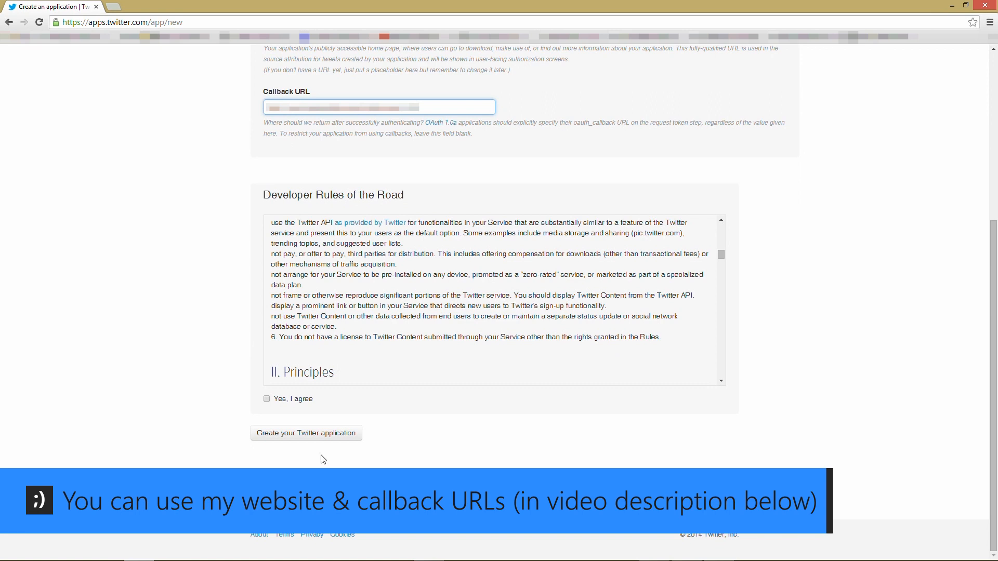
{"action": "left_click", "coordinate": [266, 400]}
{"action": "left_click", "coordinate": [292, 445]}
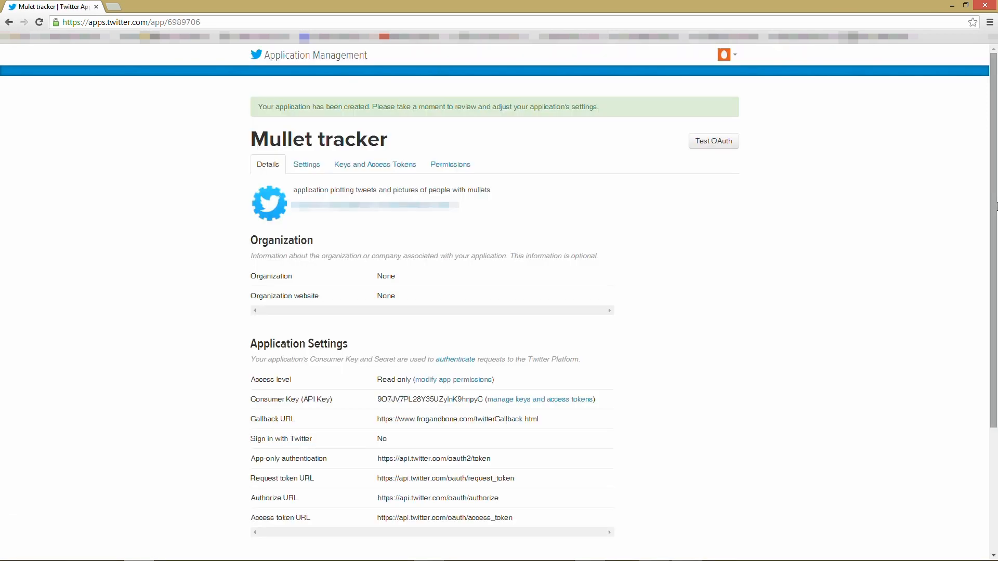
- Show the Mullet tracker's keys and access tokens, copy its consumer key, and return to vvvv
{"action": "left_click", "coordinate": [379, 173]}
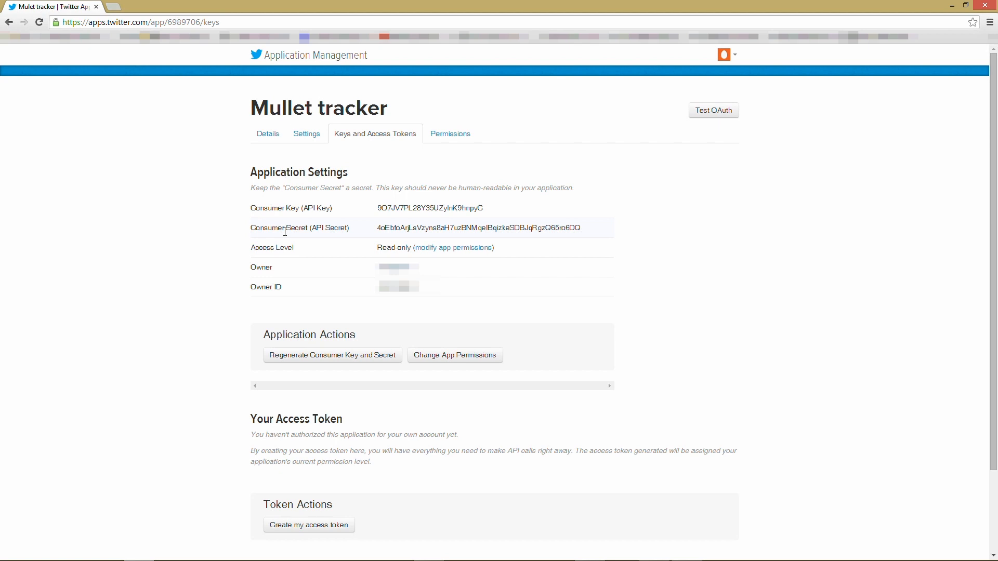
{"action": "left_click_drag", "start_coordinate": [251, 214], "coordinate": [501, 205]}
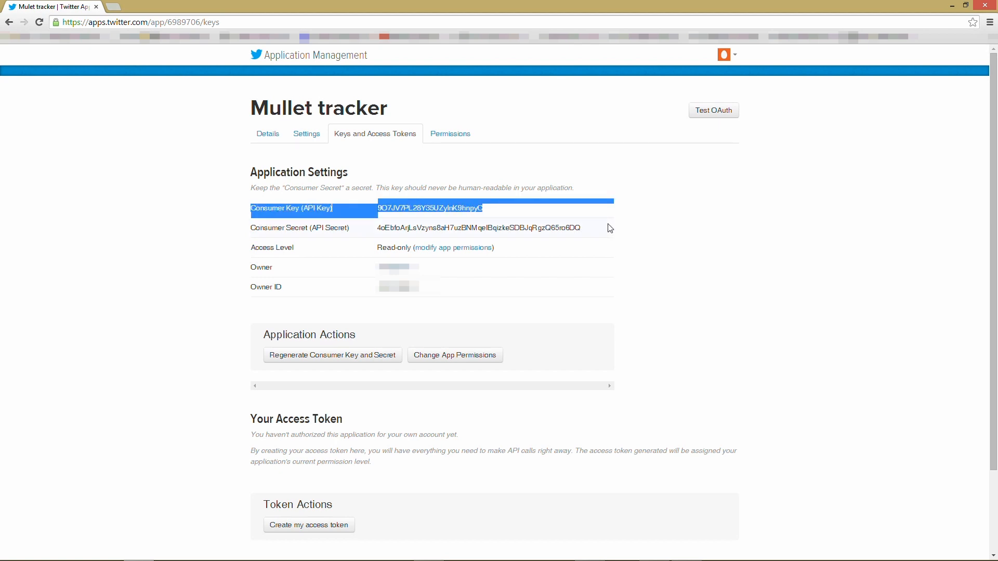
{"action": "left_click_drag", "start_coordinate": [584, 227], "coordinate": [242, 231]}
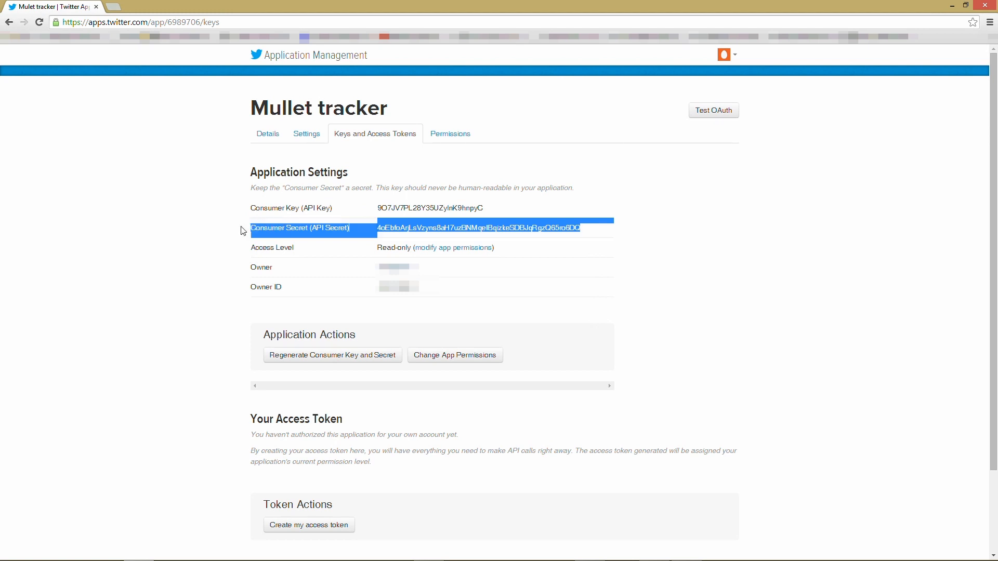
{"action": "left_click_drag", "start_coordinate": [377, 208], "coordinate": [492, 213]}
{"action": "key", "text": "alt+Tab"}
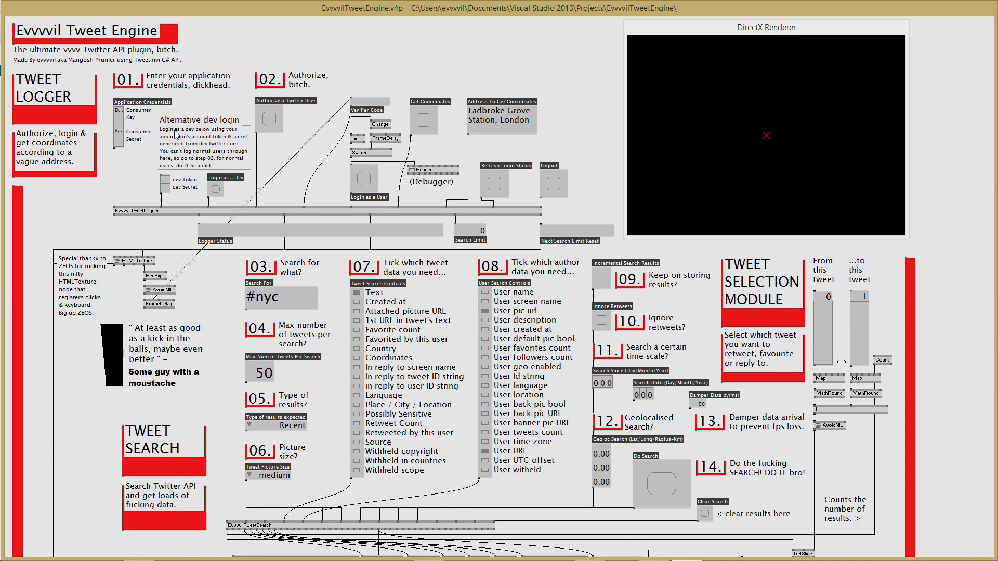
- Paste the app's consumer key and consumer secret into the patch's Consumer Key and Consumer Secret IOBoxes
{"action": "right_click", "coordinate": [120, 113]}
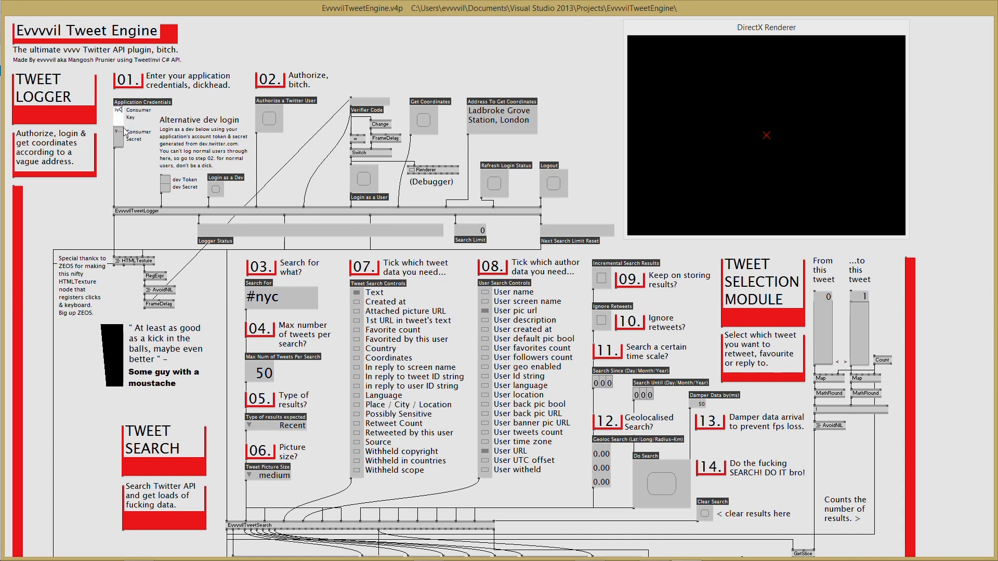
{"action": "key", "text": "alt+Tab"}
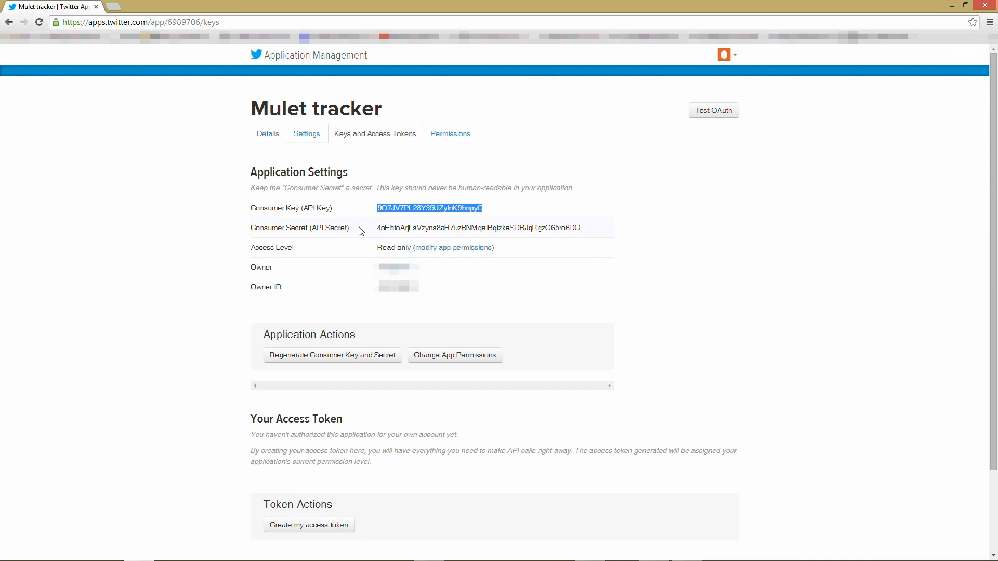
{"action": "left_click_drag", "start_coordinate": [377, 233], "coordinate": [587, 236]}
{"action": "key", "text": "alt+Tab"}
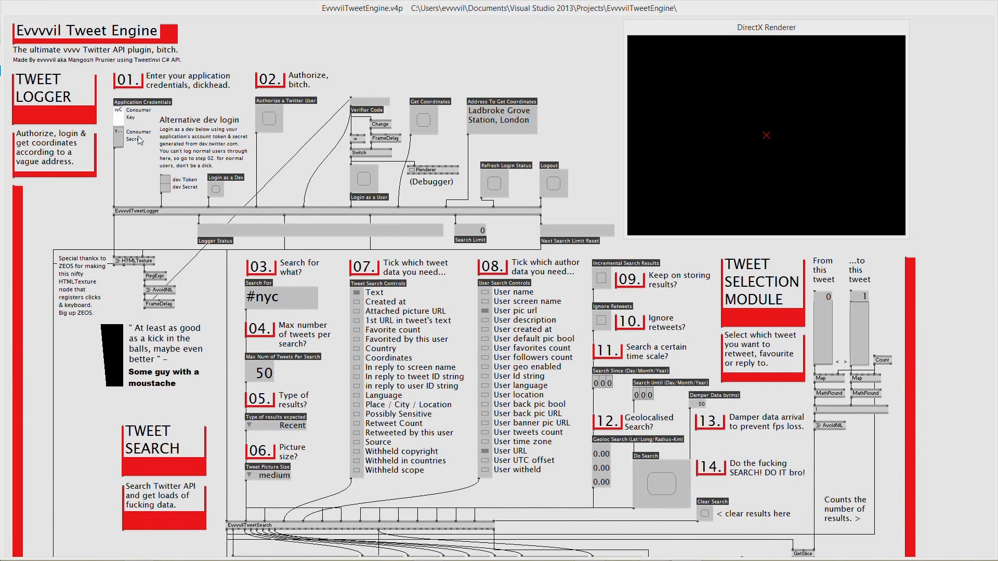
{"action": "right_click", "coordinate": [120, 136]}
{"action": "key", "text": "ctrl+v"}
{"action": "key", "text": "Return"}
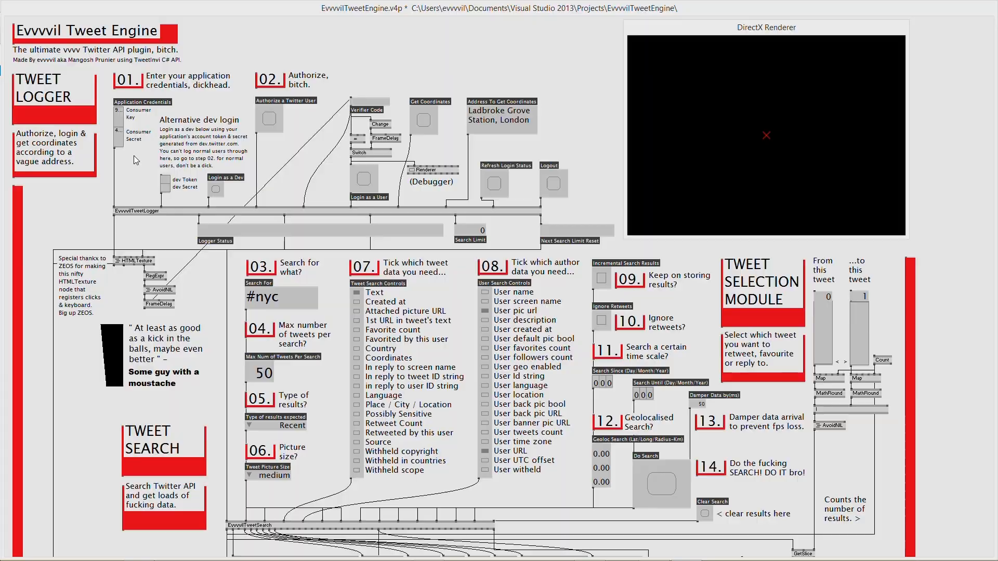
- Return to the browser and show the Mullet tracker app's Settings page
{"action": "key", "text": "alt+Tab"}
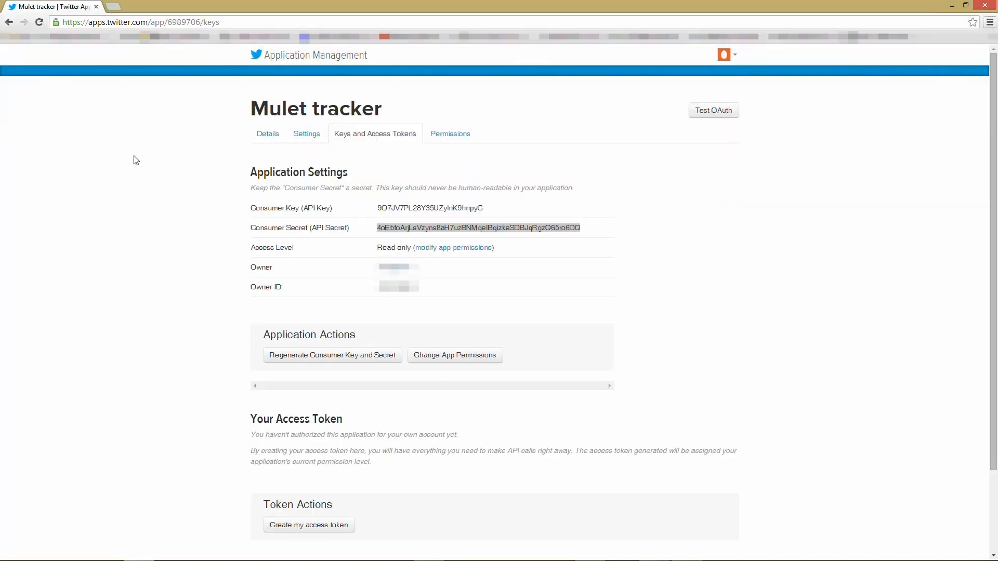
{"action": "key", "text": "alt+Tab"}
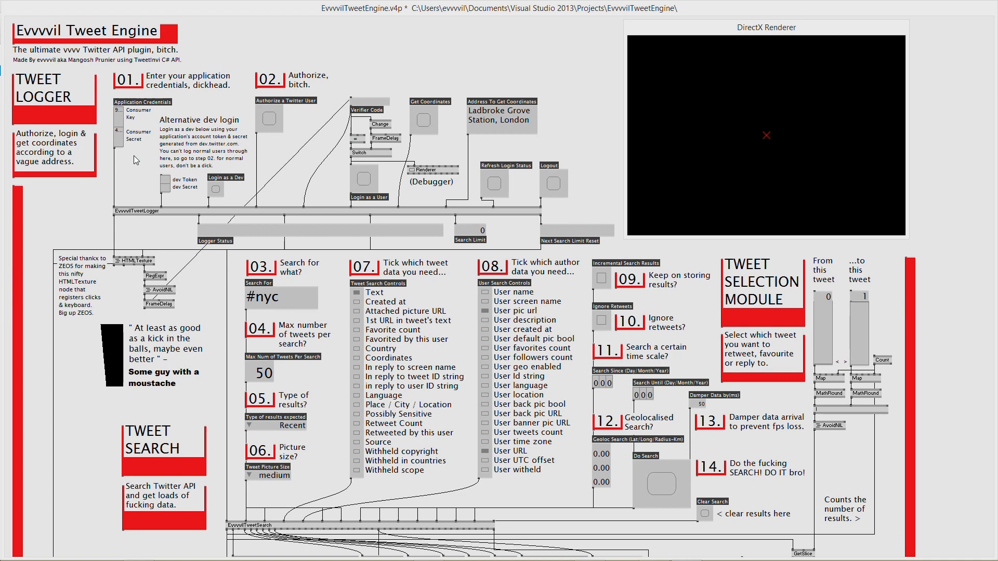
{"action": "key", "text": "alt+Tab"}
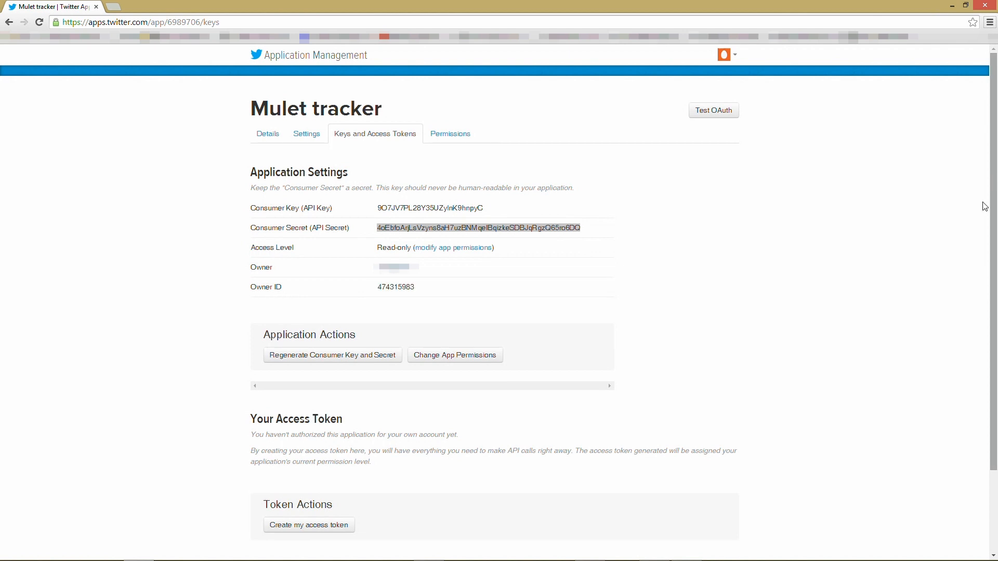
{"action": "left_click", "coordinate": [307, 139]}
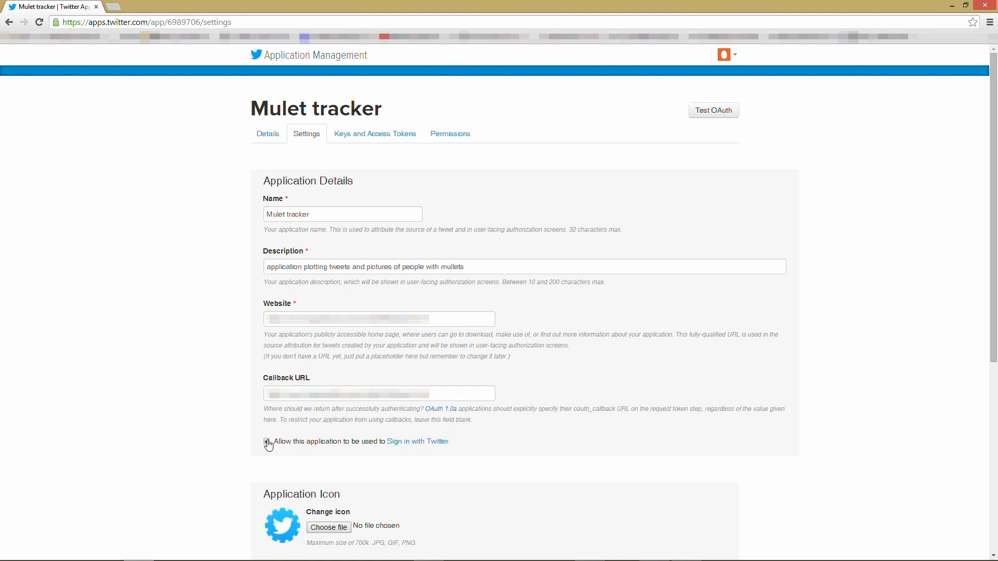
- Set the Mullet tracker app's permissions to Read and Write and update the settings
{"action": "left_click", "coordinate": [464, 135]}
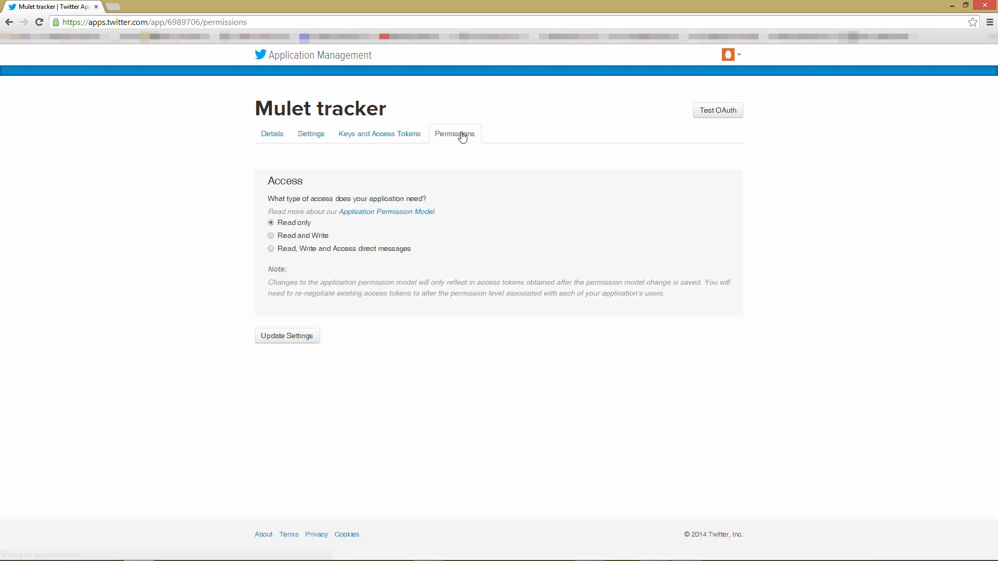
{"action": "left_click", "coordinate": [272, 240]}
{"action": "left_click", "coordinate": [299, 339]}
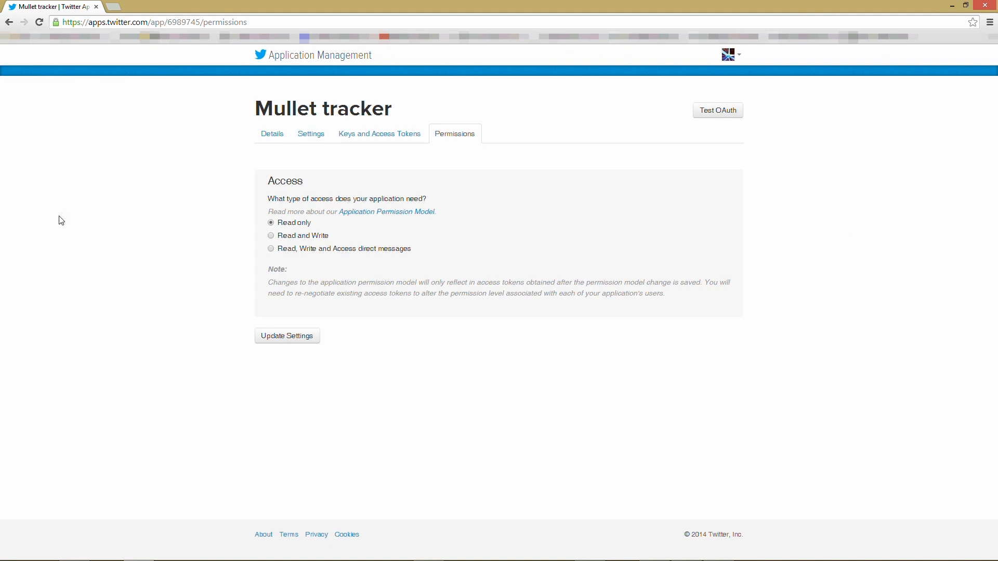
- Reapply Read and Write access, reload to confirm it saved, then view the keys and access tokens
{"action": "left_click", "coordinate": [270, 235]}
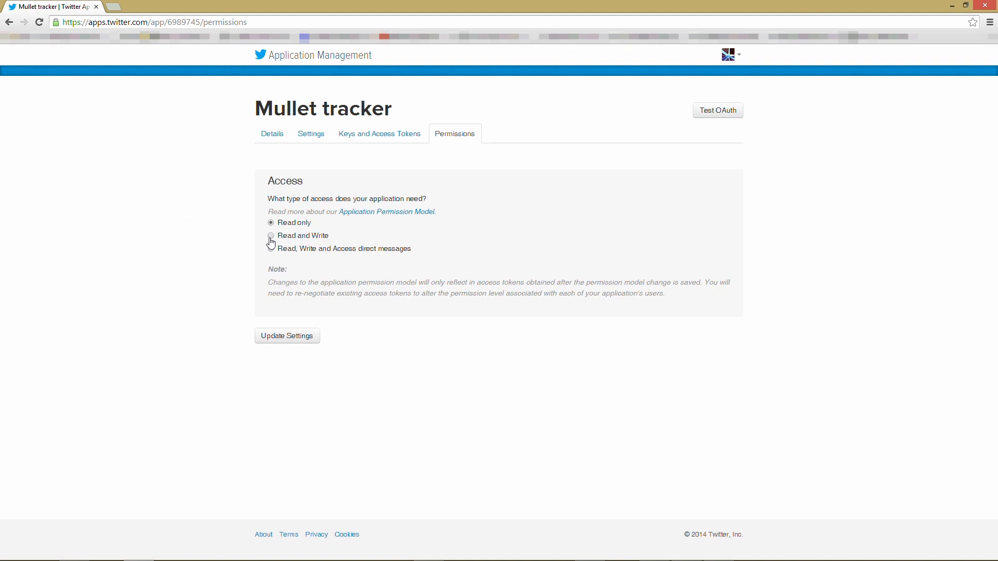
{"action": "left_click", "coordinate": [294, 337]}
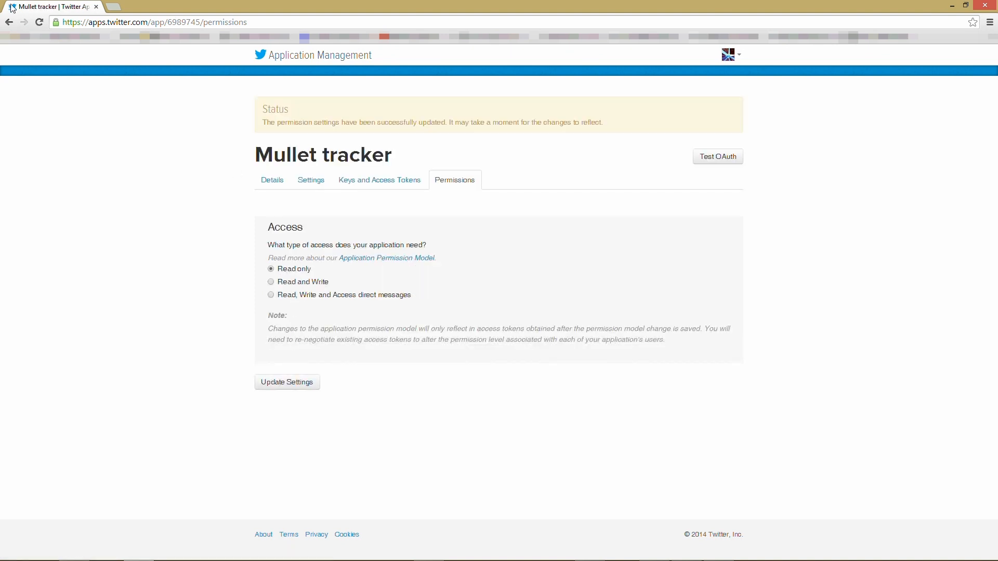
{"action": "left_click", "coordinate": [39, 24]}
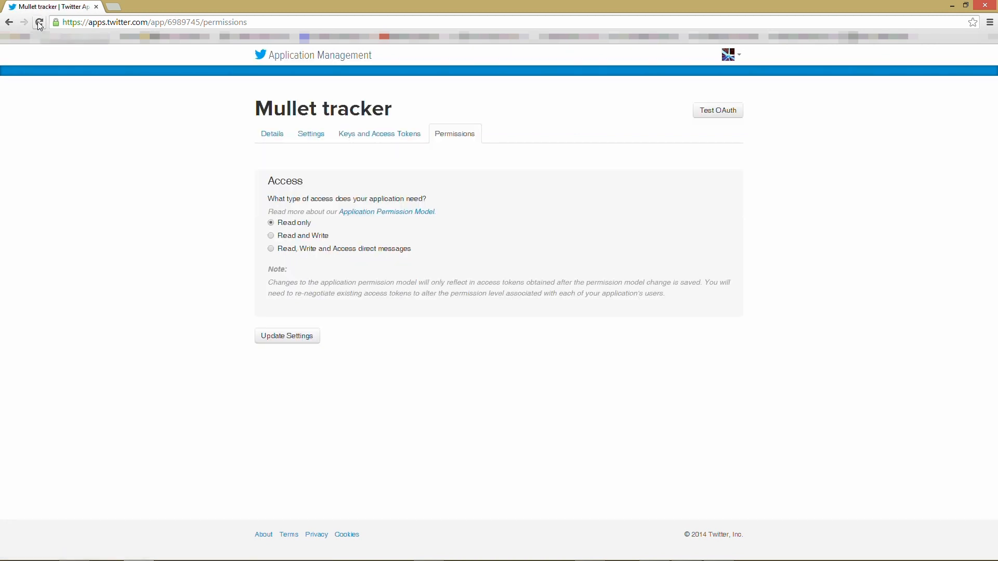
{"action": "left_click", "coordinate": [39, 24]}
{"action": "left_click", "coordinate": [395, 140]}
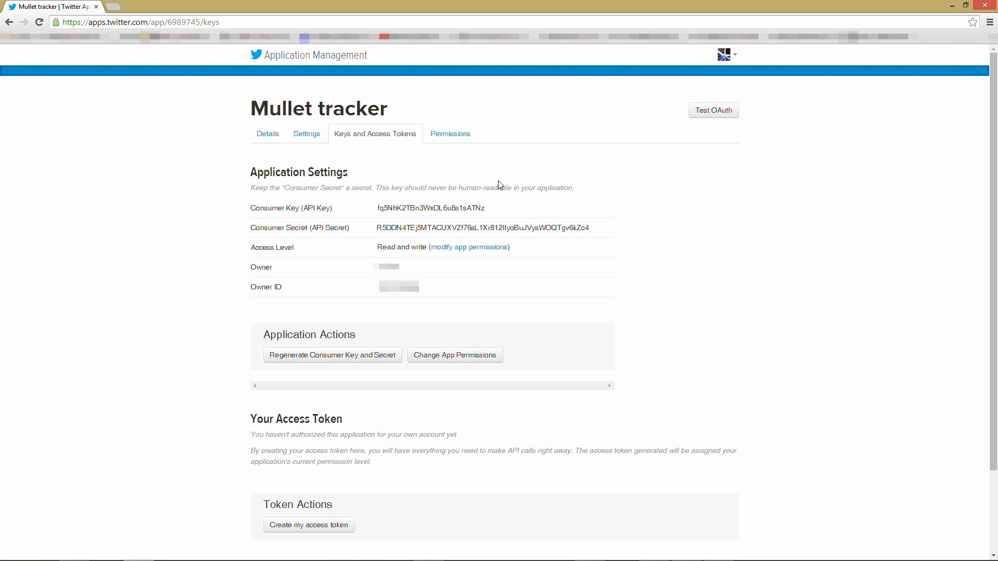
- Generate an access token and token secret with Read and write access for the Mullet tracker app
{"action": "scroll", "coordinate": [594, 195], "scroll_direction": "down", "scroll_amount": 2}
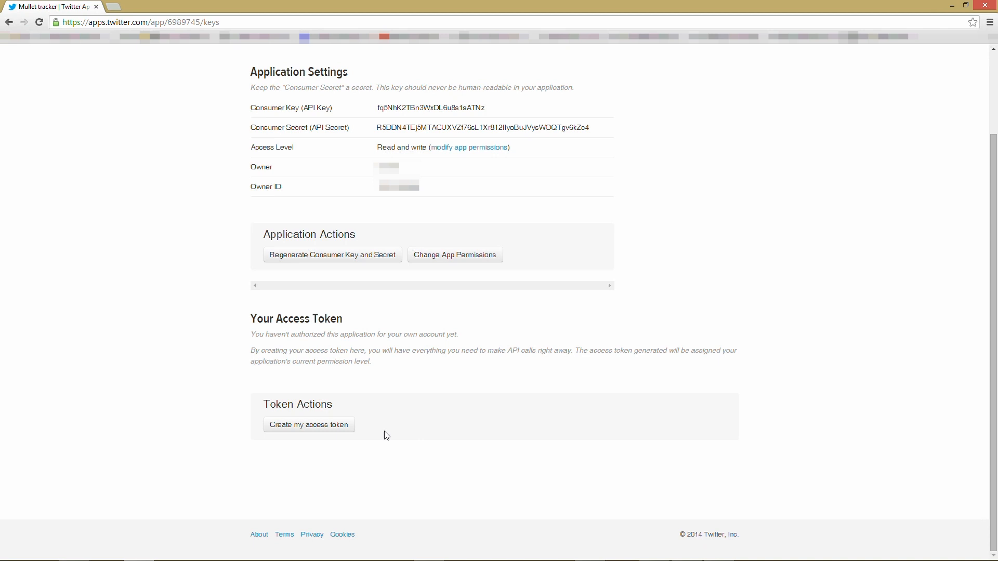
{"action": "left_click", "coordinate": [283, 431]}
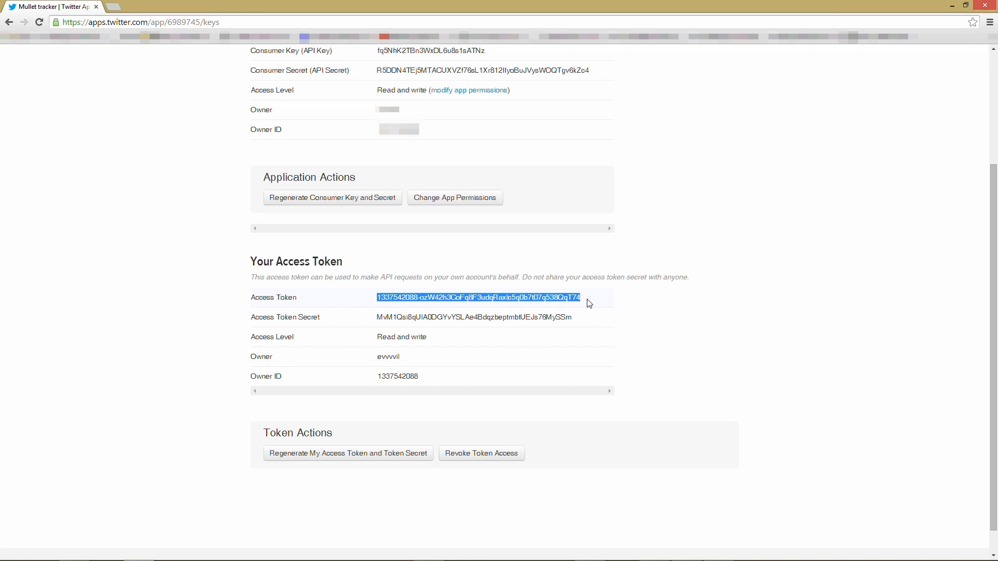
- Paste the new access token into the patch's dev Token box
{"action": "key", "text": "alt+Tab"}
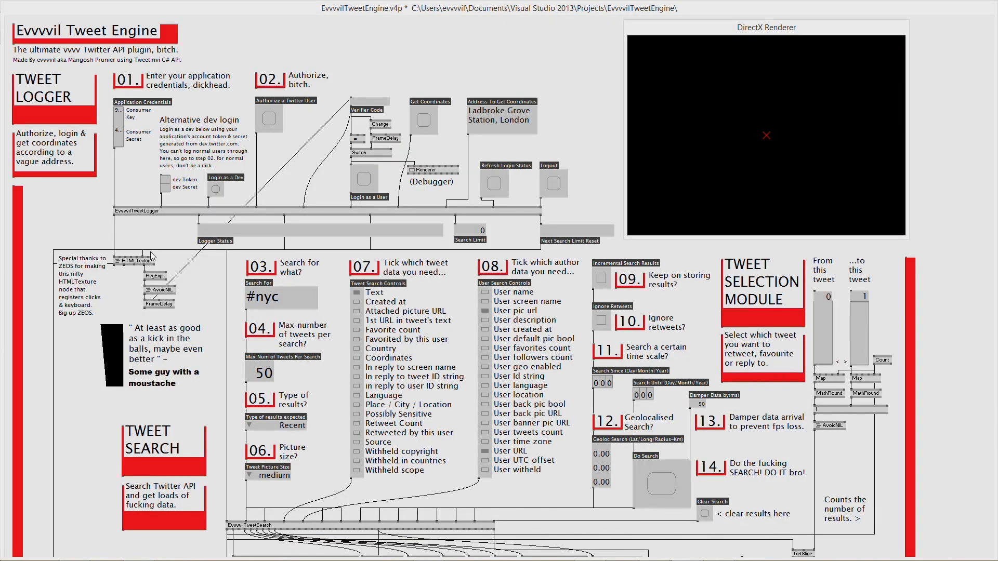
{"action": "right_click", "coordinate": [165, 180]}
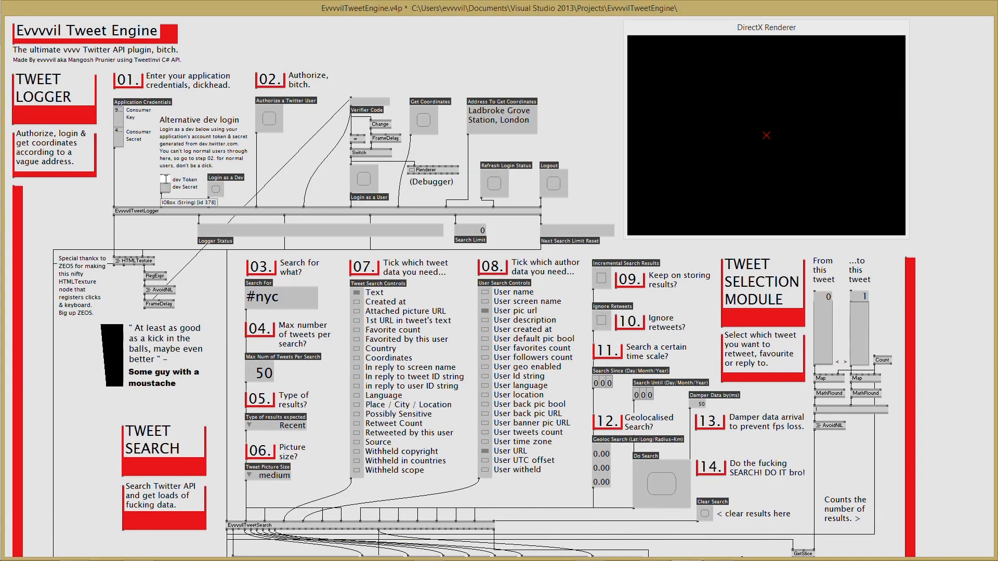
{"action": "key", "text": "ctrl+v"}
{"action": "key", "text": "Return"}
- Copy the access token secret from the app page and paste it into dev Secret
{"action": "key", "text": "alt+Tab"}
{"action": "left_click_drag", "start_coordinate": [565, 317], "coordinate": [378, 317]}
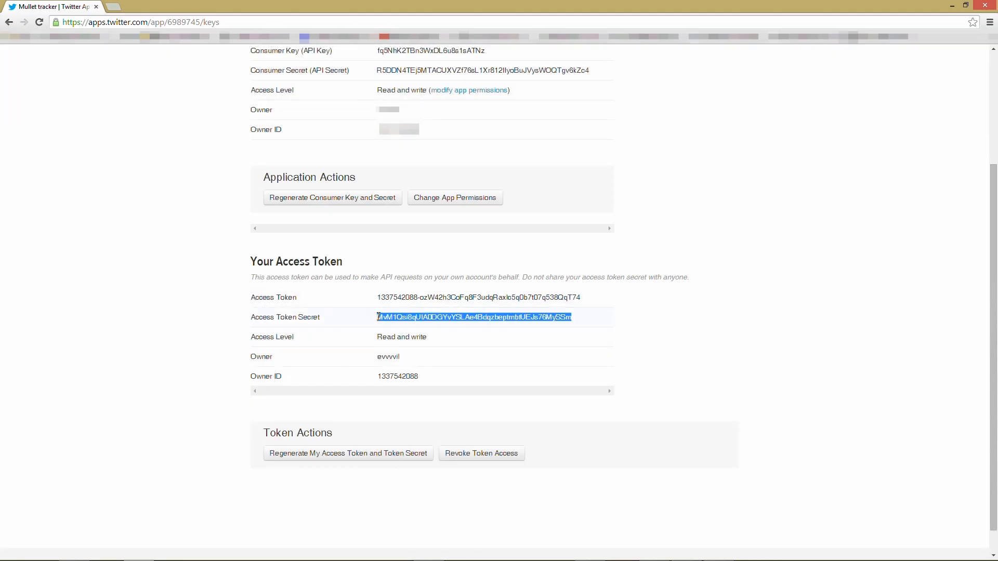
{"action": "key", "text": "alt+Tab"}
{"action": "key", "text": "ctrl+v"}
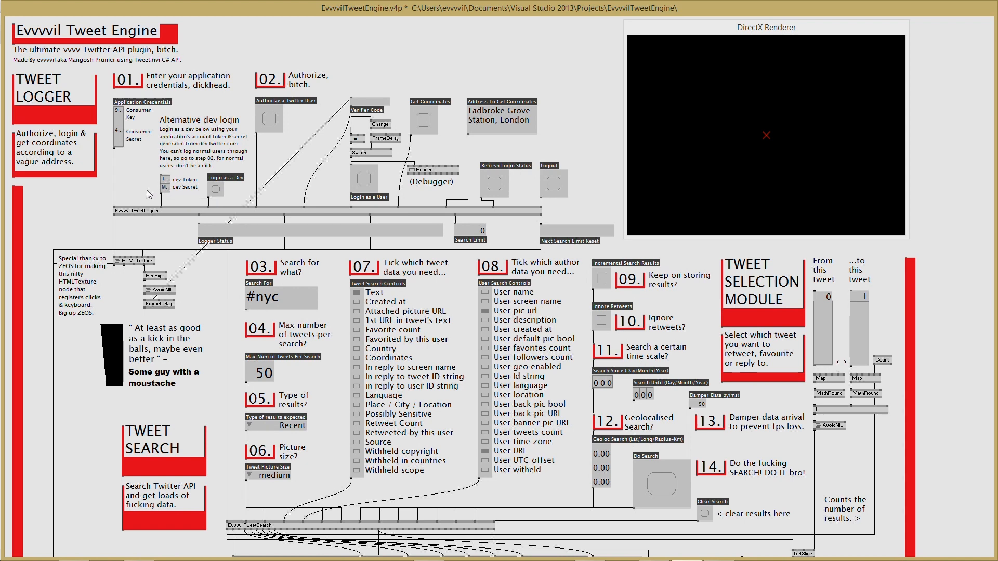
- Save the Tweet Engine patch now holding the app credentials and dev token
{"action": "key", "text": "ctrl+s"}
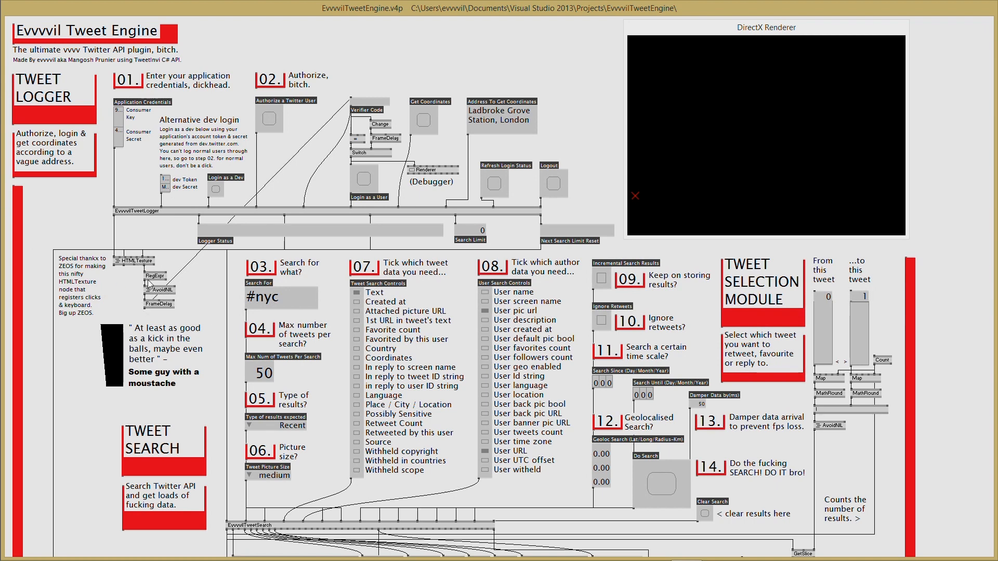
- Authorize the app through Twitter's sign-in page in the renderer, getting a login with search limit 180
{"action": "left_click", "coordinate": [269, 119]}
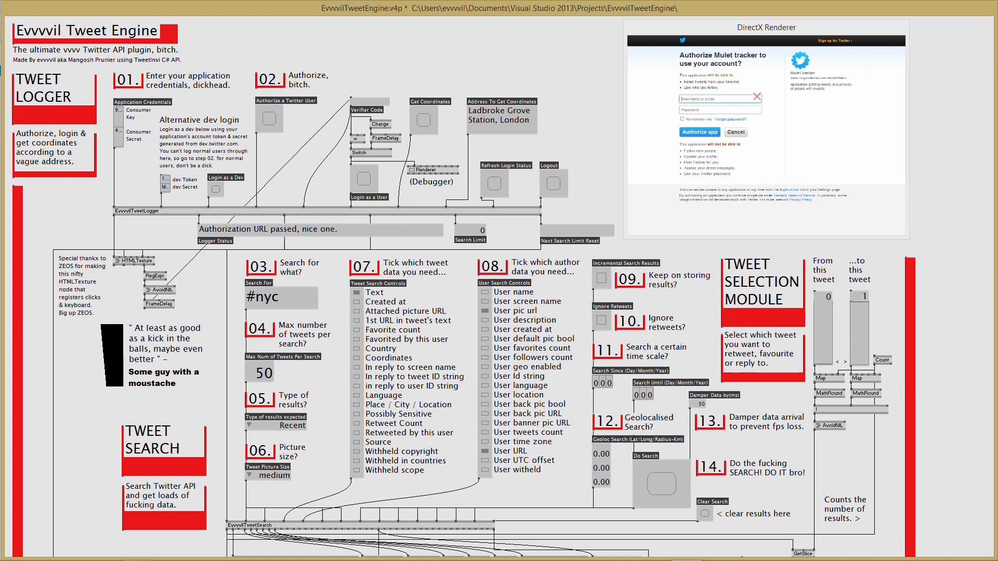
{"action": "left_click", "coordinate": [719, 101]}
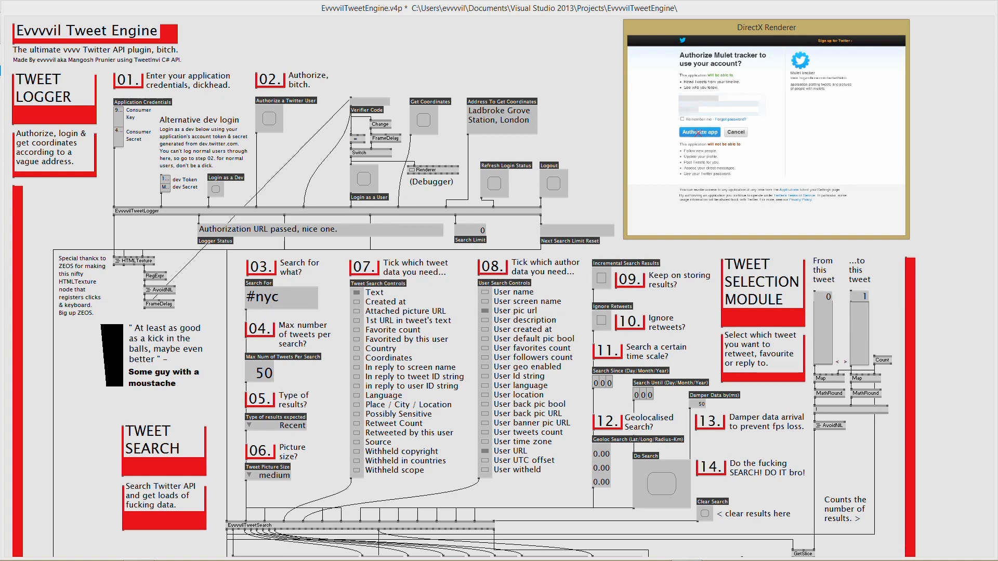
{"action": "left_click", "coordinate": [698, 133]}
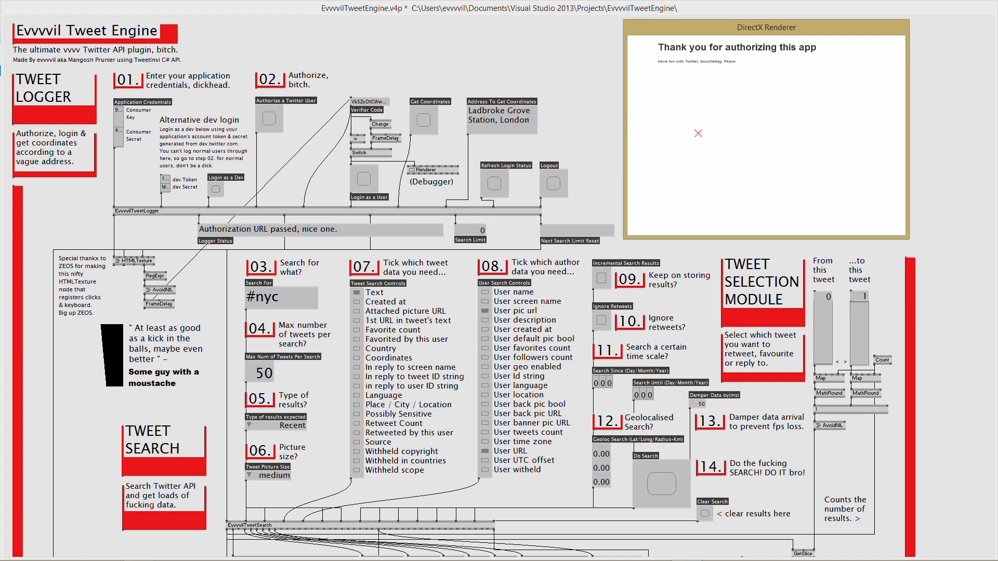
{"action": "mouse_move", "coordinate": [229, 559]}
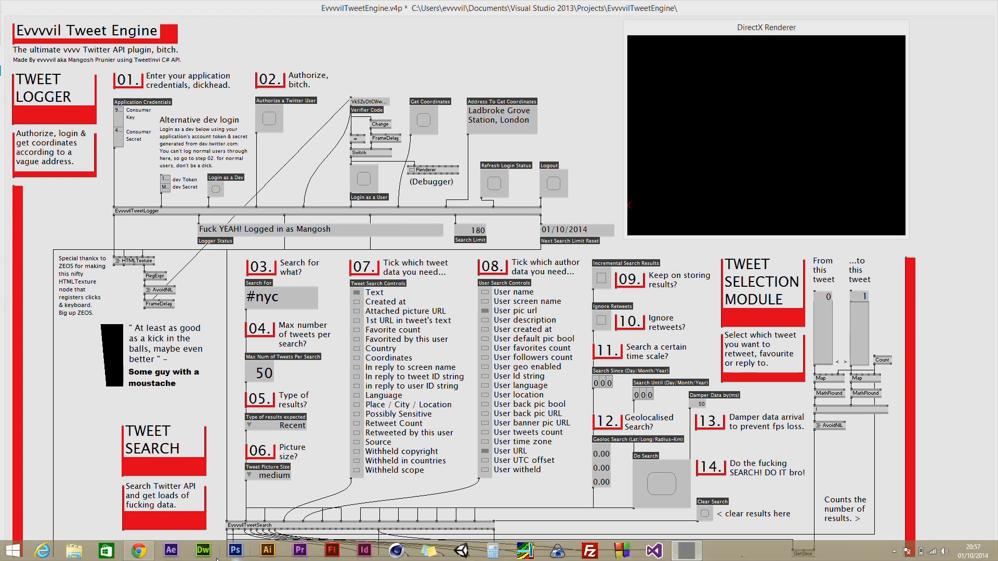
{"action": "left_click", "coordinate": [139, 551]}
- Select and copy the Mullet tracker app's Callback URL, then return to the vvvv patch
{"action": "left_click", "coordinate": [288, 405]}
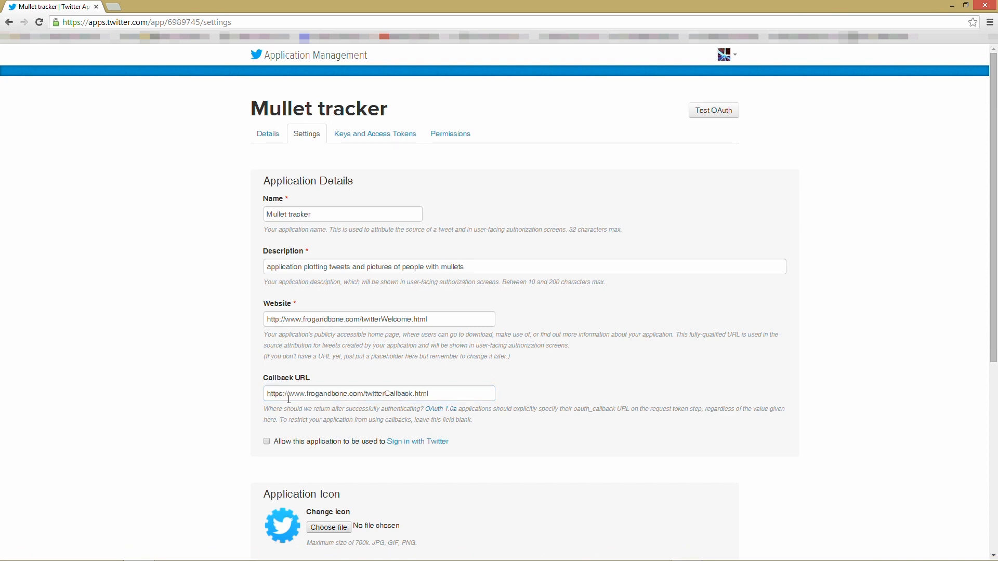
{"action": "left_click_drag", "start_coordinate": [450, 394], "coordinate": [265, 394]}
{"action": "key", "text": "alt+Tab"}
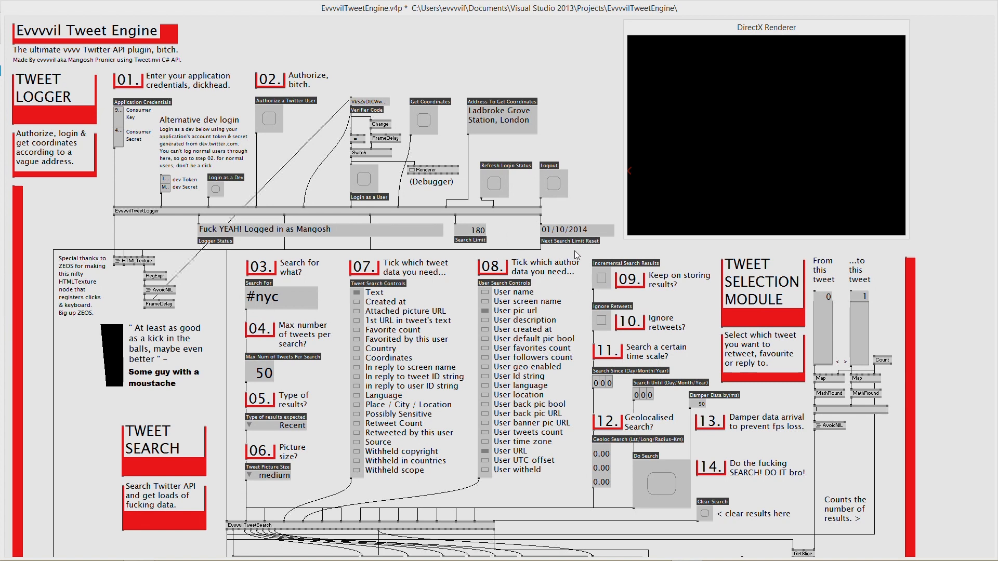
- Enlarge the Next Search Limit Reset box so it shows 02/10/2014 20:46:42
{"action": "left_click", "coordinate": [585, 232]}
{"action": "mouse_move", "coordinate": [604, 238]}
{"action": "left_mouse_down"}
{"action": "mouse_move", "coordinate": [640, 247]}
{"action": "mouse_move", "coordinate": [603, 243]}
{"action": "left_mouse_up"}
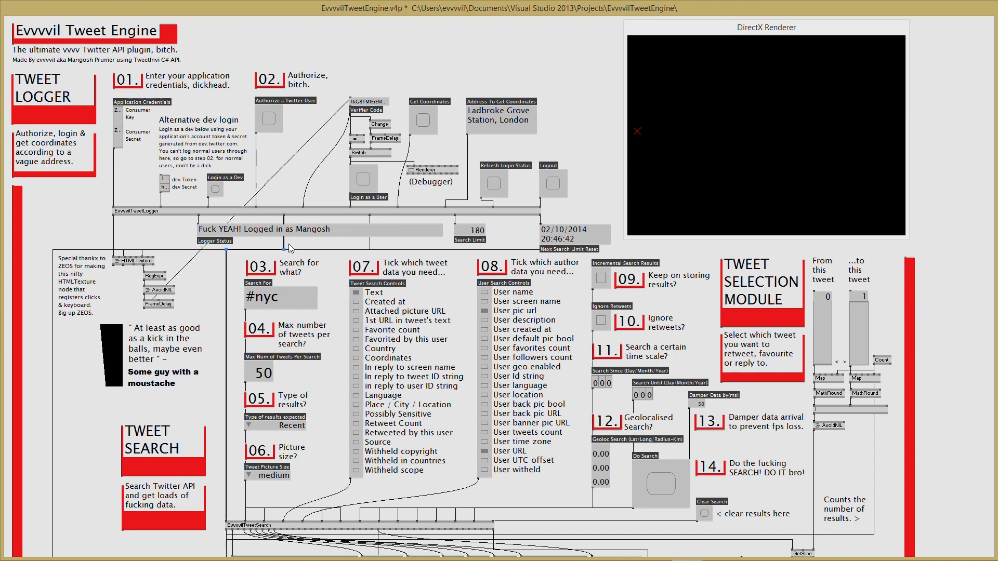
{"action": "scroll", "coordinate": [289, 244], "scroll_direction": "down", "scroll_amount": 5}
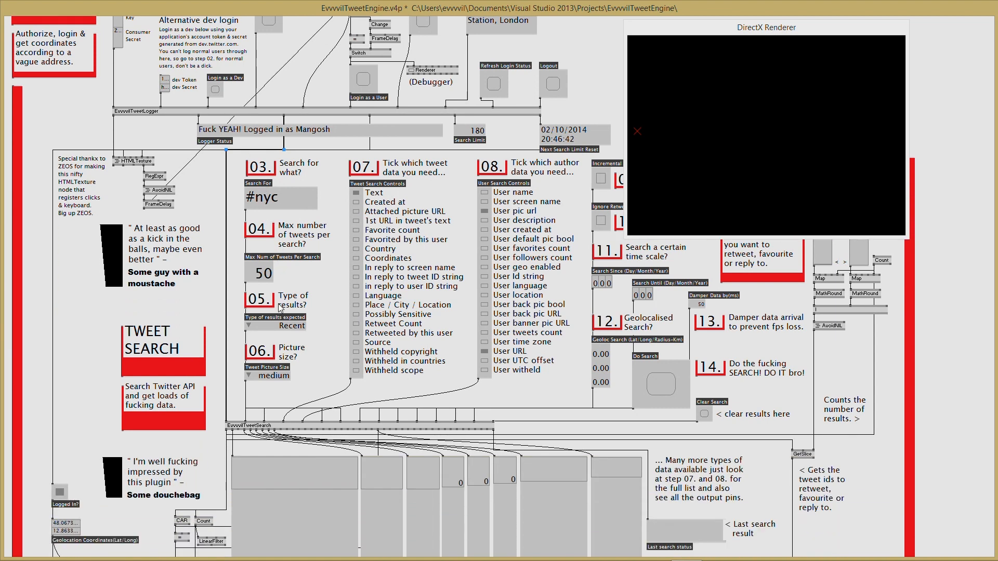
{"action": "scroll", "coordinate": [367, 329], "scroll_direction": "up", "scroll_amount": 5}
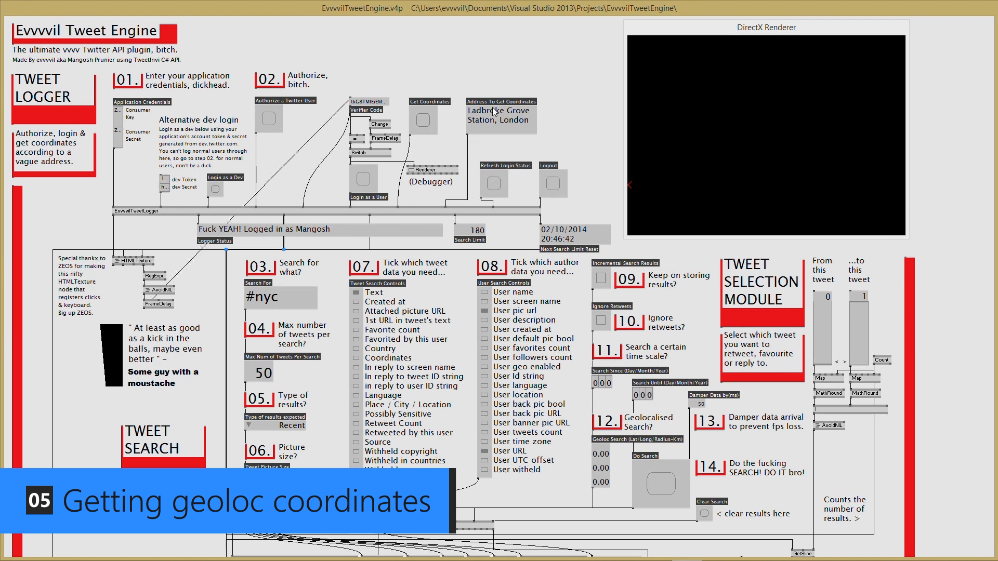
- Fetch coordinates, then change the lookup address to 'fucking, austria'
{"action": "left_click", "coordinate": [423, 121]}
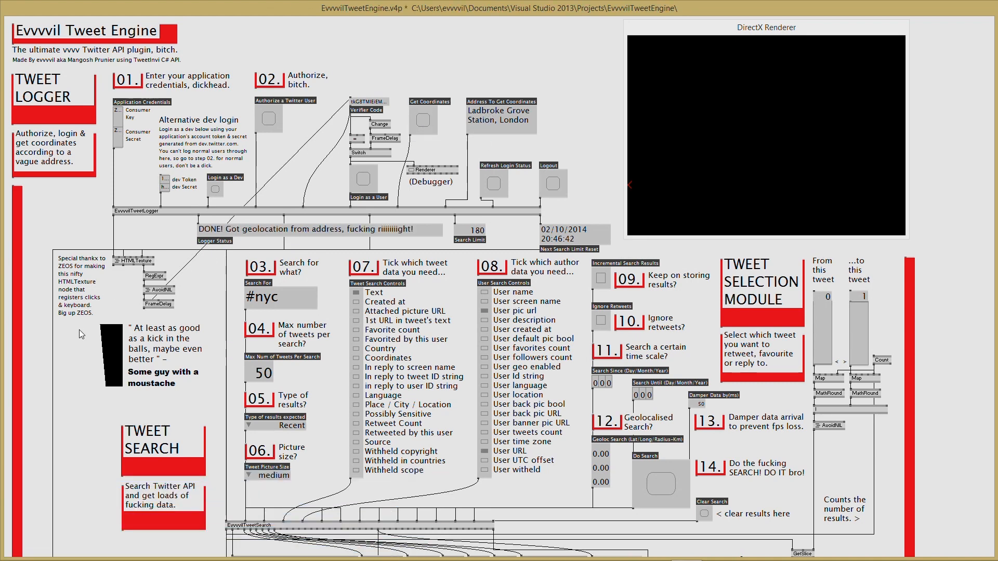
{"action": "scroll", "coordinate": [76, 348], "scroll_direction": "down", "scroll_amount": 7}
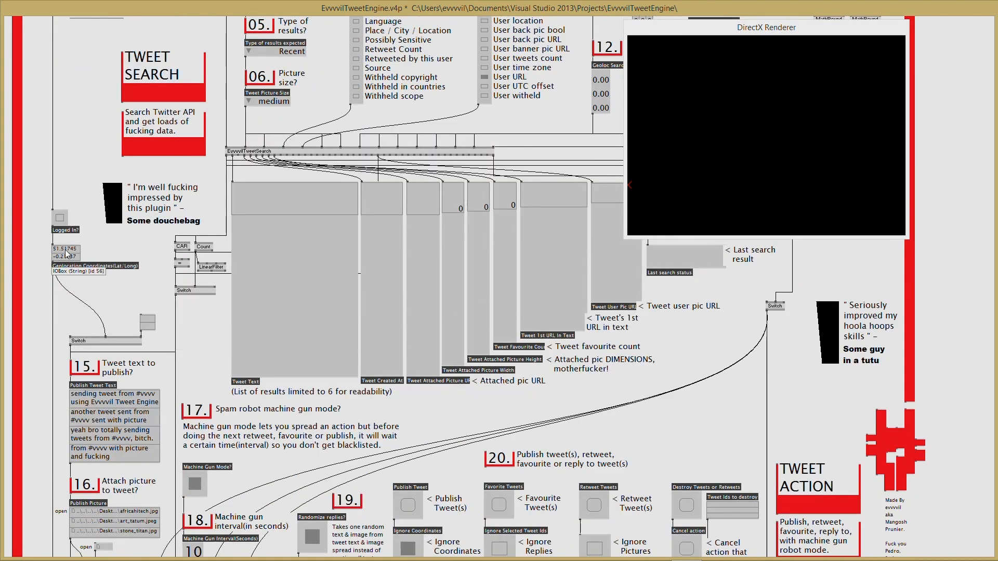
{"action": "scroll", "coordinate": [322, 246], "scroll_direction": "up", "scroll_amount": 7}
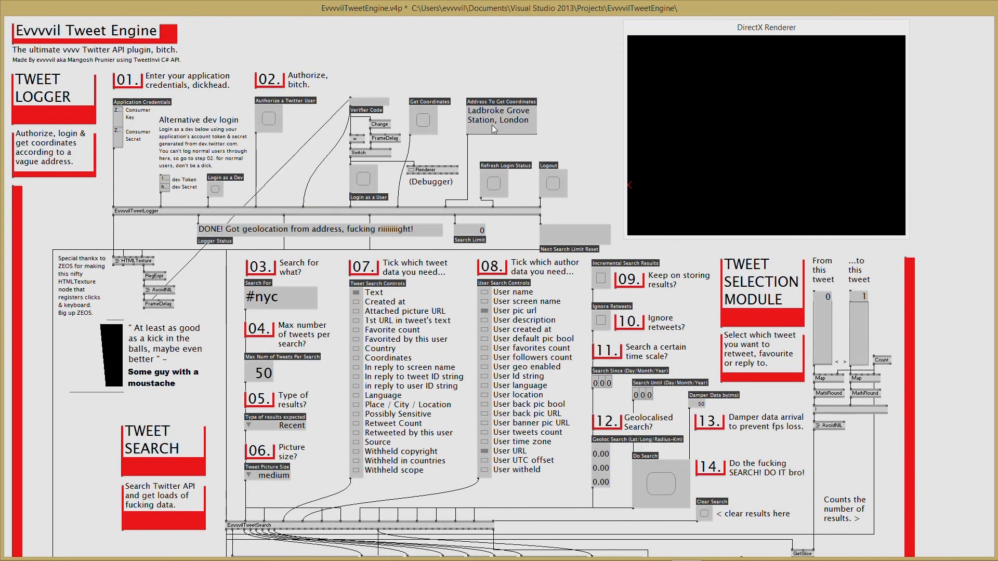
{"action": "type", "text": "fucking"}
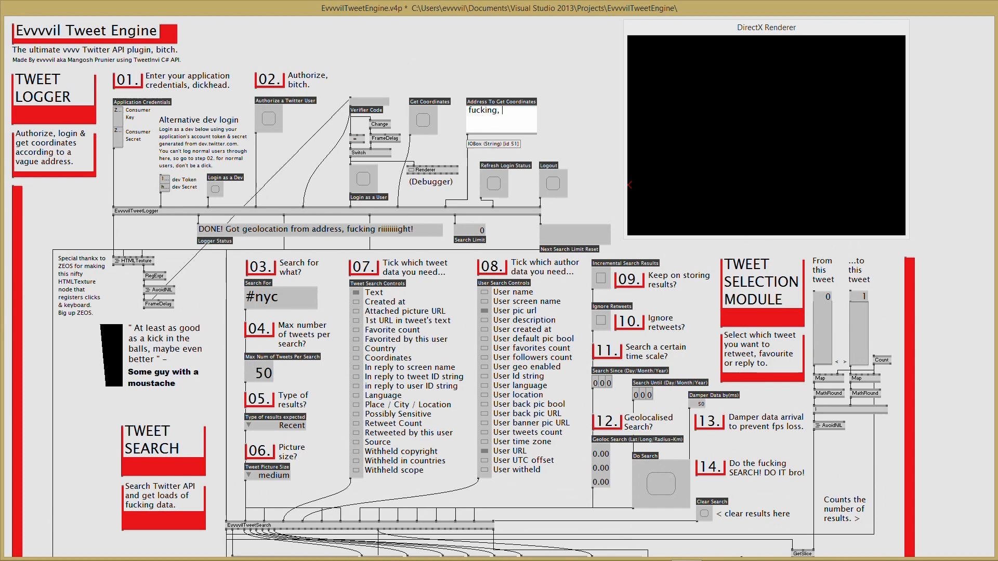
{"action": "type", "text": ", austria"}
{"action": "key", "text": "Return"}
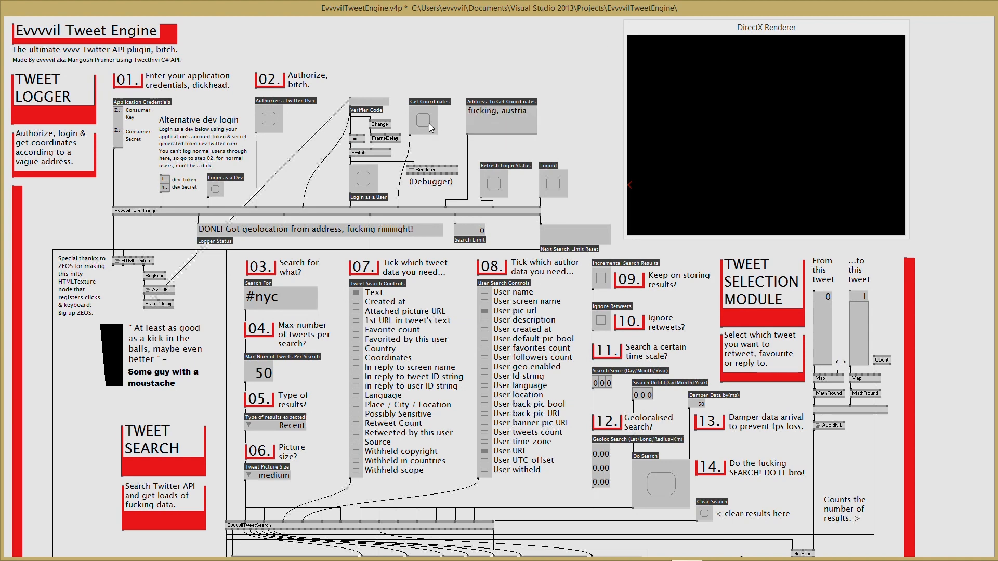
- Copy the fetched latitude (about 48.06) and bring up the web browser
{"action": "scroll", "coordinate": [229, 317], "scroll_direction": "down", "scroll_amount": 1}
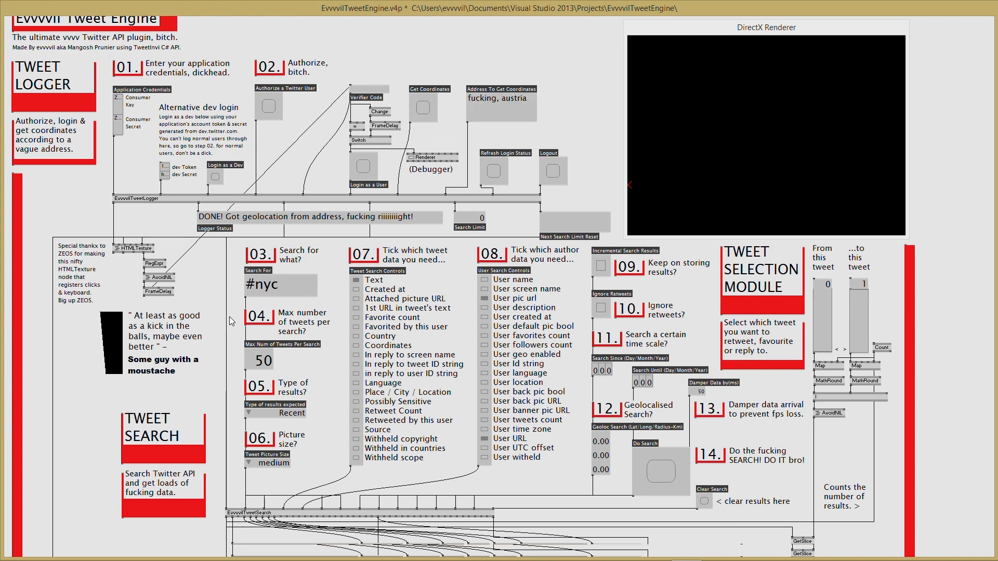
{"action": "scroll", "coordinate": [229, 316], "scroll_direction": "down", "scroll_amount": 5}
{"action": "double_click", "coordinate": [67, 298]}
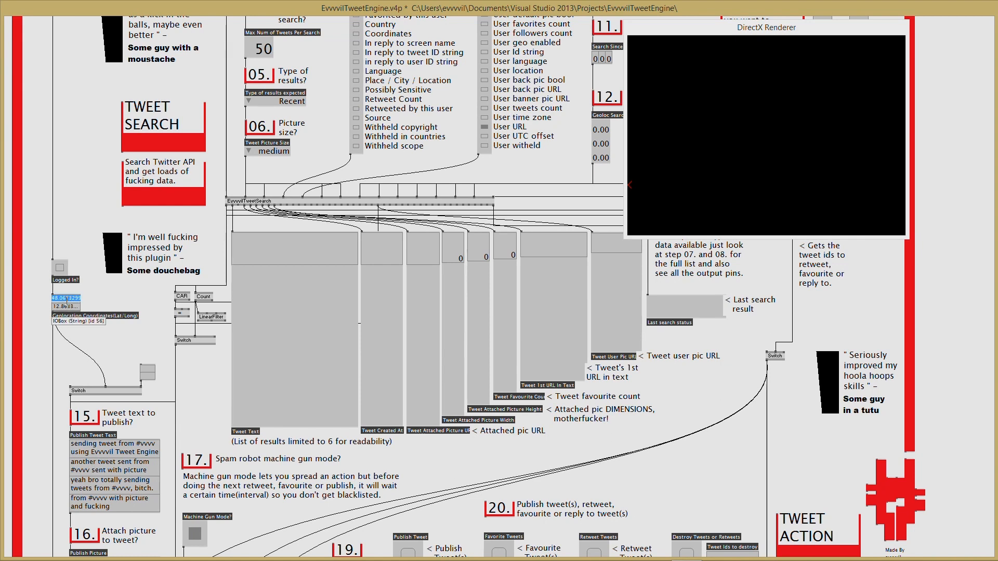
{"action": "left_click", "coordinate": [101, 300]}
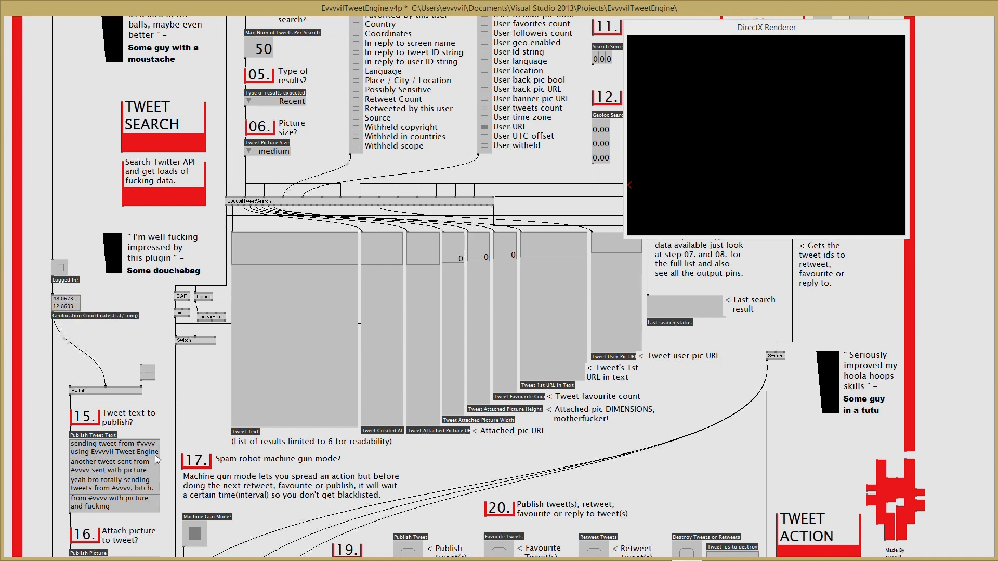
{"action": "mouse_move", "coordinate": [168, 560]}
{"action": "left_click", "coordinate": [139, 550]}
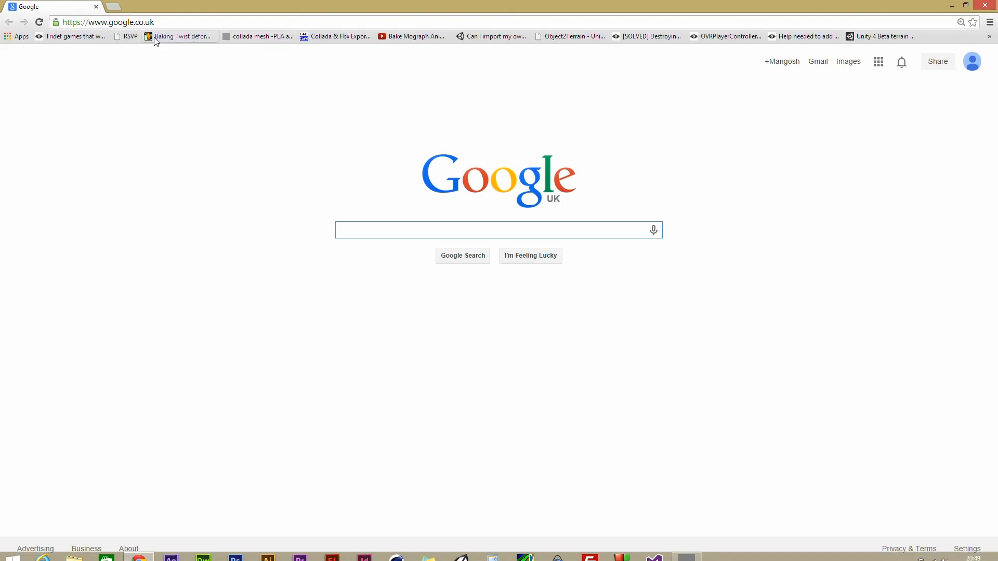
- Search Google for the coordinates 48.0673299 12.8633177, pasting latitude then longitude from vvvv
{"action": "left_click", "coordinate": [159, 24]}
{"action": "type", "text": "48.0673299"}
{"action": "key", "text": "alt+Tab"}
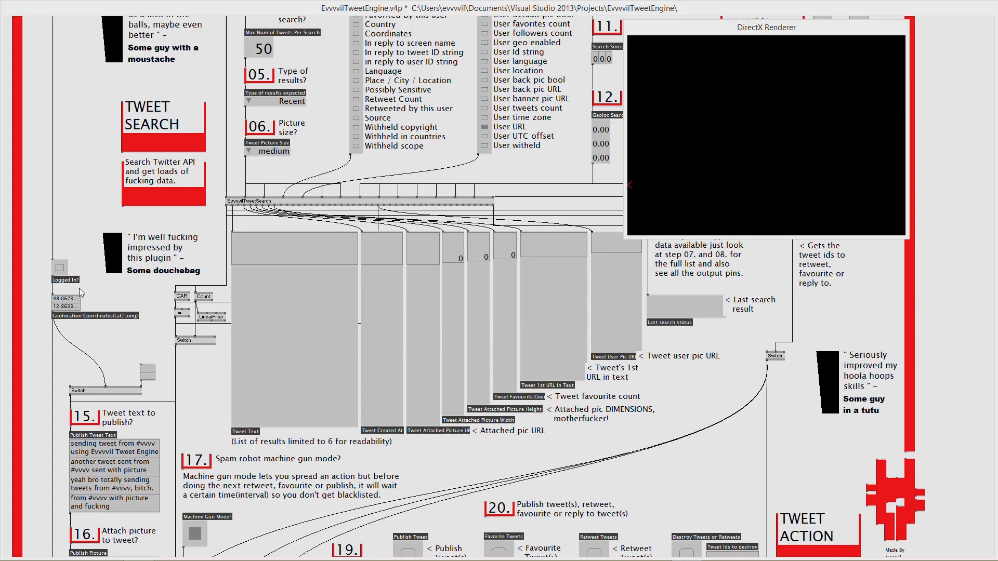
{"action": "double_click", "coordinate": [71, 306]}
{"action": "key", "text": "alt+Tab"}
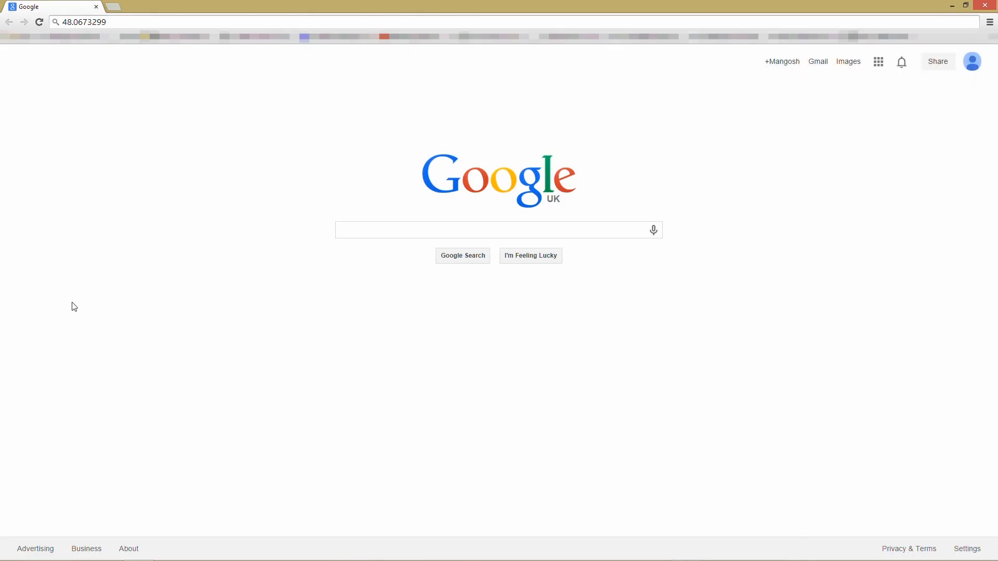
{"action": "left_click", "coordinate": [123, 26]}
{"action": "type", "text": "12.8633177"}
{"action": "key", "text": "Return"}
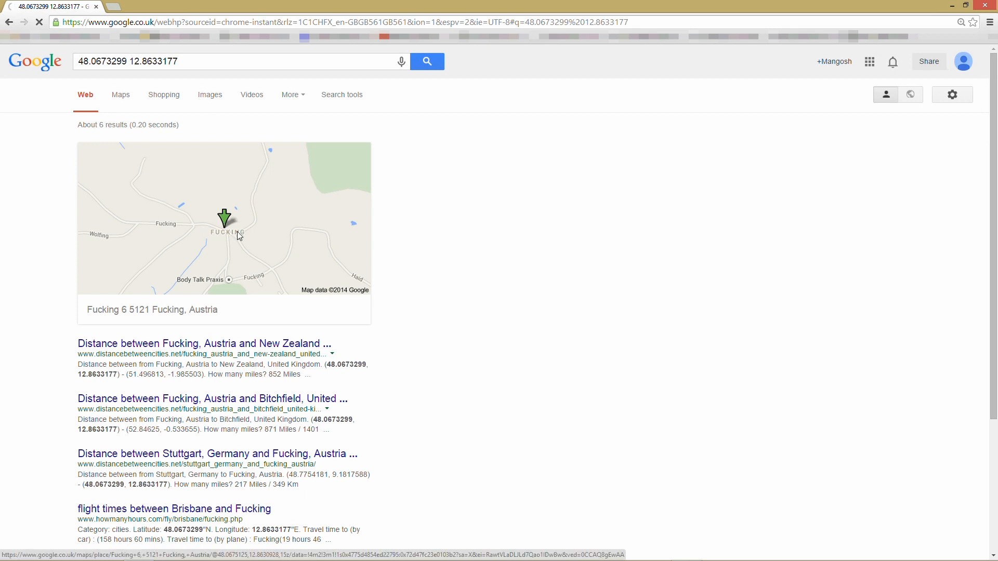
- Open the result in Google Maps showing Fucking, Austria, then return to vvvv
{"action": "left_click", "coordinate": [238, 237]}
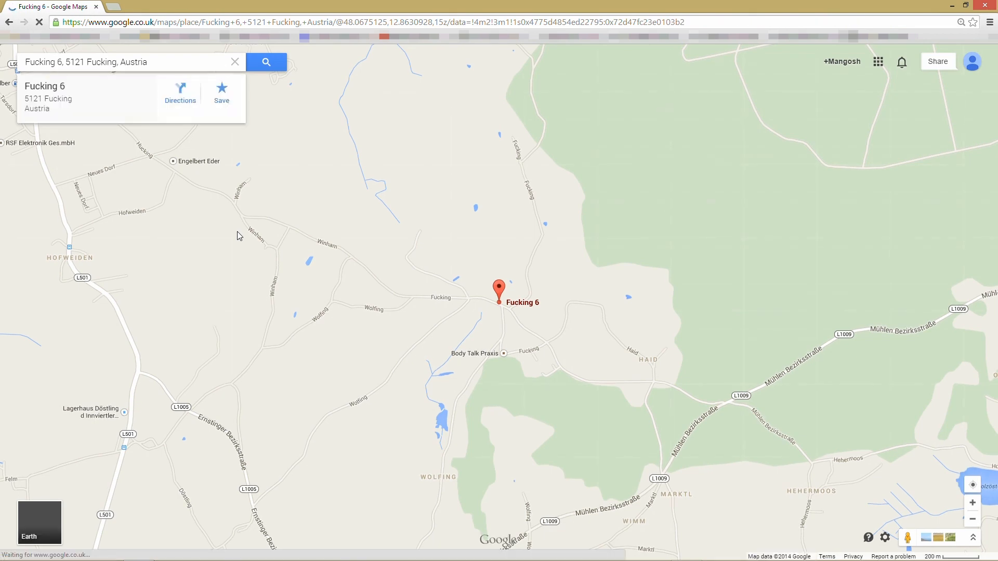
{"action": "scroll", "coordinate": [467, 307], "scroll_direction": "down", "scroll_amount": 2}
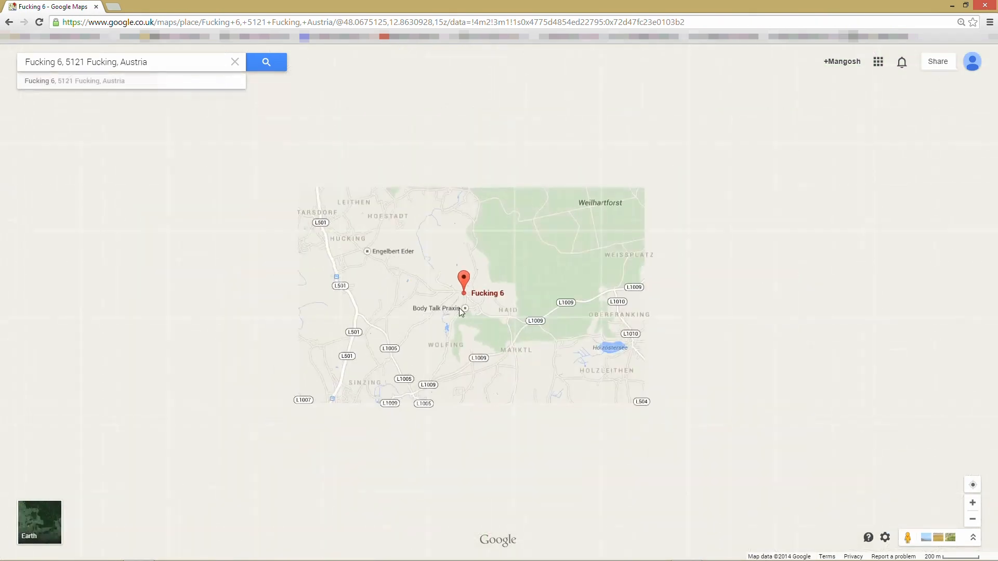
{"action": "key", "text": "alt+Tab"}
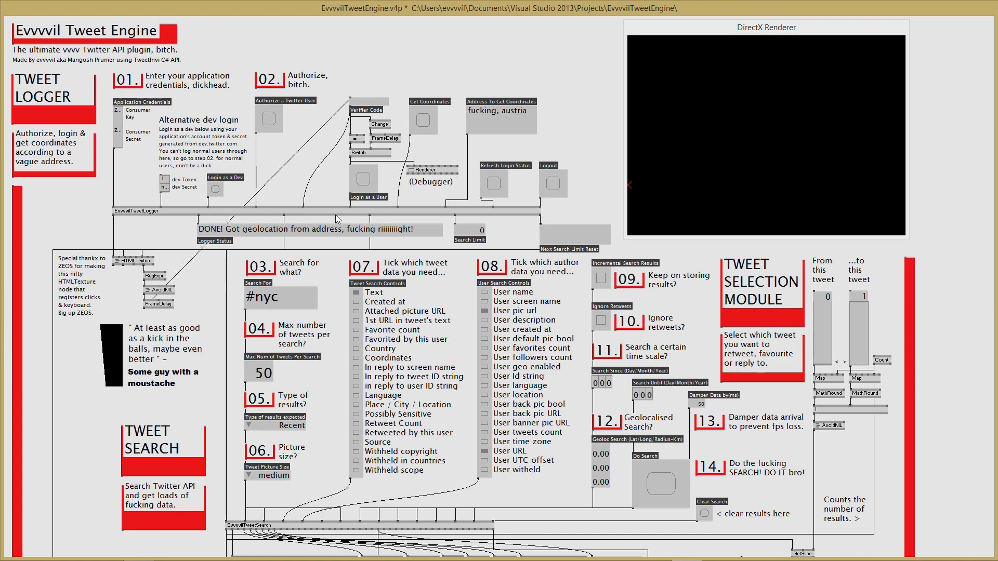
- Log the Tweet Engine out and back in under another account, restoring search limit 180
{"action": "left_click", "coordinate": [216, 190]}
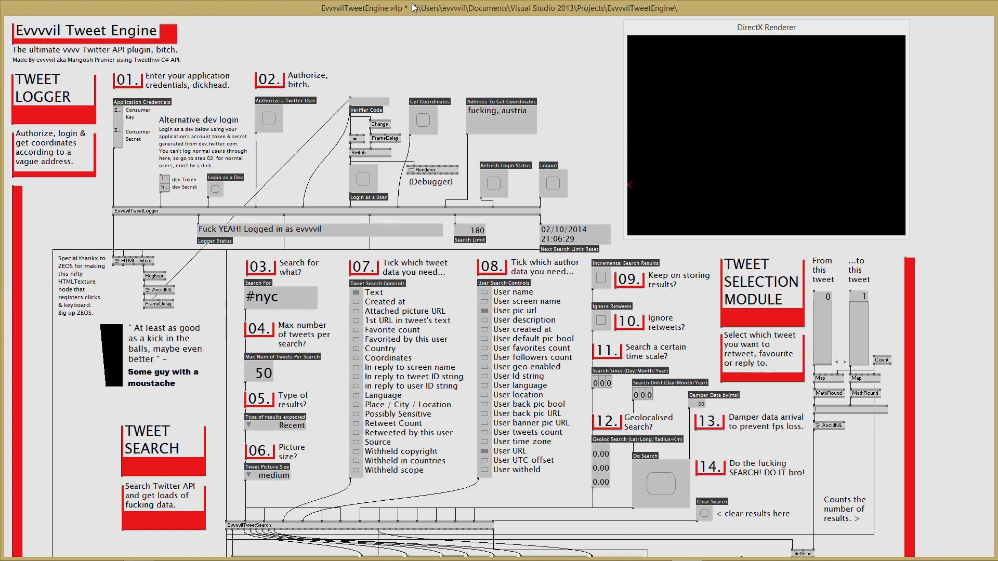
{"action": "scroll", "coordinate": [531, 78], "scroll_direction": "down", "scroll_amount": 5}
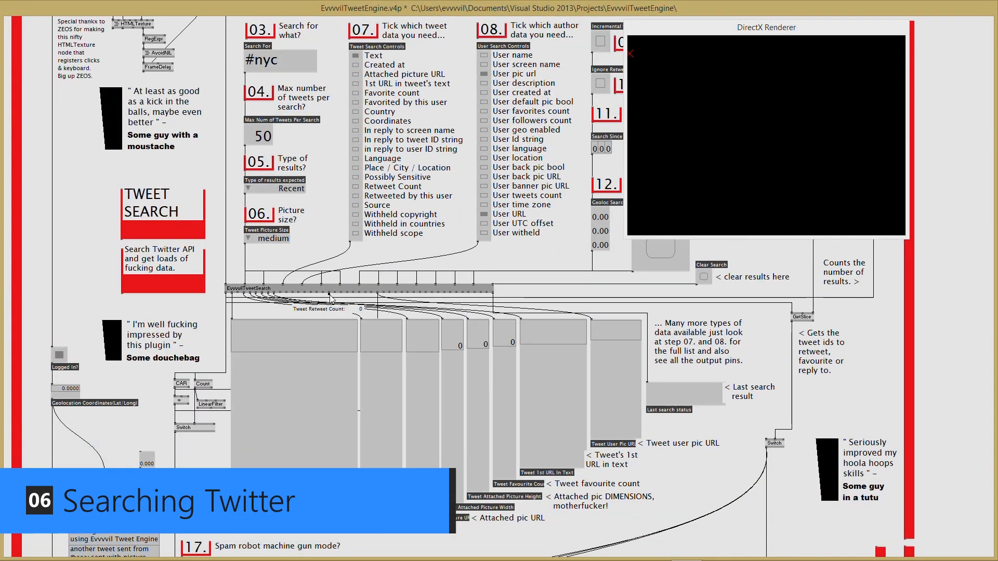
- Place the renderer over the results area and run a Twitter search for #london
{"action": "left_click_drag", "start_coordinate": [720, 30], "coordinate": [323, 319]}
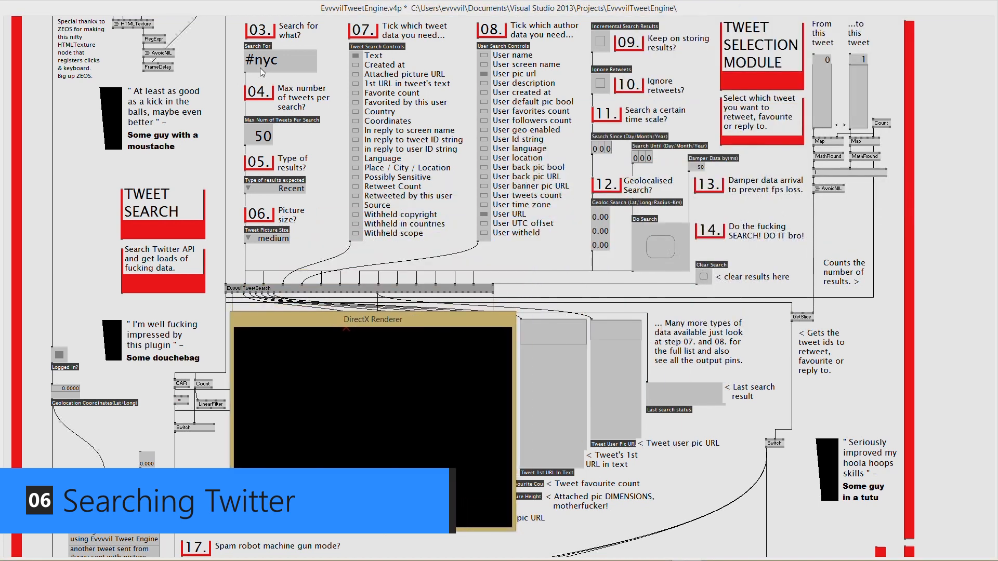
{"action": "double_click", "coordinate": [275, 58]}
{"action": "type", "text": "#london"}
{"action": "key", "text": "Return"}
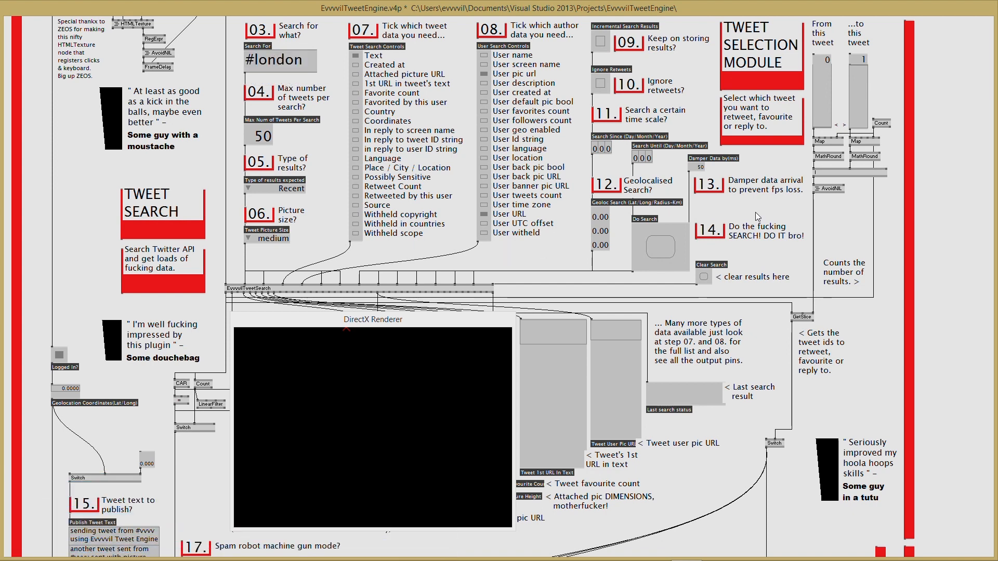
{"action": "left_click", "coordinate": [660, 248]}
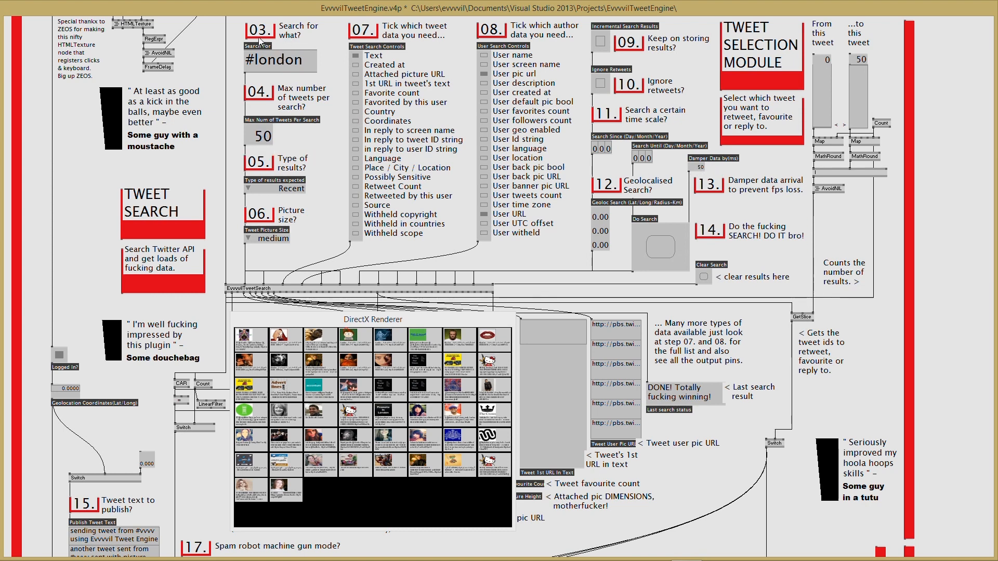
- Re-enter #london as the search term
{"action": "double_click", "coordinate": [278, 61]}
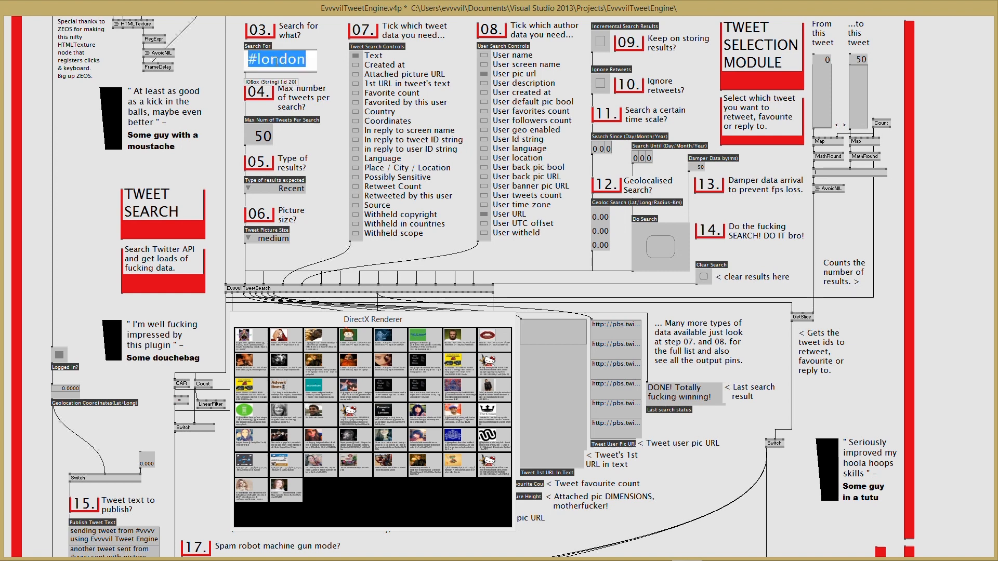
{"action": "type", "text": "#london"}
{"action": "key", "text": "Return"}
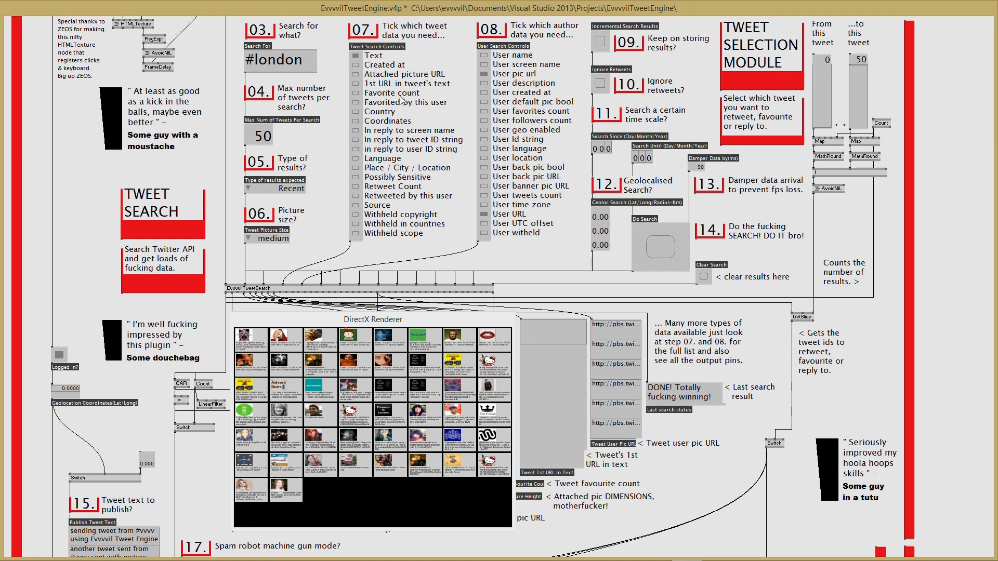
- Raise the maximum tweets per search from 50 to 400 and rerun the search
{"action": "double_click", "coordinate": [259, 139]}
{"action": "type", "text": "400"}
{"action": "key", "text": "Return"}
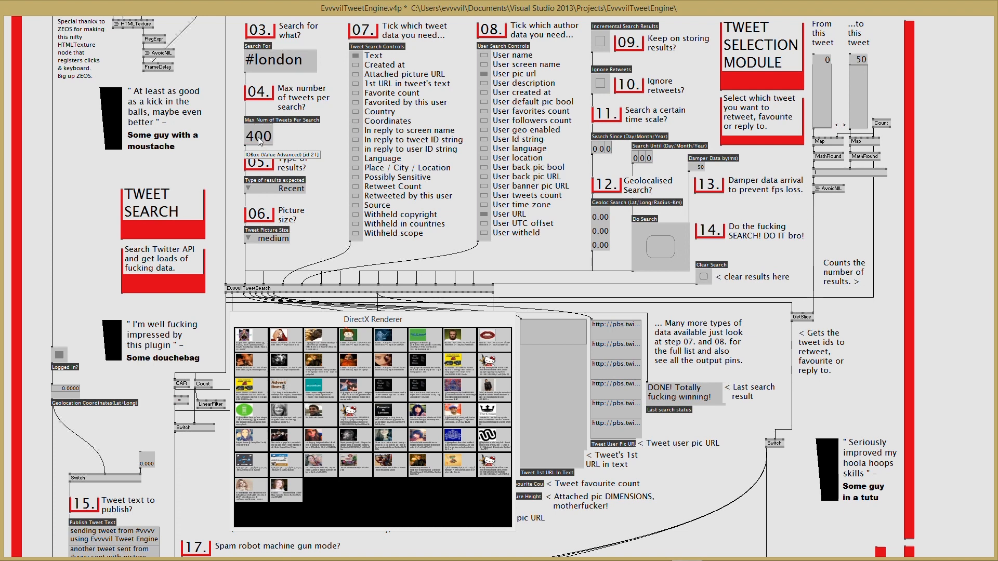
{"action": "left_click", "coordinate": [669, 251]}
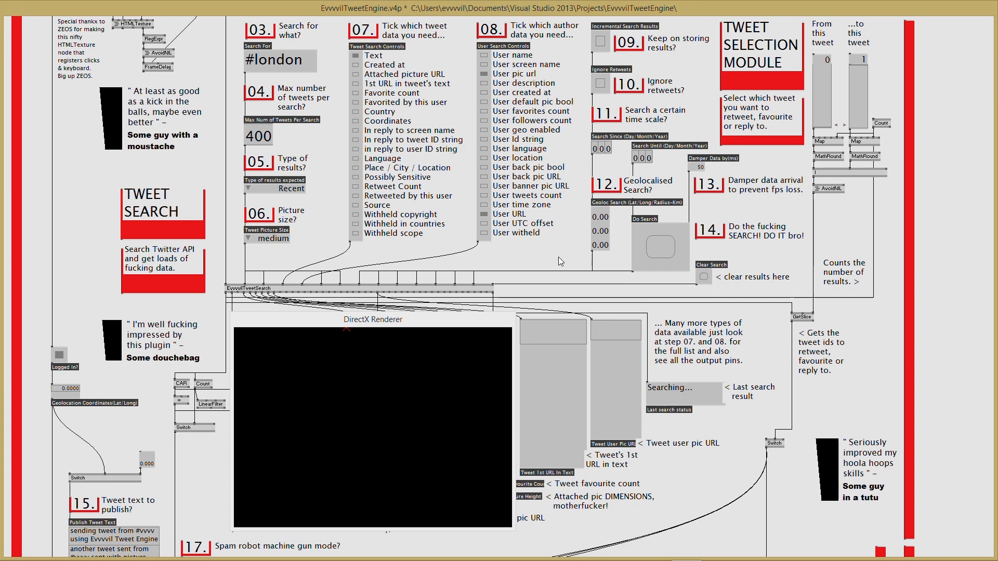
{"action": "scroll", "coordinate": [556, 255], "scroll_direction": "down", "scroll_amount": 3}
{"action": "scroll", "coordinate": [563, 267], "scroll_direction": "up", "scroll_amount": 5}
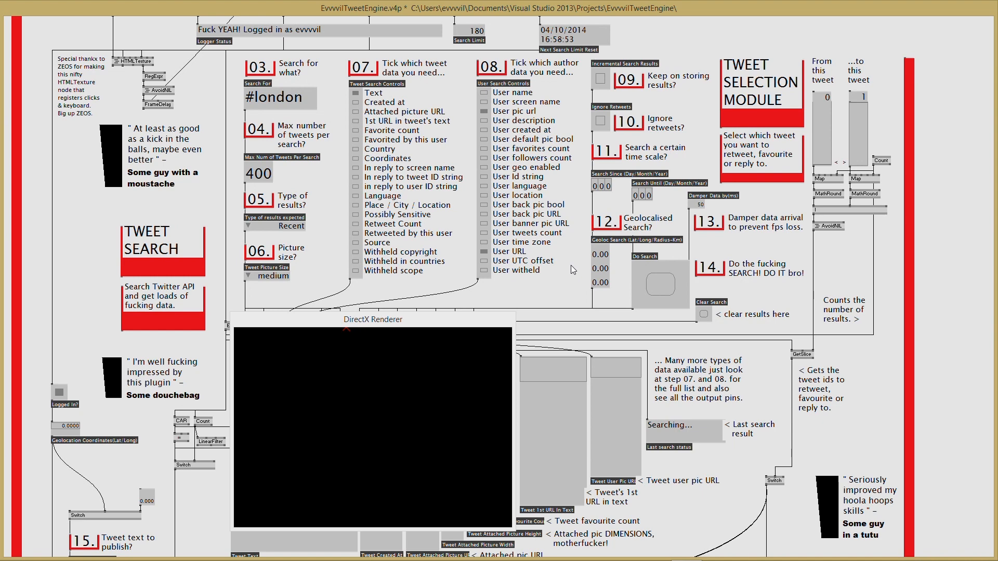
{"action": "scroll", "coordinate": [570, 266], "scroll_direction": "down", "scroll_amount": 3}
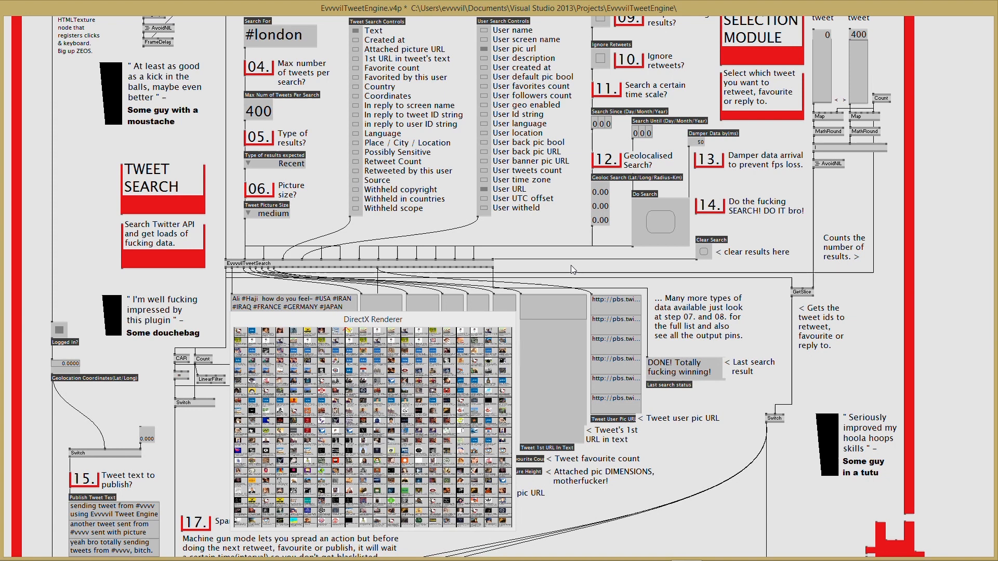
- Lower the tweet limit to 50, rerun the search, and keep the result type at Recent
{"action": "right_click", "coordinate": [253, 113]}
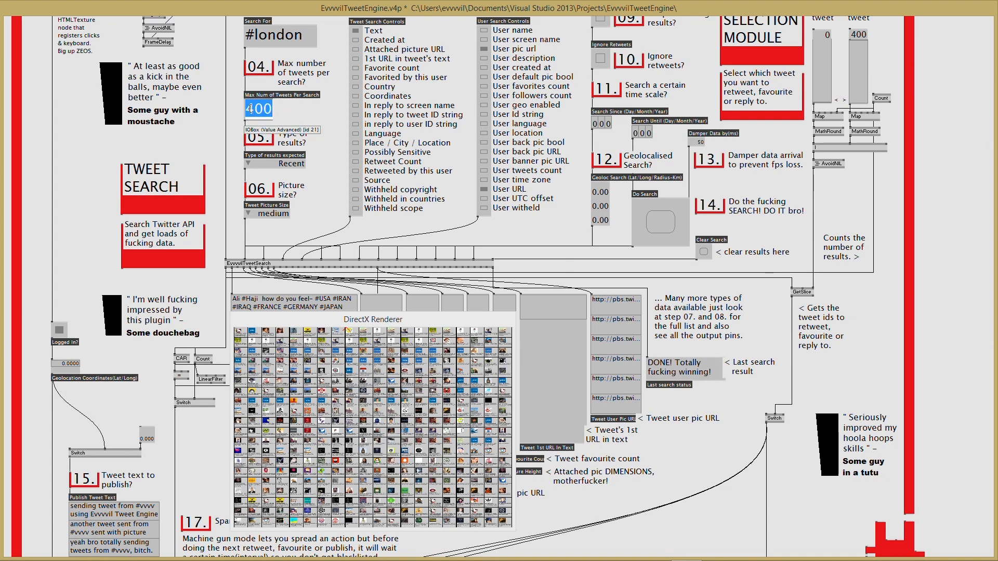
{"action": "type", "text": "50"}
{"action": "key", "text": "Return"}
{"action": "left_click", "coordinate": [672, 221]}
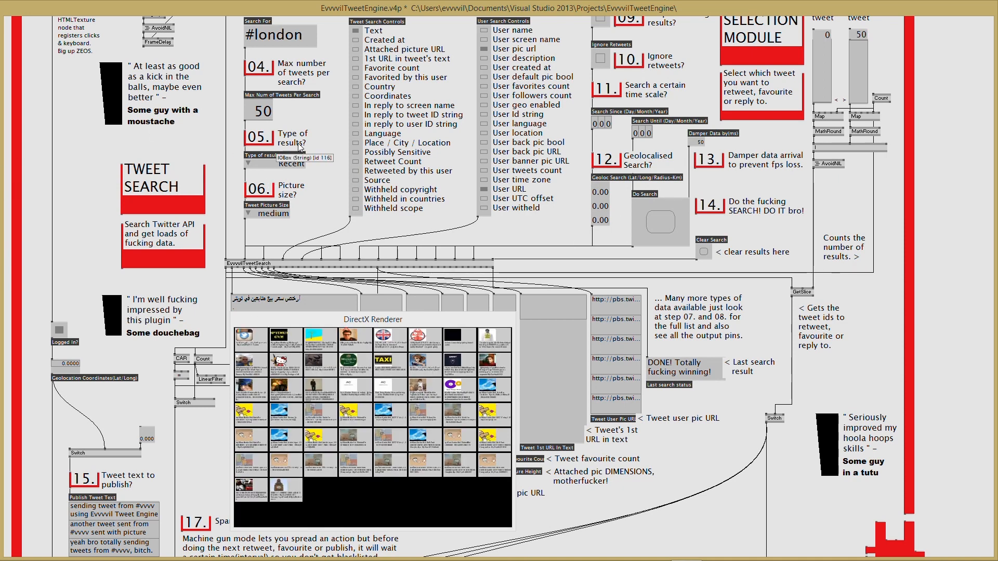
{"action": "right_click", "coordinate": [280, 165]}
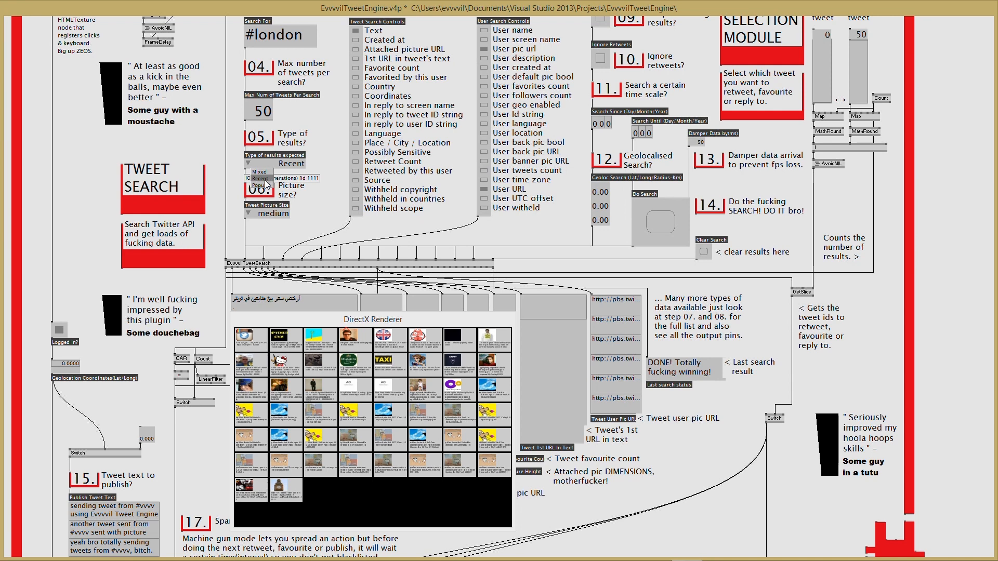
{"action": "left_click", "coordinate": [289, 166]}
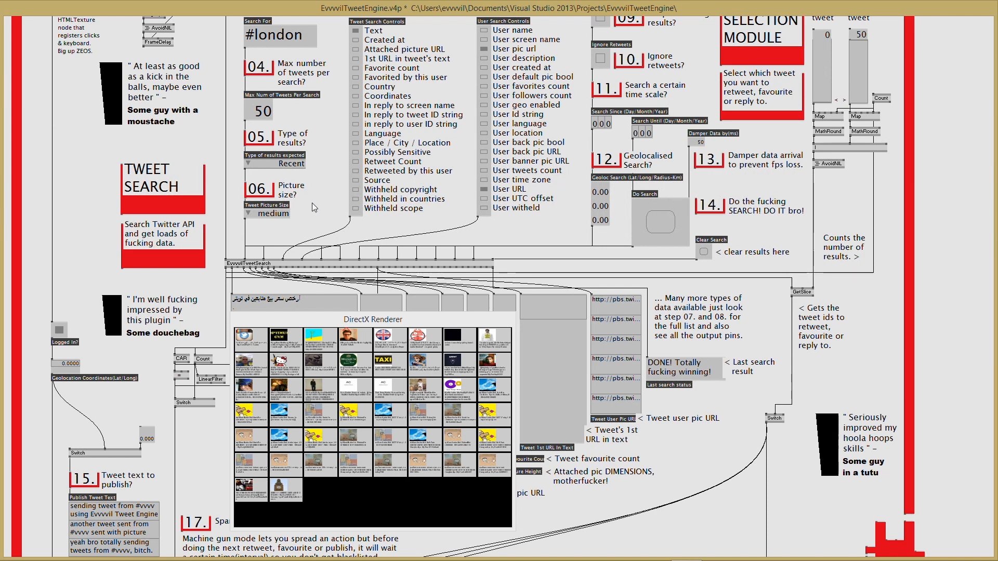
- Tick the tweet fields Created at, Country, Language and Attached picture URL
{"action": "scroll", "coordinate": [330, 216], "scroll_direction": "up", "scroll_amount": 3}
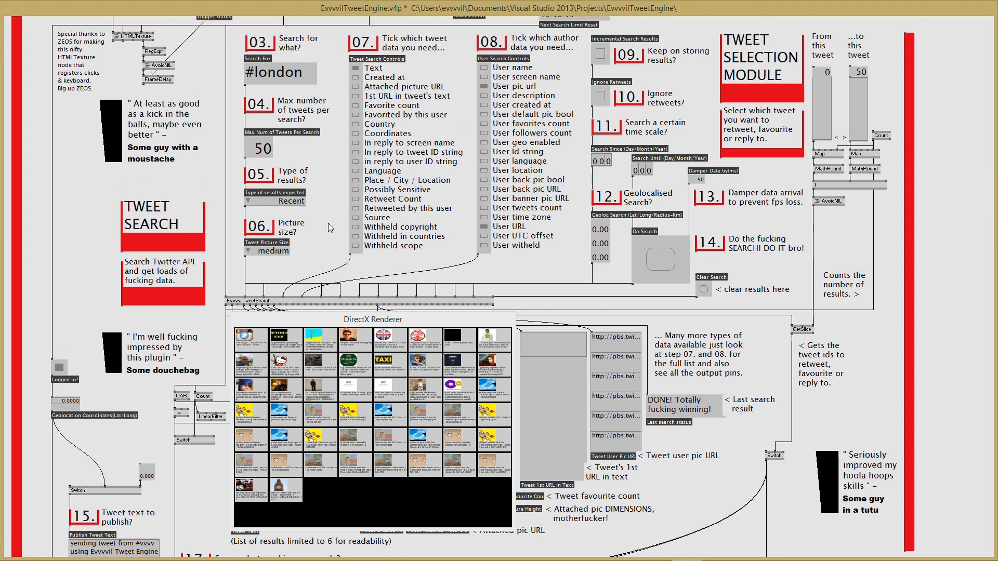
{"action": "scroll", "coordinate": [329, 223], "scroll_direction": "down", "scroll_amount": 1}
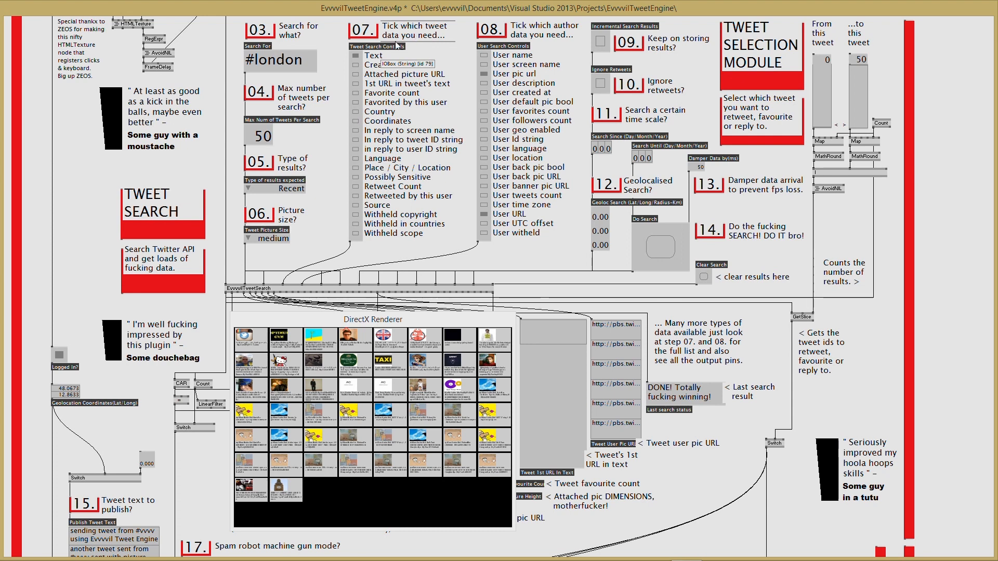
{"action": "left_click", "coordinate": [356, 64]}
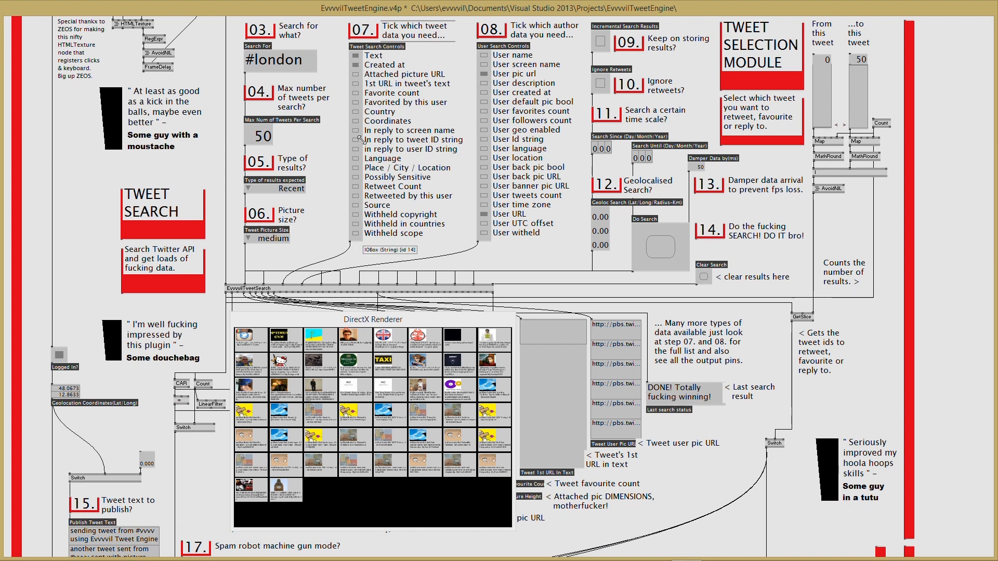
{"action": "left_click", "coordinate": [356, 112]}
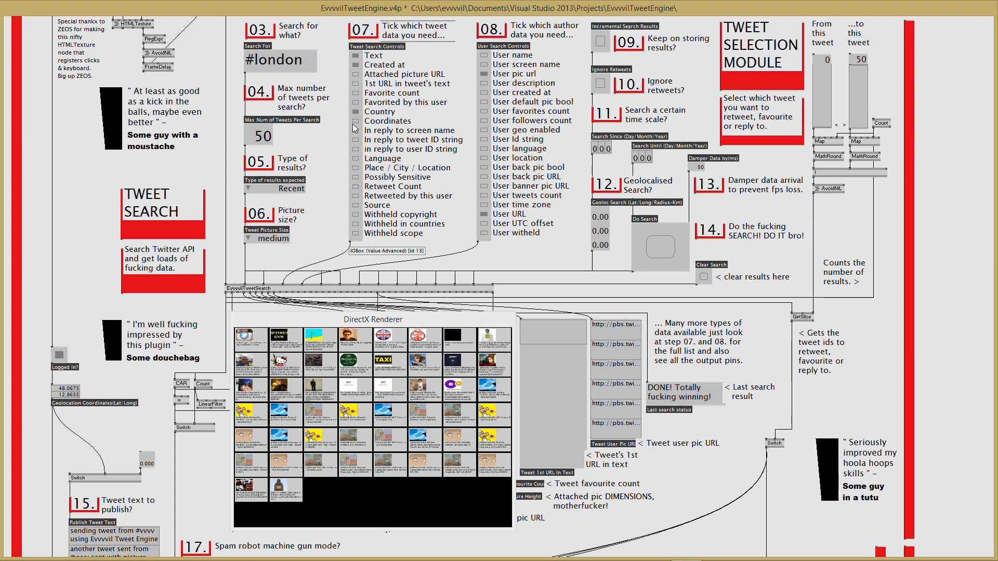
{"action": "left_click", "coordinate": [355, 158]}
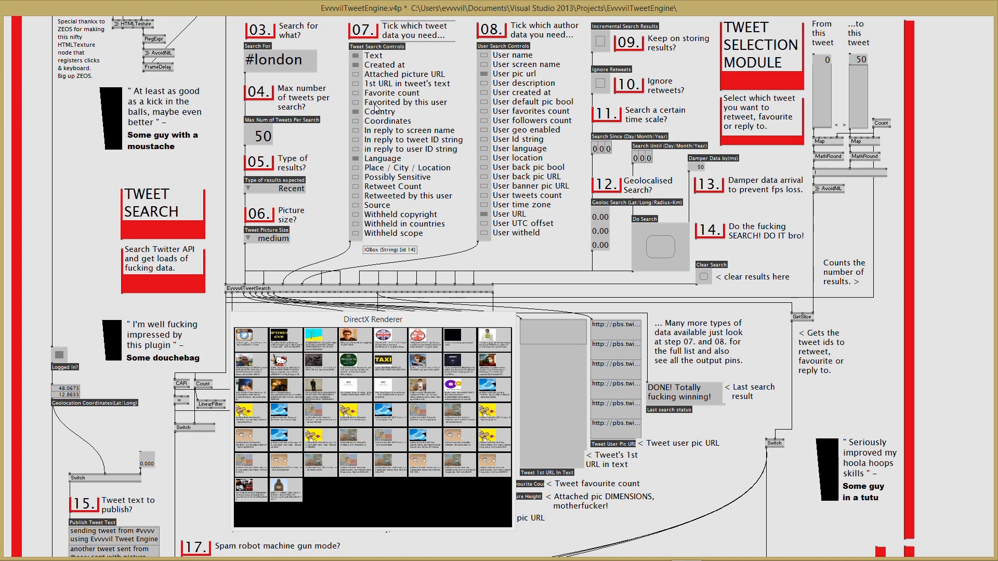
{"action": "left_click", "coordinate": [356, 75]}
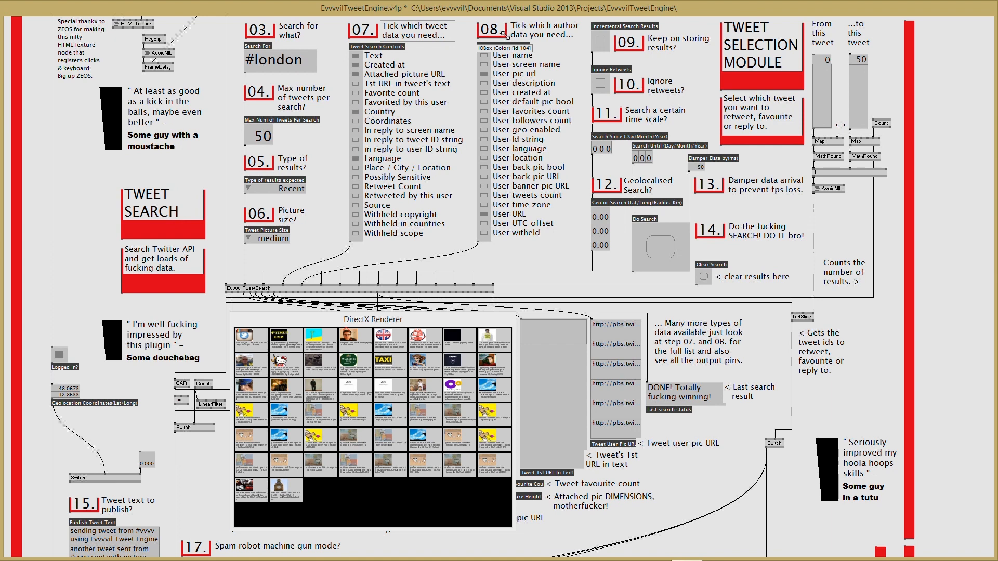
- Tick the author fields User name, User language, User location and User URL
{"action": "left_click", "coordinate": [484, 55]}
{"action": "left_click", "coordinate": [483, 150]}
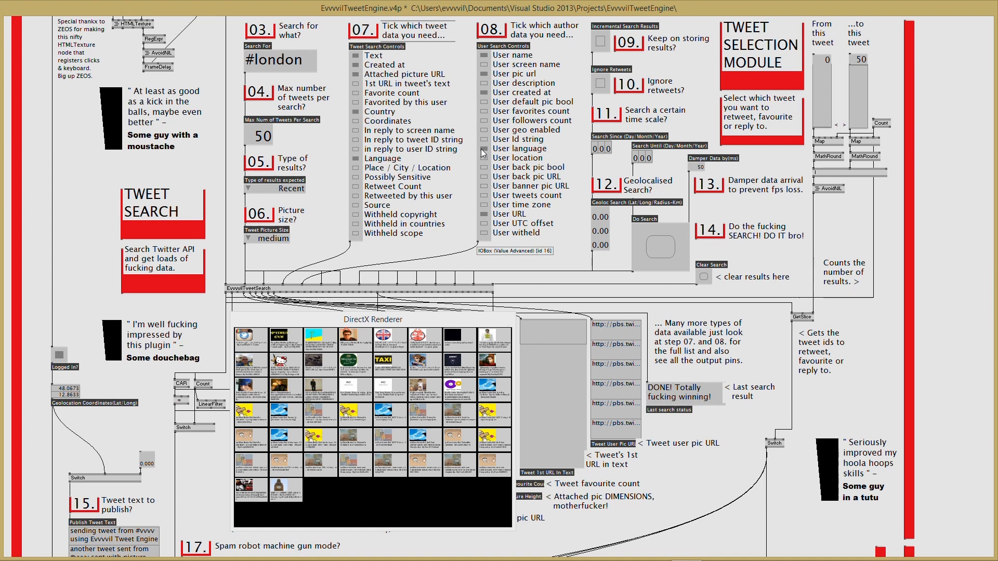
{"action": "left_click", "coordinate": [483, 158]}
{"action": "left_click", "coordinate": [484, 215]}
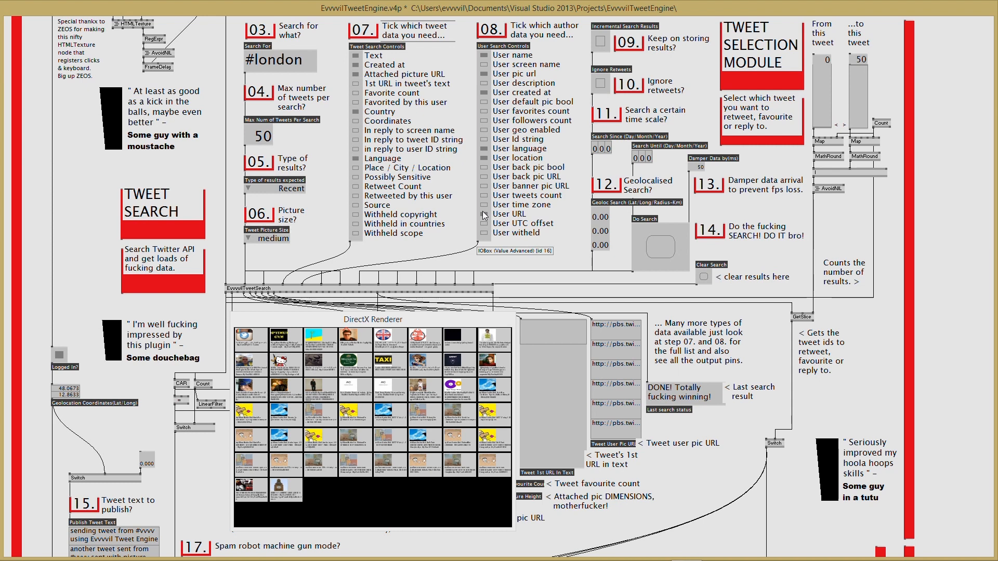
{"action": "left_click", "coordinate": [483, 215]}
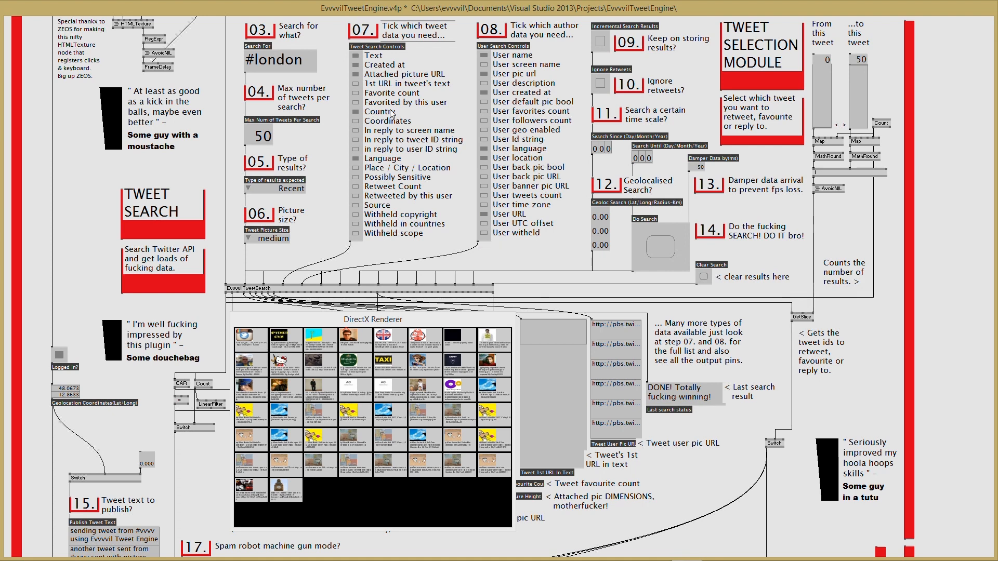
- Move the renderer right to reveal the tweet texts, then view it fullscreen and back windowed
{"action": "left_click_drag", "start_coordinate": [255, 319], "coordinate": [574, 307]}
{"action": "left_click", "coordinate": [236, 312]}
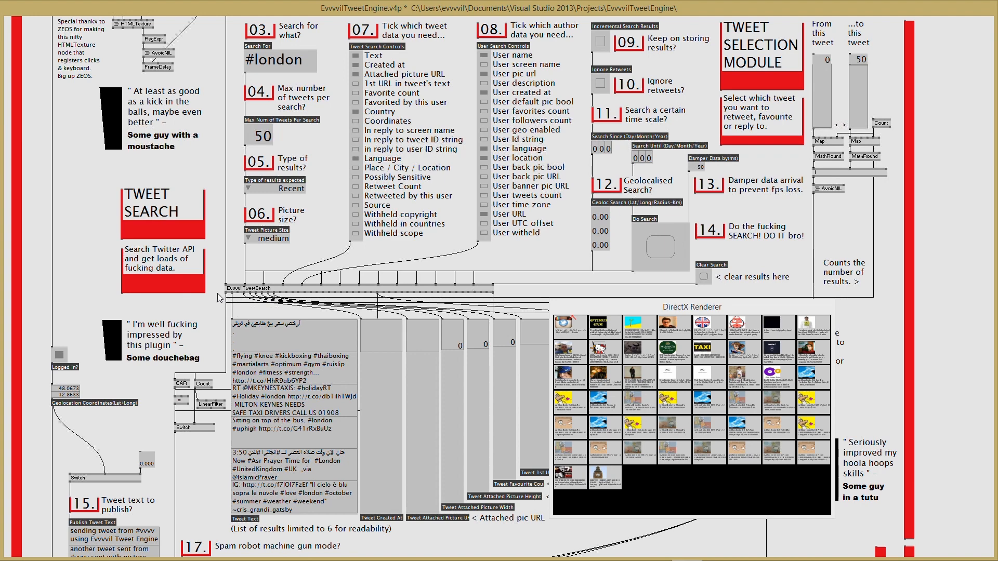
{"action": "left_click_drag", "start_coordinate": [661, 306], "coordinate": [487, 332]}
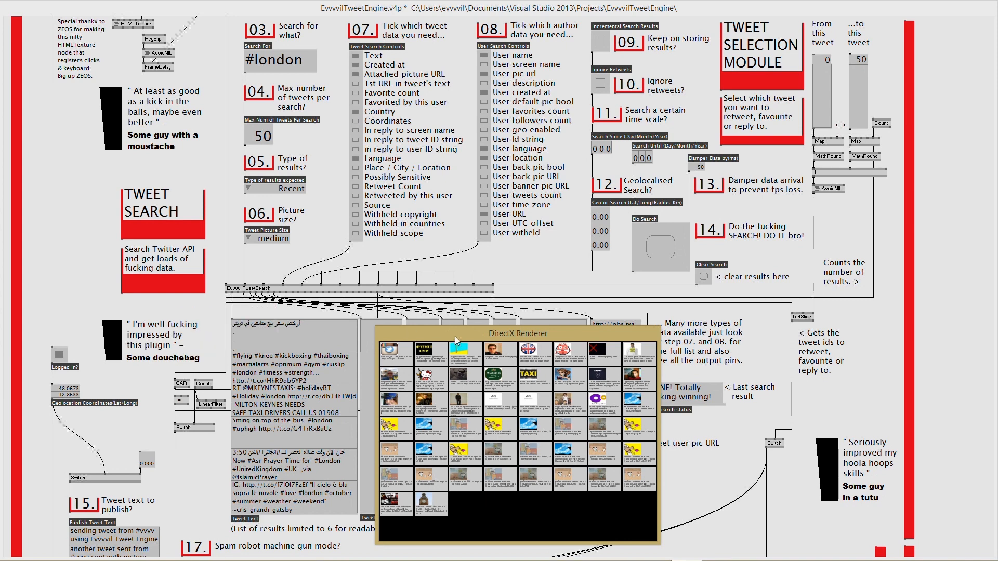
{"action": "key", "text": "alt+Return"}
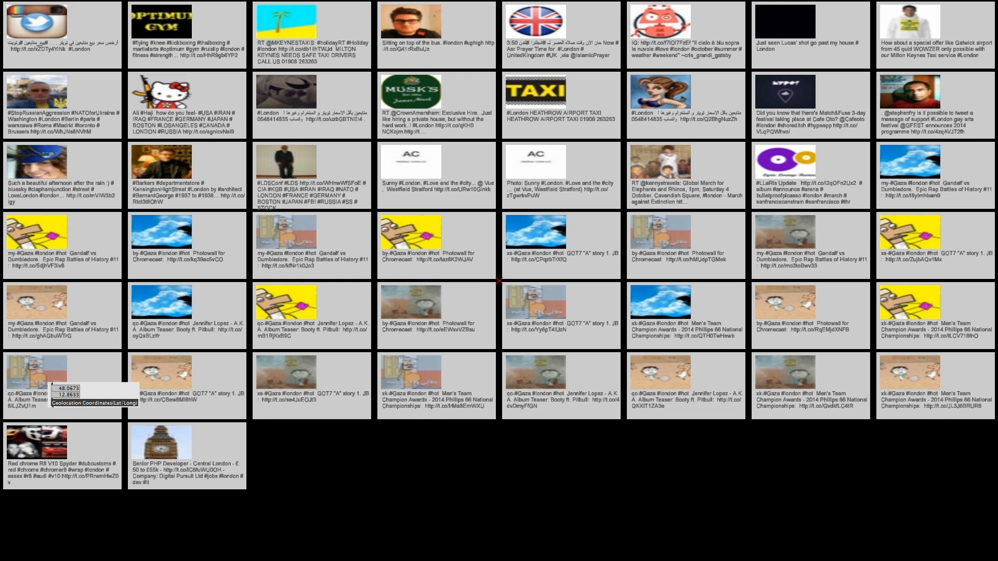
{"action": "key", "text": "alt+Return"}
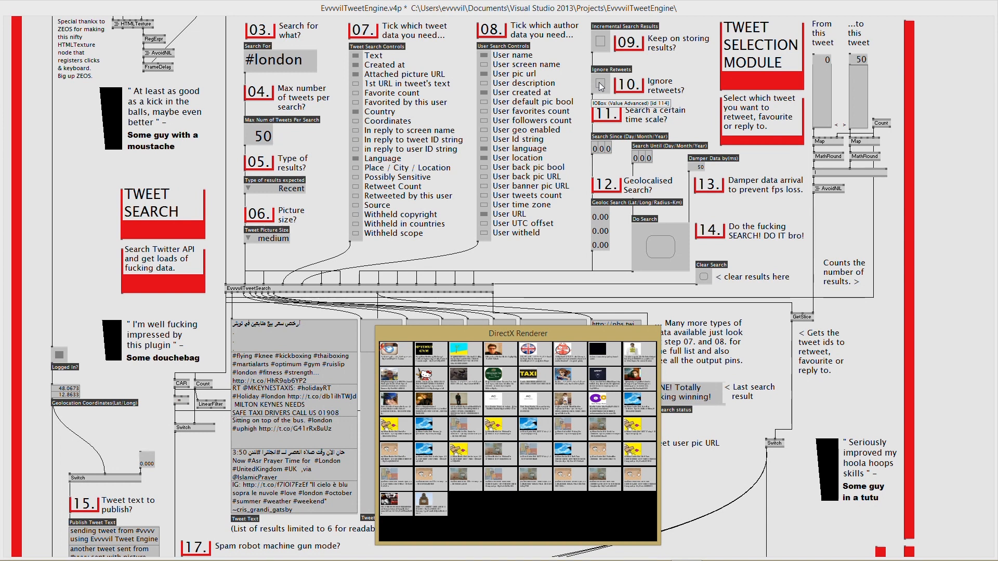
- Set the Search Since date to a 2014 date and rerun the search
{"action": "double_click", "coordinate": [595, 149]}
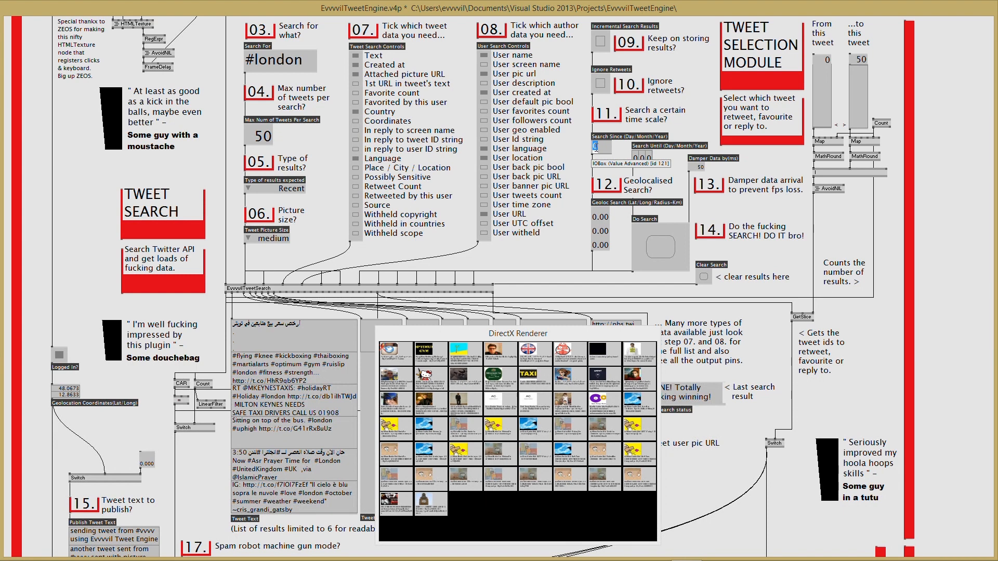
{"action": "type", "text": "2"}
{"action": "key", "text": "Return"}
{"action": "double_click", "coordinate": [602, 149]}
{"action": "double_click", "coordinate": [609, 150]}
{"action": "type", "text": "1"}
{"action": "key", "text": "Return"}
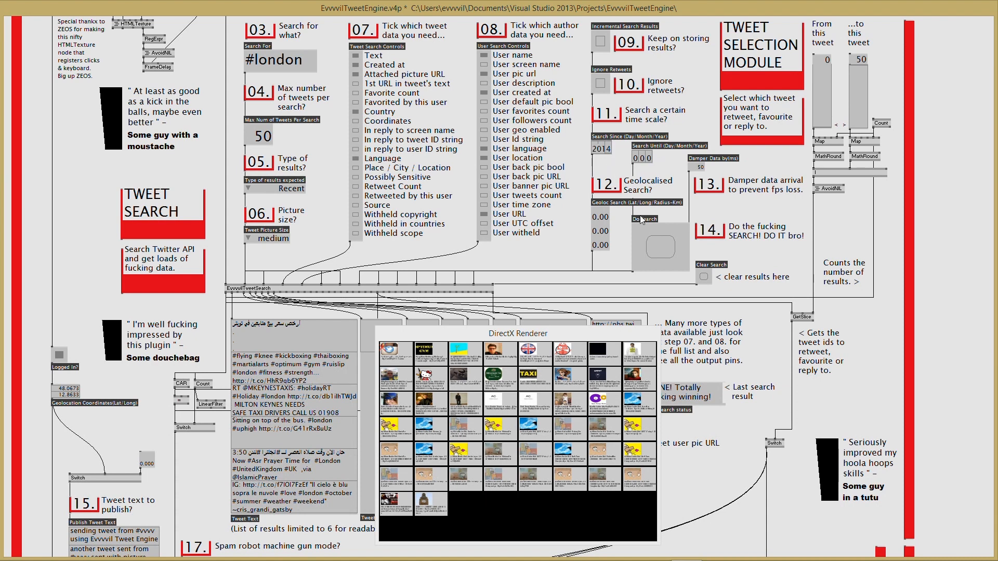
{"action": "left_click", "coordinate": [657, 246]}
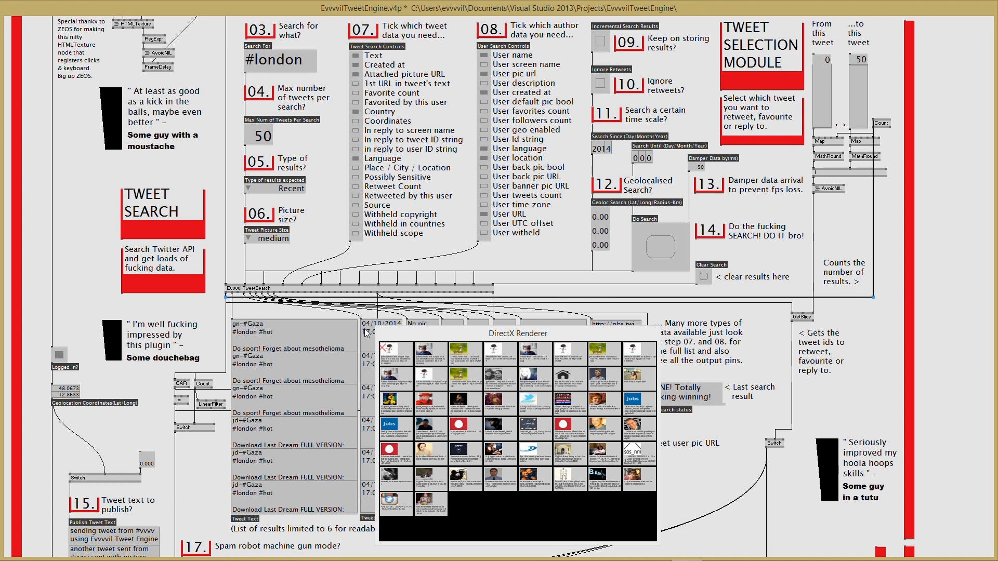
- Move the renderer aside to show the date column and enter a 2014 Search Until date
{"action": "left_click_drag", "start_coordinate": [398, 333], "coordinate": [479, 332]}
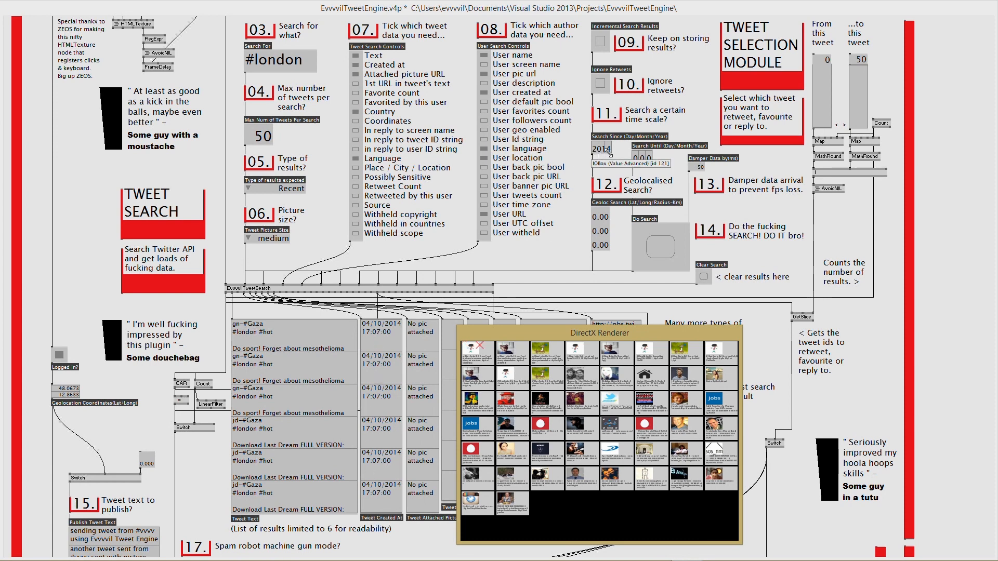
{"action": "double_click", "coordinate": [637, 161]}
{"action": "type", "text": "5"}
{"action": "right_click", "coordinate": [644, 160]}
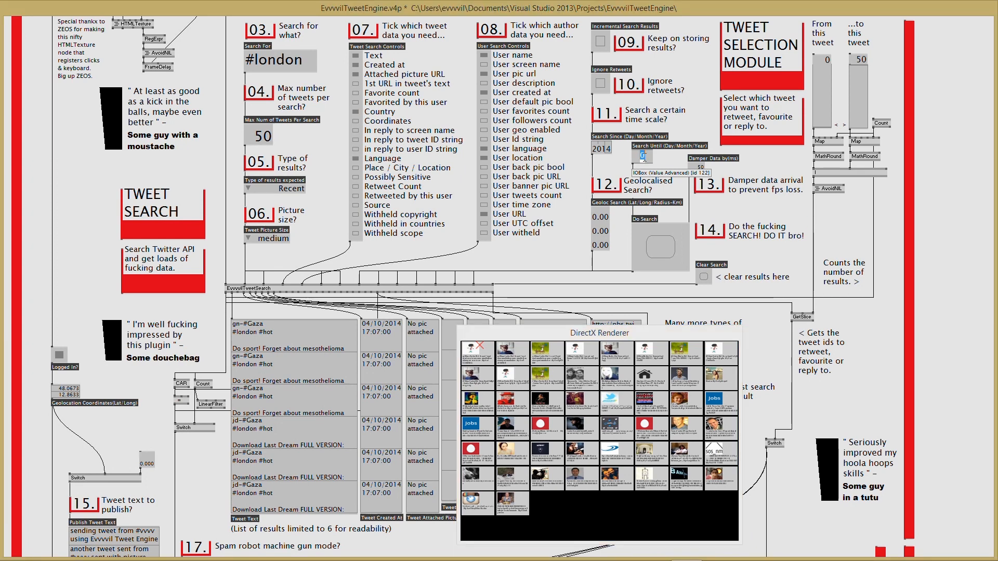
{"action": "right_click", "coordinate": [650, 158]}
{"action": "type", "text": "2014"}
- Rerun the date-limited #london search, reconfirming the Since and Until dates
{"action": "left_click", "coordinate": [662, 247]}
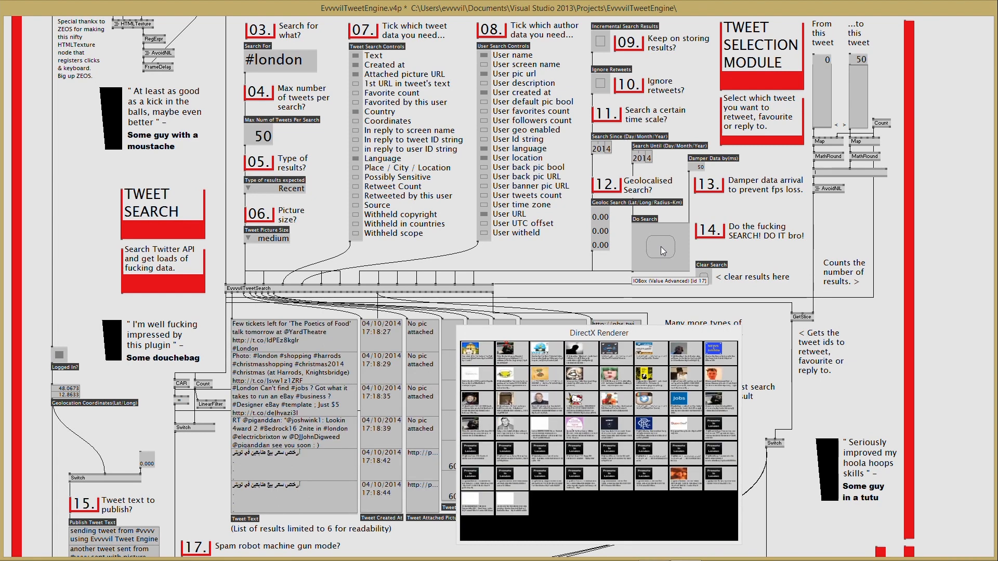
{"action": "double_click", "coordinate": [635, 161]}
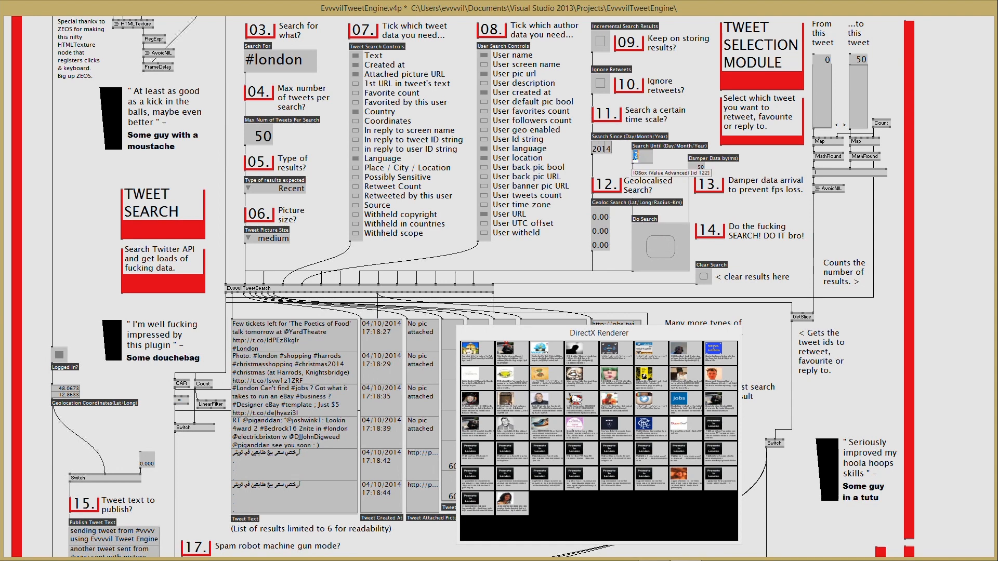
{"action": "double_click", "coordinate": [594, 152]}
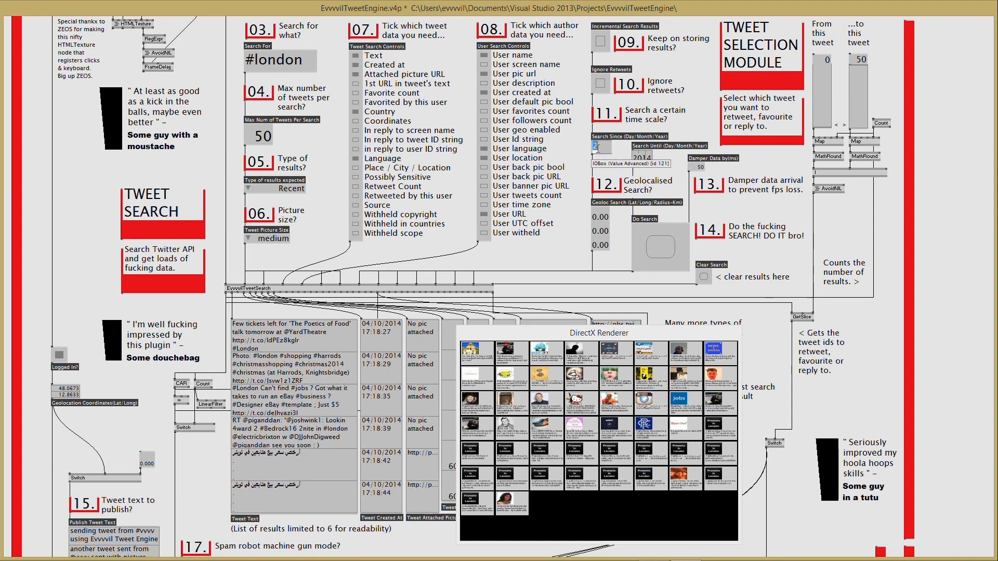
{"action": "key", "text": "Return"}
{"action": "left_click", "coordinate": [658, 244]}
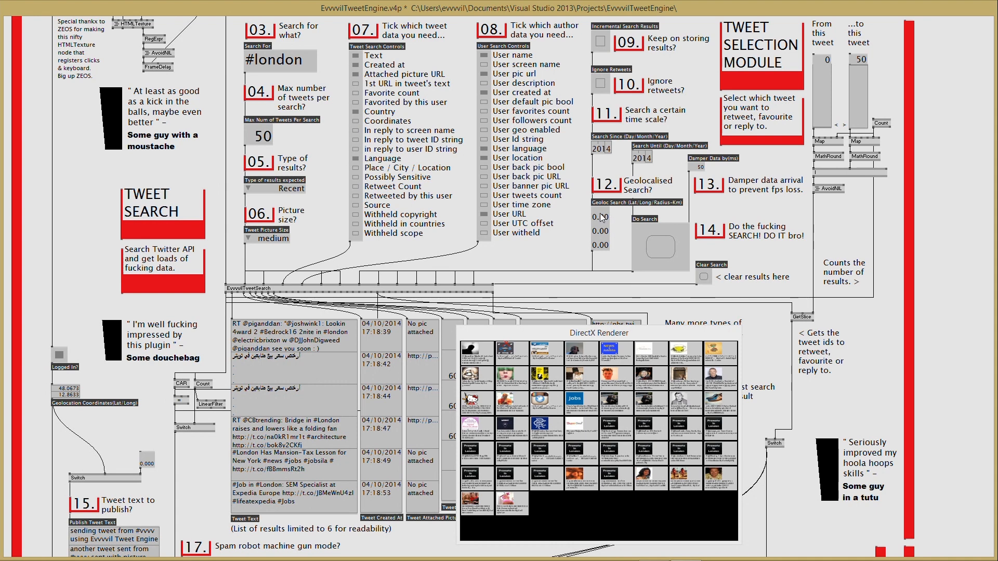
{"action": "double_click", "coordinate": [73, 389]}
{"action": "key", "text": "ctrl+c"}
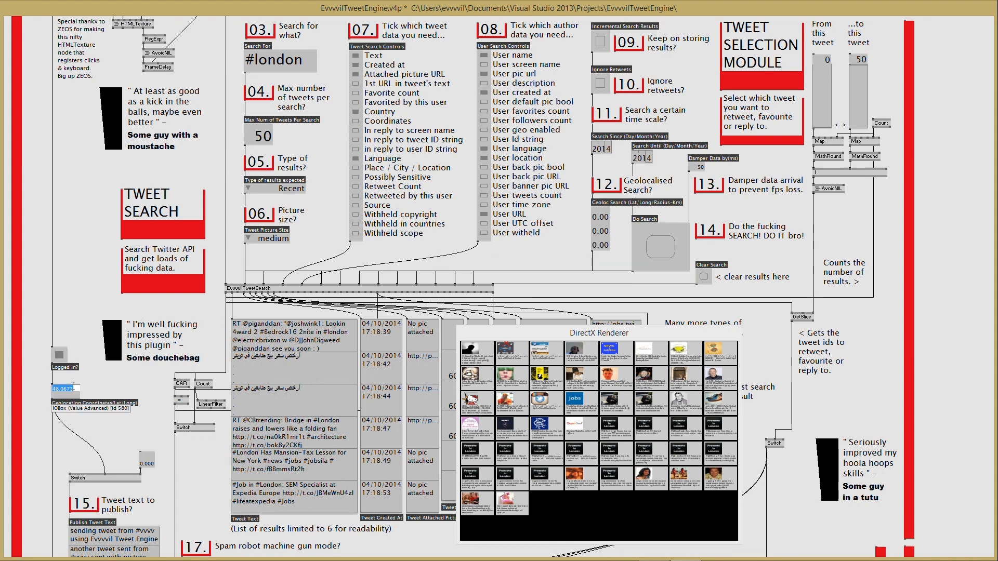
- Paste latitude 48.1 and longitude 12.8633 into the geolocation search fields
{"action": "double_click", "coordinate": [596, 220]}
{"action": "key", "text": "ctrl+v"}
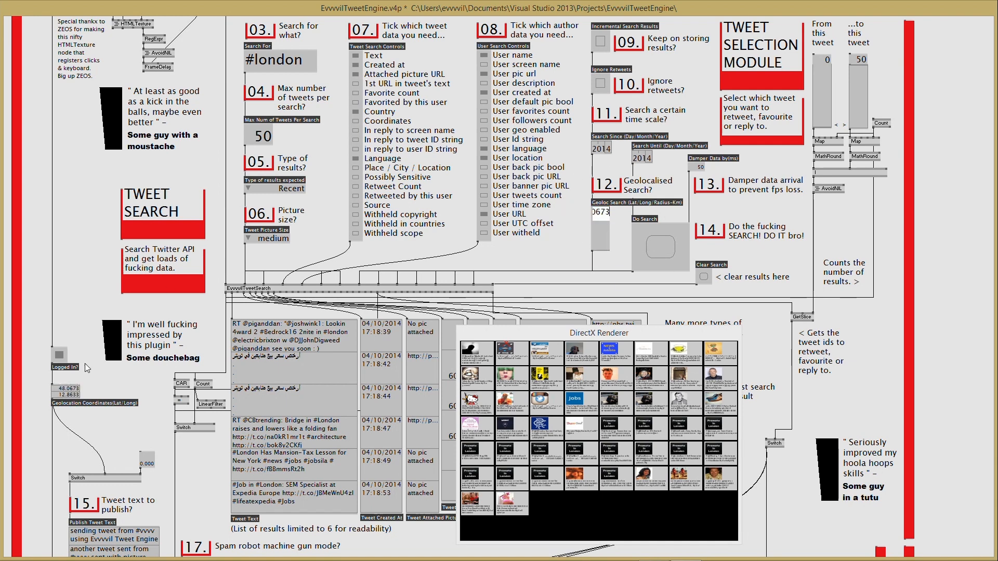
{"action": "double_click", "coordinate": [68, 395]}
{"action": "key", "text": "ctrl+c"}
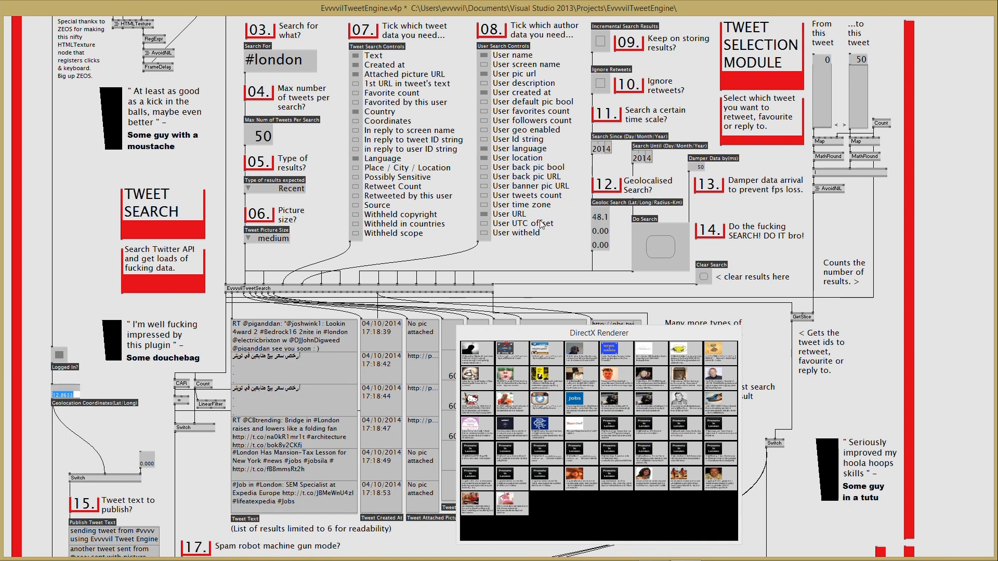
{"action": "double_click", "coordinate": [600, 231]}
{"action": "key", "text": "ctrl+v"}
{"action": "key", "text": "Return"}
- Run the geolocated search with a 100 km radius, then widen the radius to 200
{"action": "double_click", "coordinate": [602, 244]}
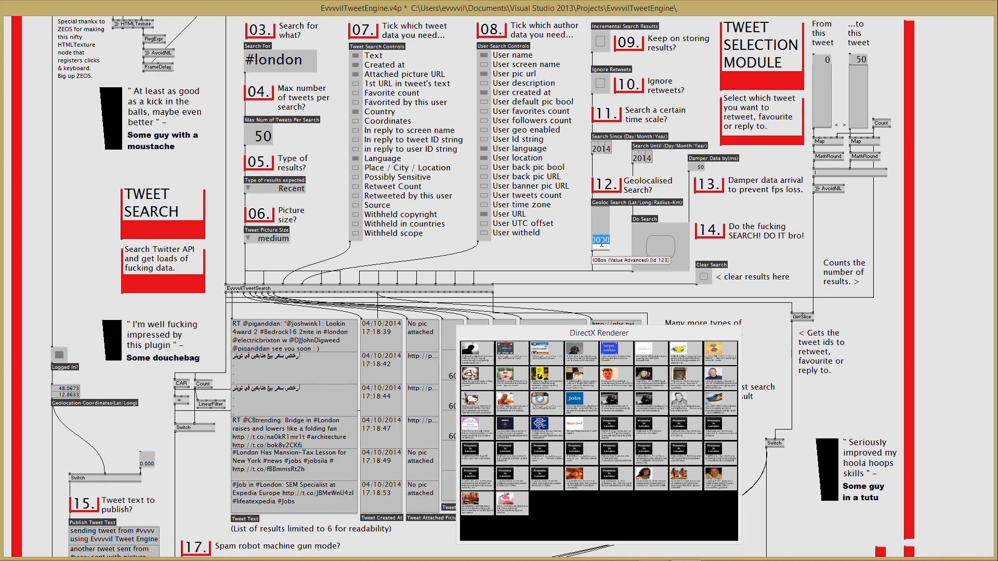
{"action": "type", "text": "100"}
{"action": "key", "text": "Return"}
{"action": "left_click", "coordinate": [658, 255]}
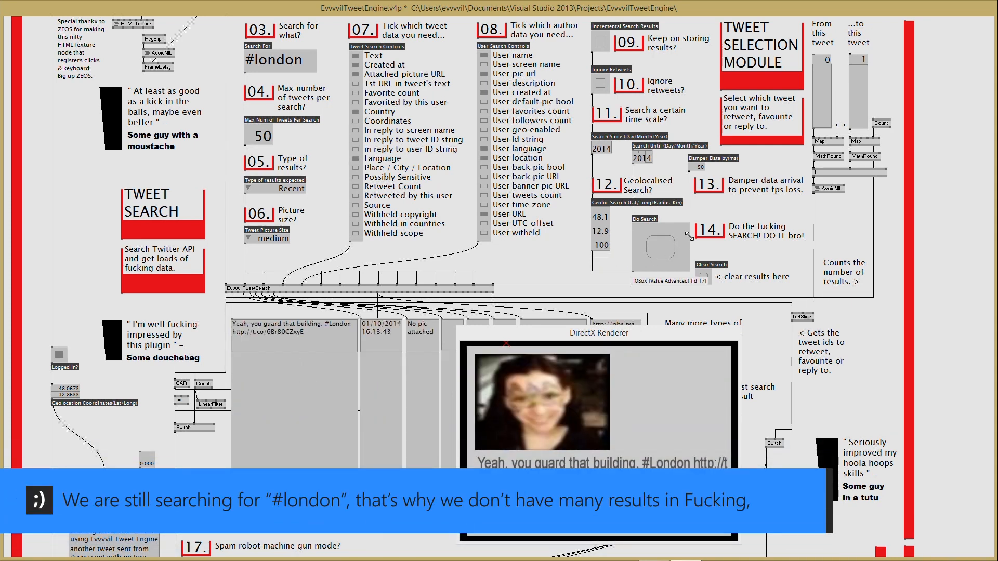
{"action": "right_click", "coordinate": [601, 247]}
{"action": "type", "text": "200"}
{"action": "key", "text": "Return"}
- Rerun the 200 km search, then set Damper Data to 100 and search again
{"action": "left_click", "coordinate": [666, 252]}
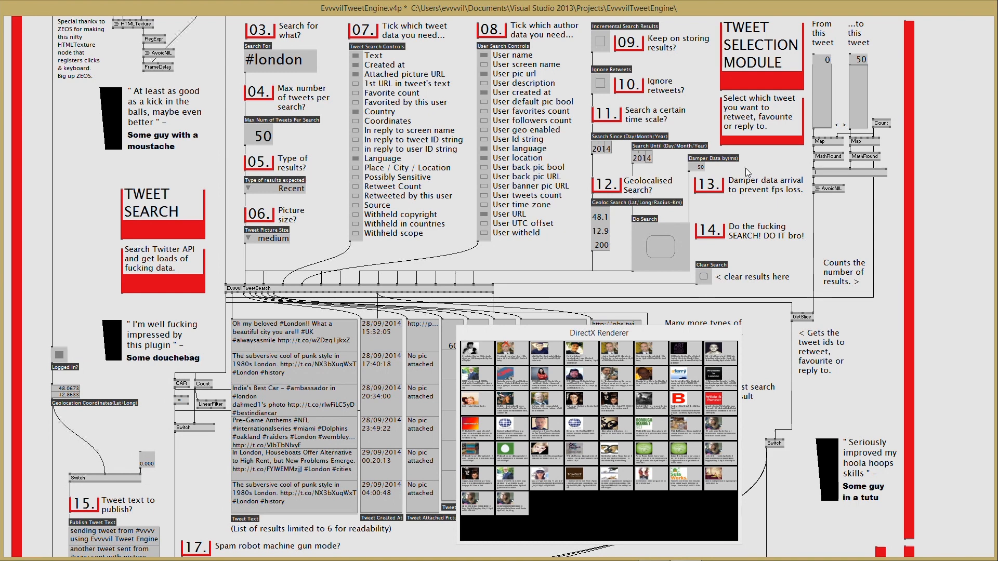
{"action": "double_click", "coordinate": [696, 166]}
{"action": "type", "text": "100"}
{"action": "key", "text": "Return"}
{"action": "left_click", "coordinate": [670, 247]}
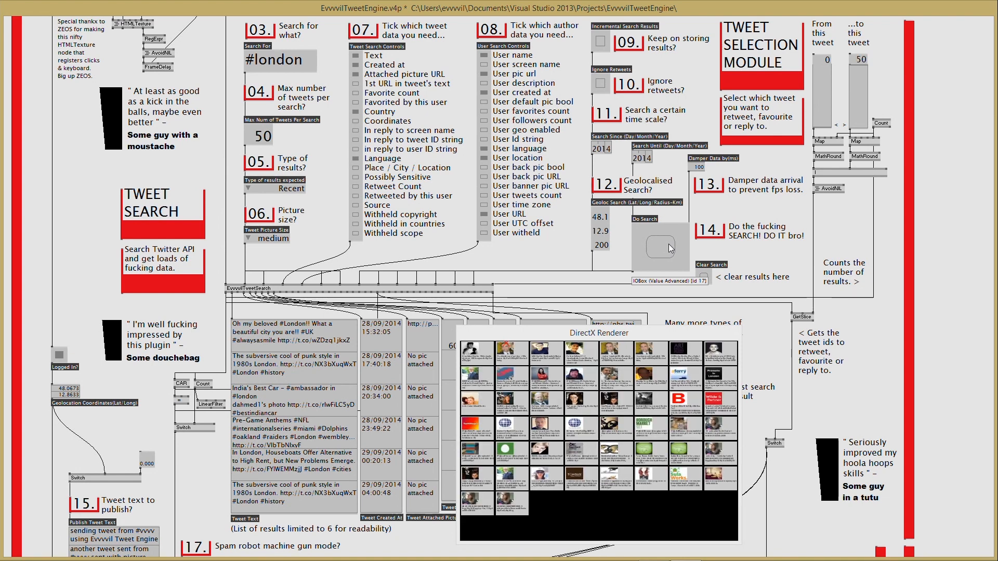
- Clear the results, set the search latitude to 0 and rerun the search
{"action": "left_click", "coordinate": [703, 276]}
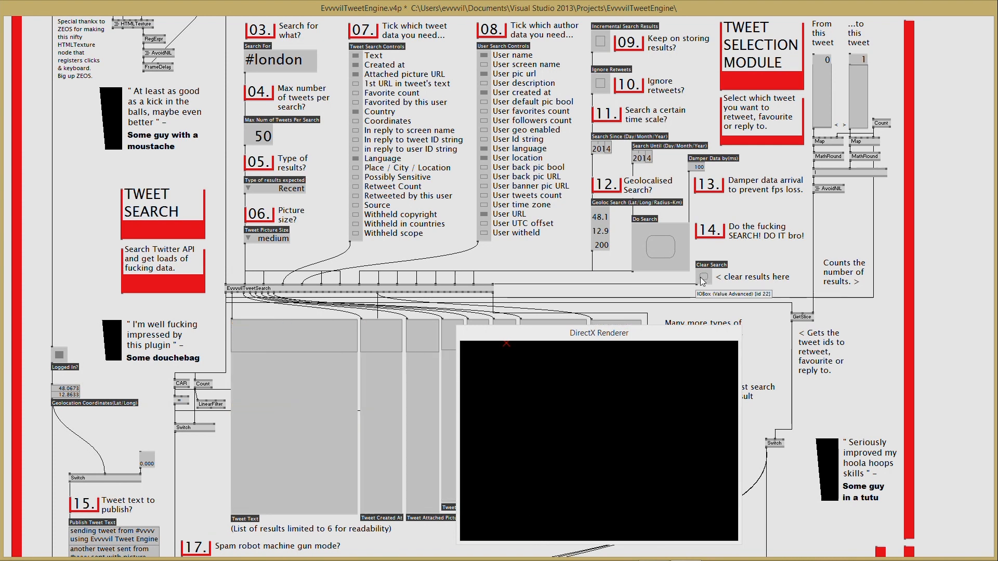
{"action": "double_click", "coordinate": [597, 217]}
{"action": "type", "text": "0"}
{"action": "key", "text": "Return"}
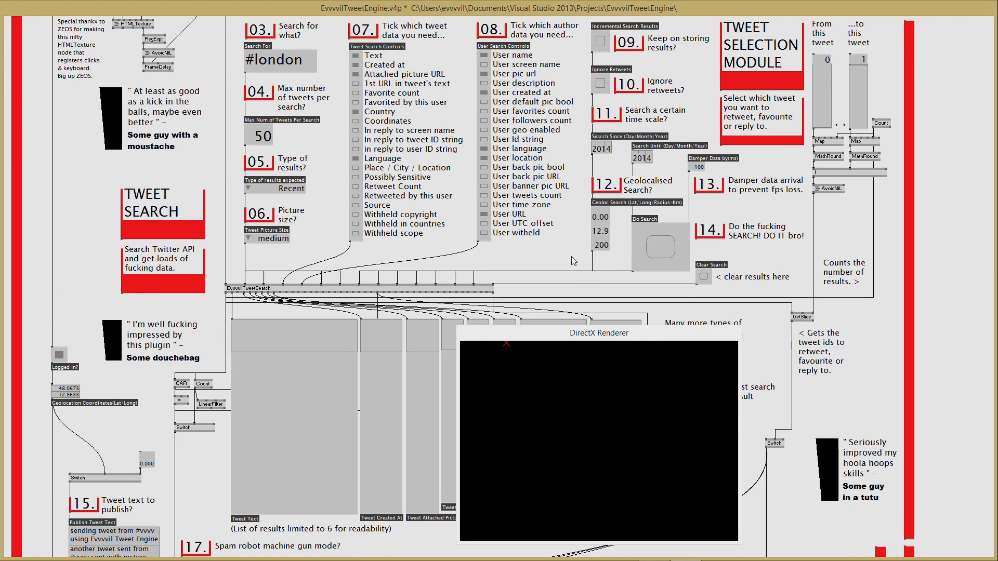
{"action": "left_click", "coordinate": [660, 253]}
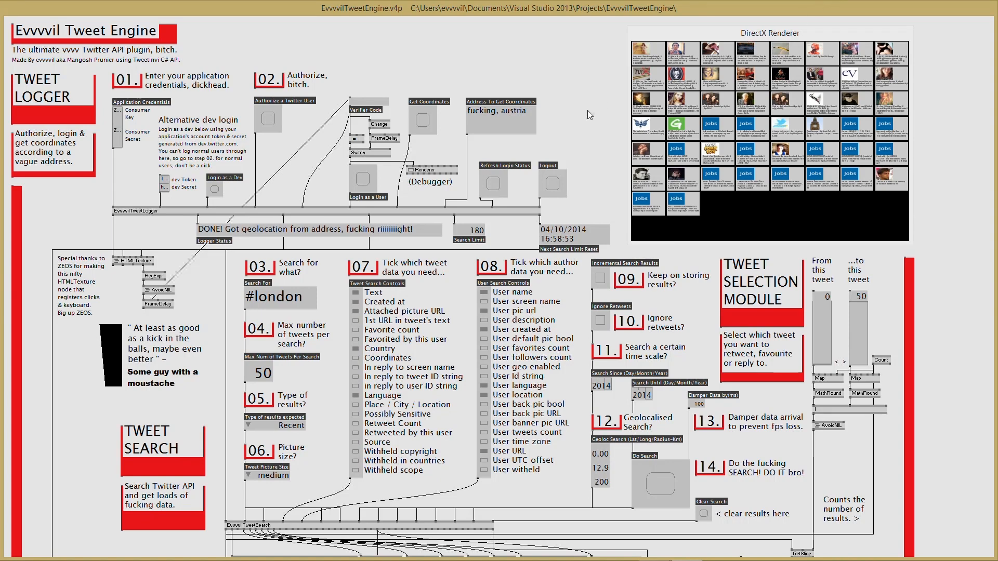
{"action": "left_click", "coordinate": [428, 168]}
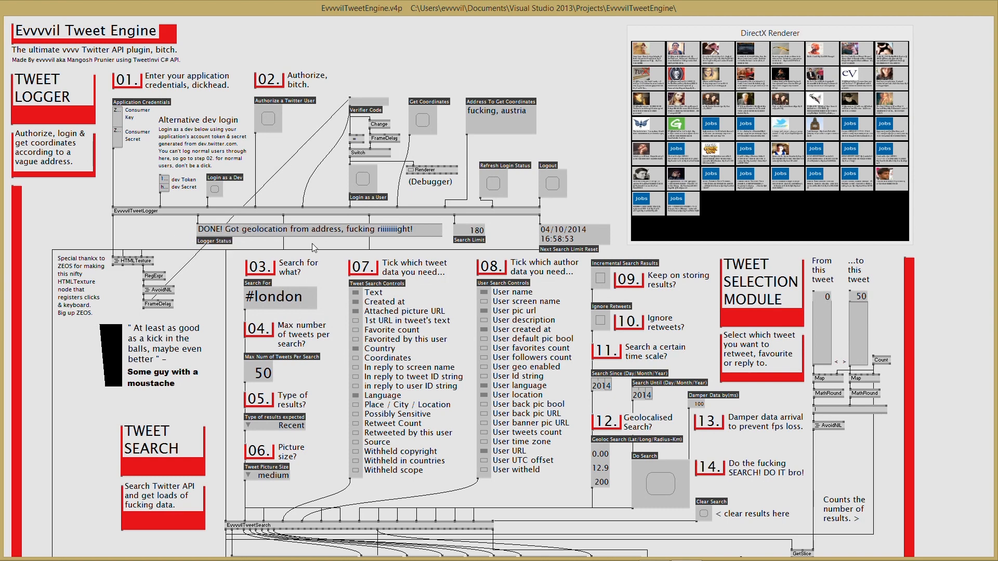
{"action": "scroll", "coordinate": [355, 304], "scroll_direction": "down", "scroll_amount": 5}
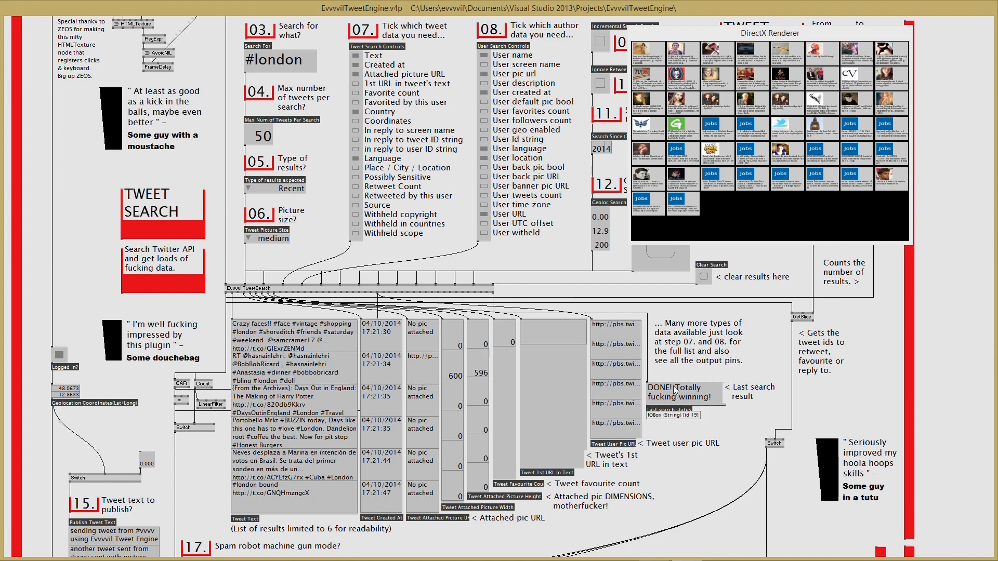
{"action": "scroll", "coordinate": [604, 356], "scroll_direction": "down", "scroll_amount": 2}
{"action": "scroll", "coordinate": [604, 355], "scroll_direction": "down", "scroll_amount": 4}
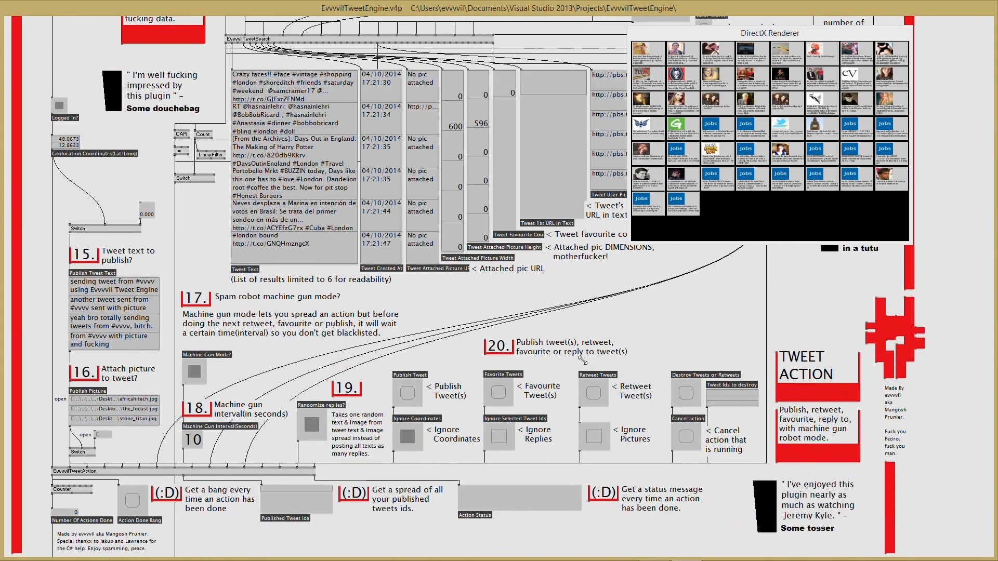
{"action": "scroll", "coordinate": [575, 382], "scroll_direction": "up", "scroll_amount": 1}
{"action": "scroll", "coordinate": [559, 372], "scroll_direction": "up", "scroll_amount": 10}
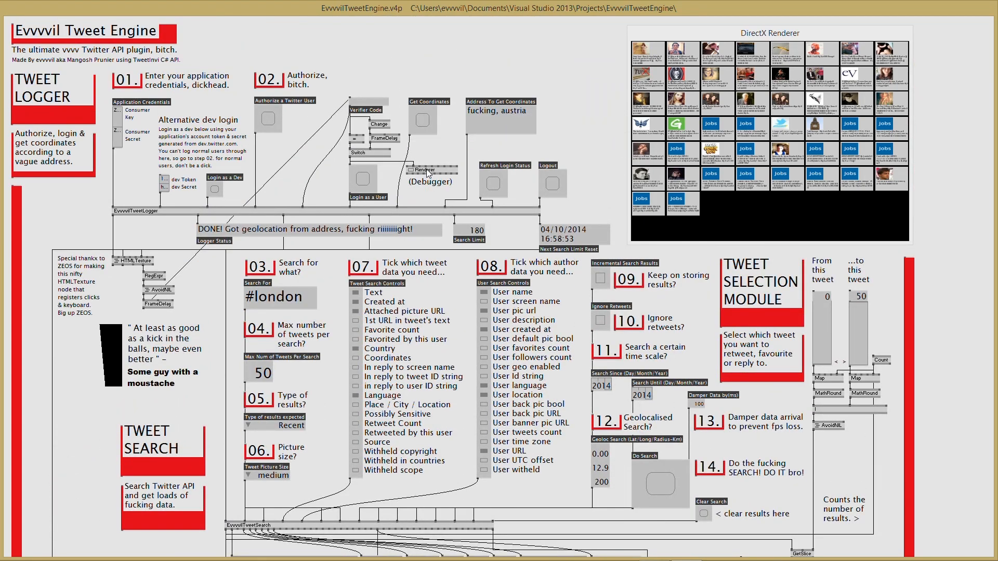
{"action": "left_click_drag", "start_coordinate": [547, 7], "coordinate": [288, 67]}
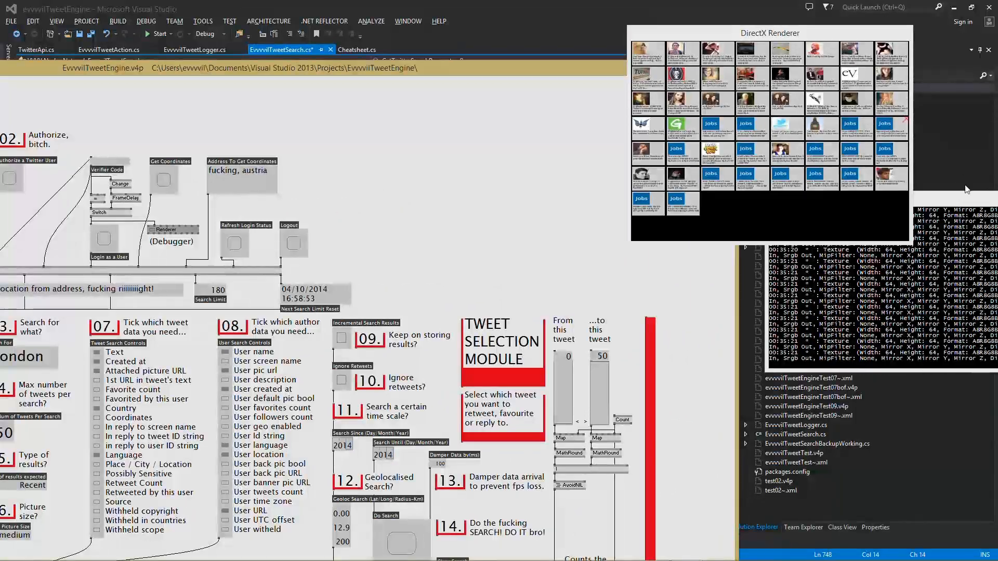
{"action": "left_click_drag", "start_coordinate": [964, 205], "coordinate": [349, 267]}
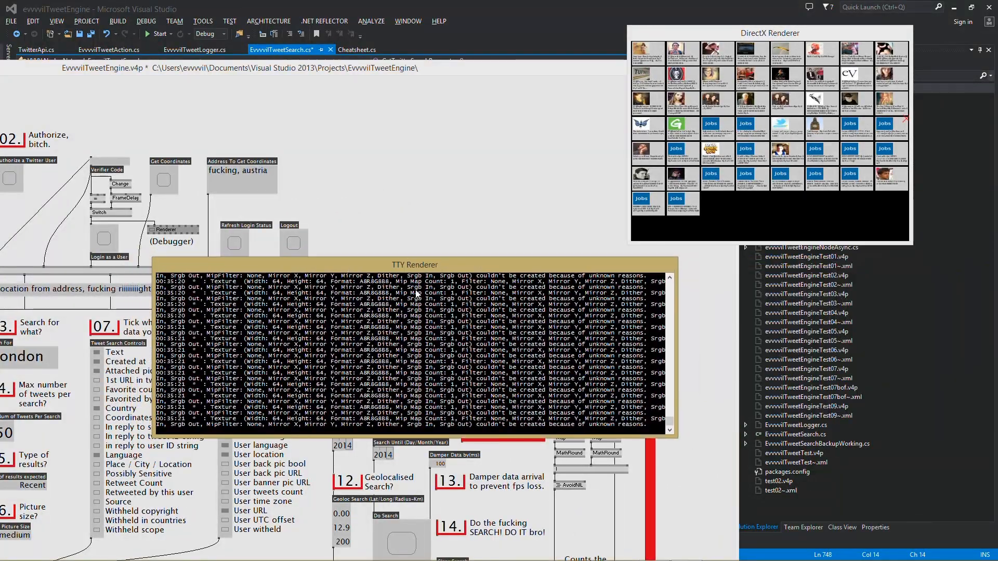
{"action": "left_click_drag", "start_coordinate": [677, 436], "coordinate": [874, 475]}
{"action": "scroll", "coordinate": [302, 359], "scroll_direction": "up", "scroll_amount": 15}
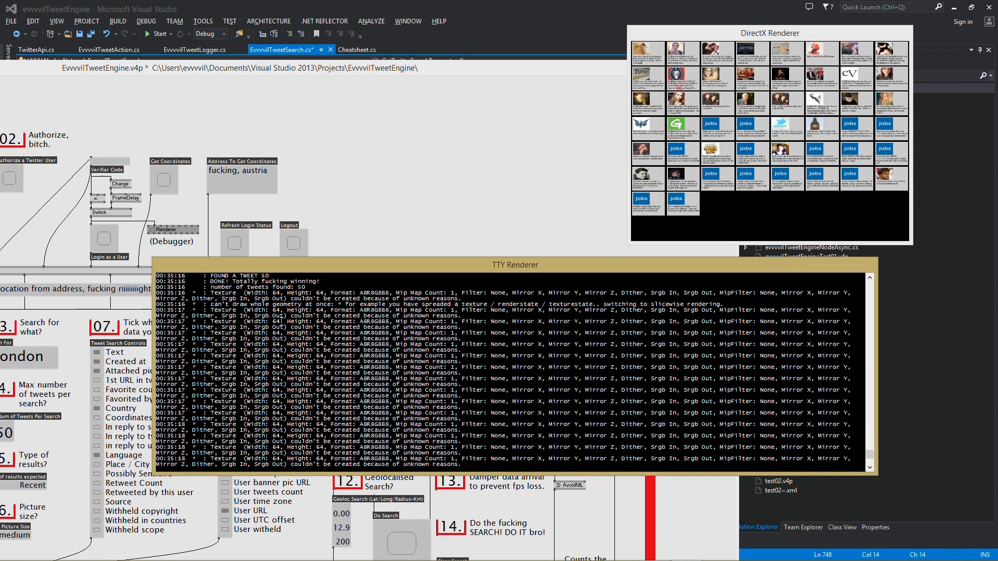
{"action": "scroll", "coordinate": [270, 323], "scroll_direction": "up", "scroll_amount": 20}
{"action": "scroll", "coordinate": [287, 325], "scroll_direction": "down", "scroll_amount": 2}
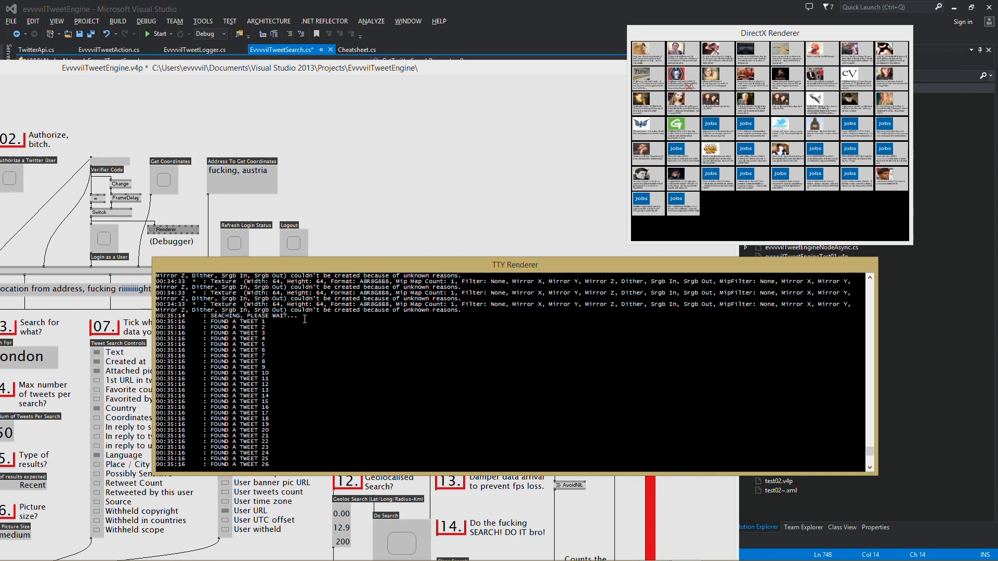
{"action": "scroll", "coordinate": [240, 327], "scroll_direction": "down", "scroll_amount": 9}
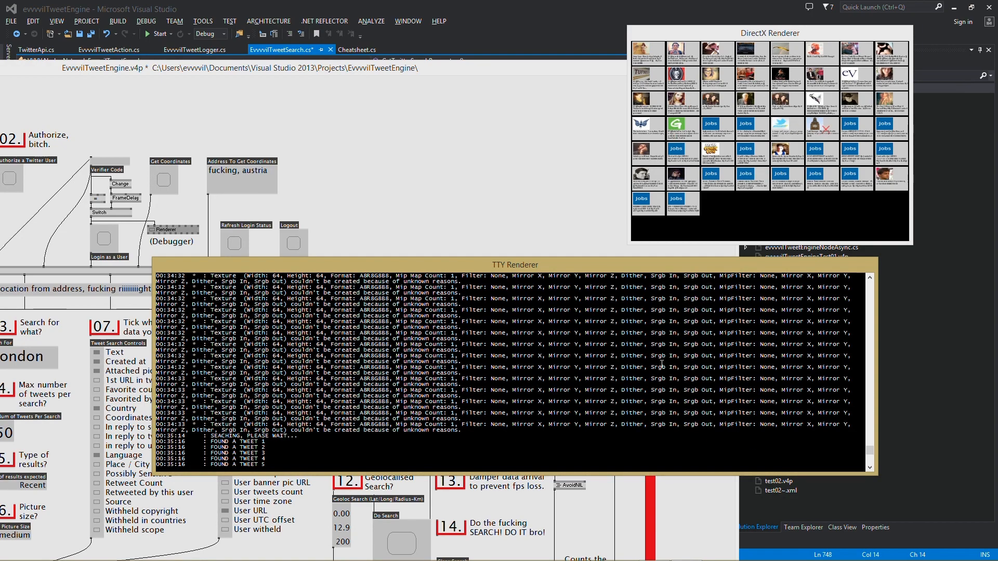
{"action": "left_click_drag", "start_coordinate": [869, 450], "coordinate": [875, 422]}
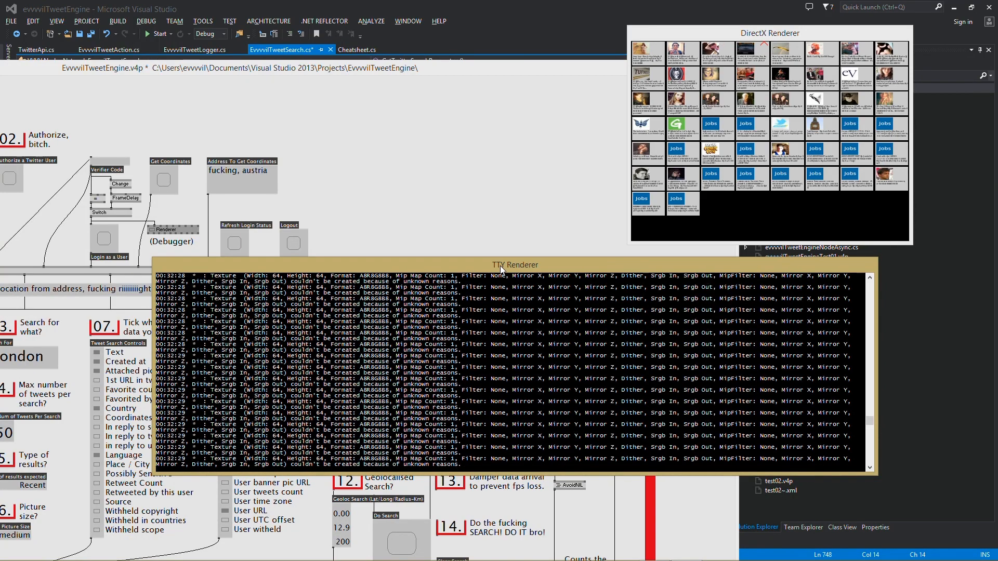
{"action": "left_click_drag", "start_coordinate": [467, 263], "coordinate": [804, 315]}
{"action": "left_click_drag", "start_coordinate": [169, 68], "coordinate": [385, 8]}
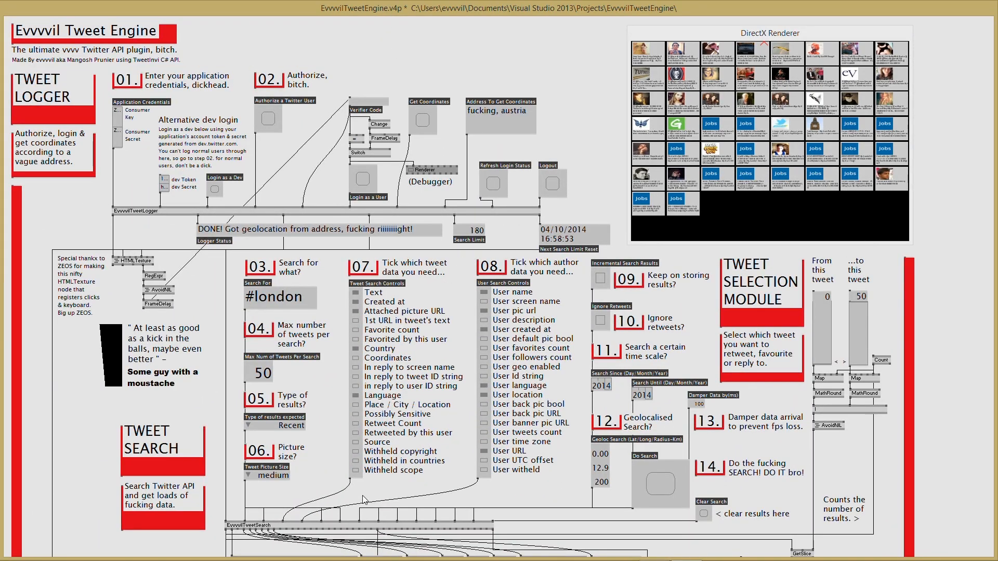
{"action": "scroll", "coordinate": [249, 531], "scroll_direction": "down", "scroll_amount": 1}
{"action": "scroll", "coordinate": [252, 486], "scroll_direction": "down", "scroll_amount": 1}
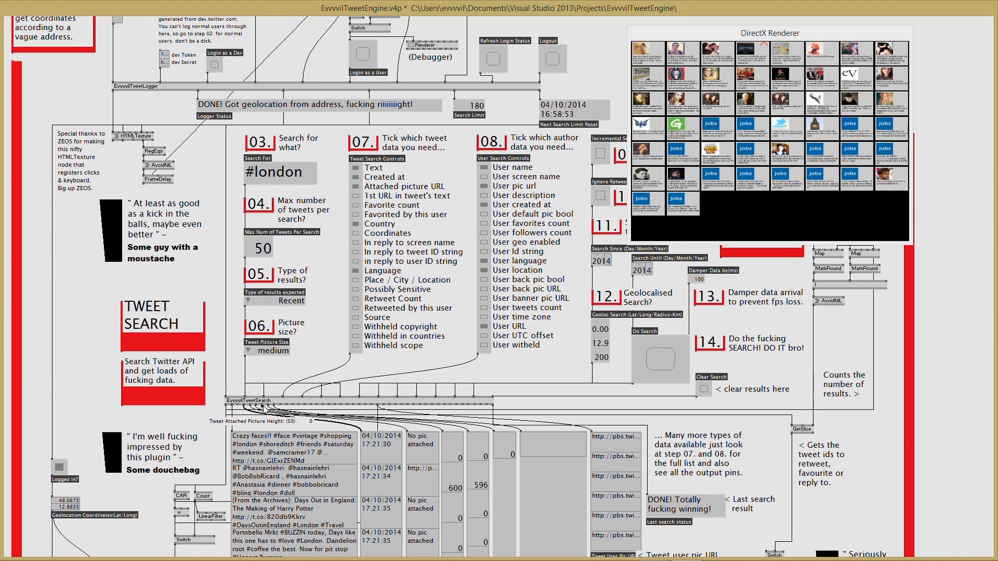
{"action": "scroll", "coordinate": [263, 409], "scroll_direction": "up", "scroll_amount": 2}
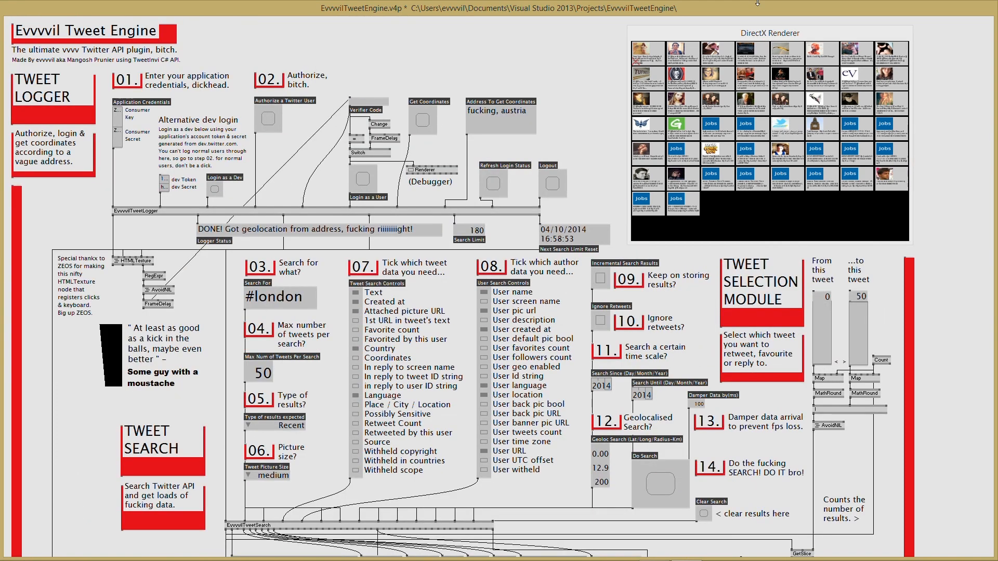
- Clear the search results, then toggle Machine Gun Mode off and back on in Tweet Action
{"action": "left_click", "coordinate": [703, 514]}
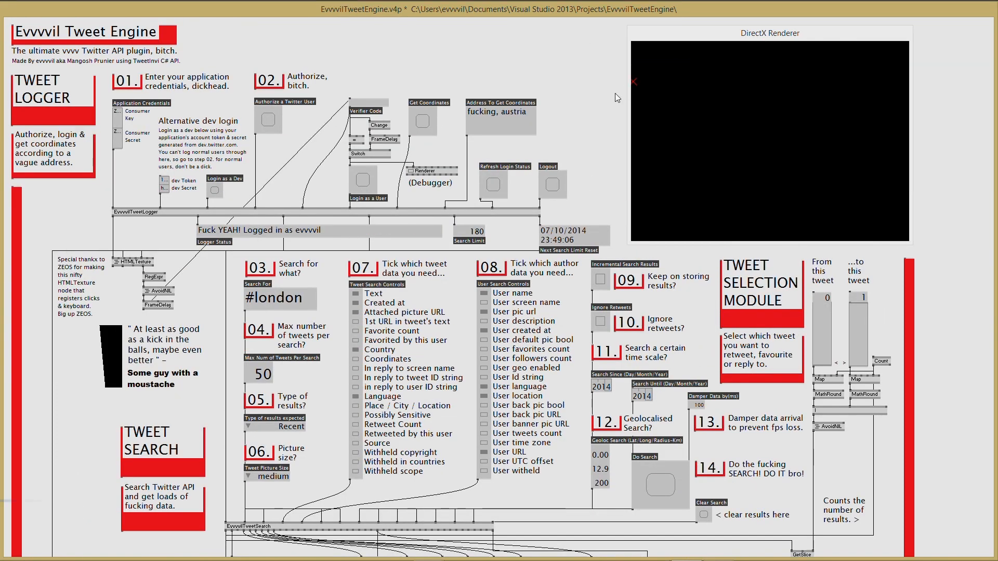
{"action": "scroll", "coordinate": [535, 194], "scroll_direction": "down", "scroll_amount": 12}
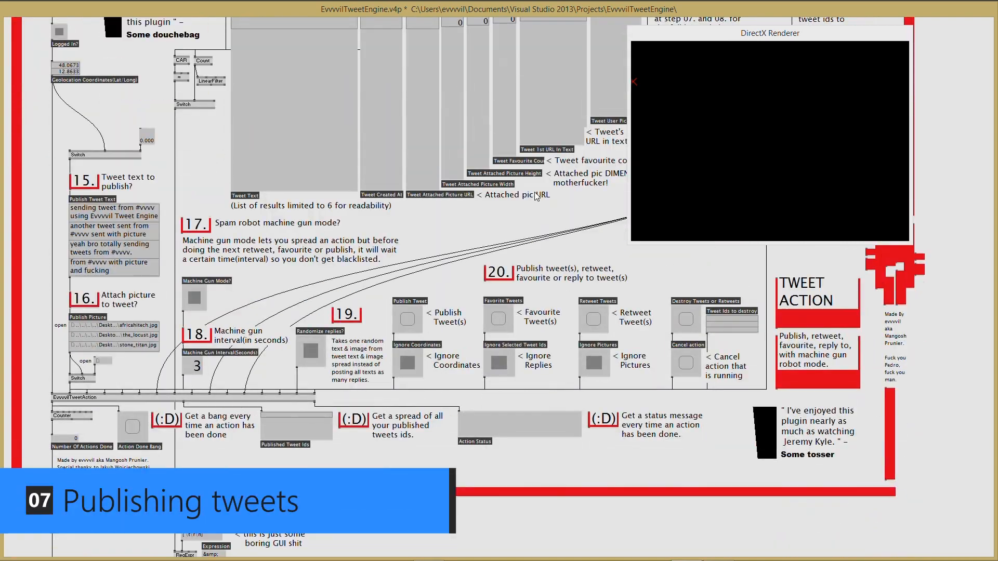
{"action": "scroll", "coordinate": [534, 193], "scroll_direction": "up", "scroll_amount": 1}
{"action": "scroll", "coordinate": [536, 196], "scroll_direction": "up", "scroll_amount": 1}
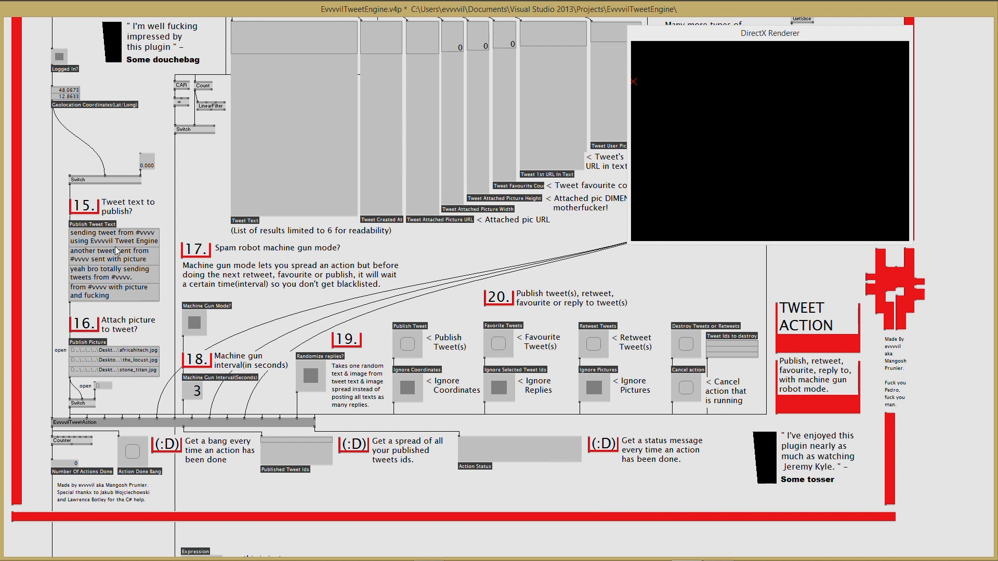
{"action": "left_click", "coordinate": [195, 322]}
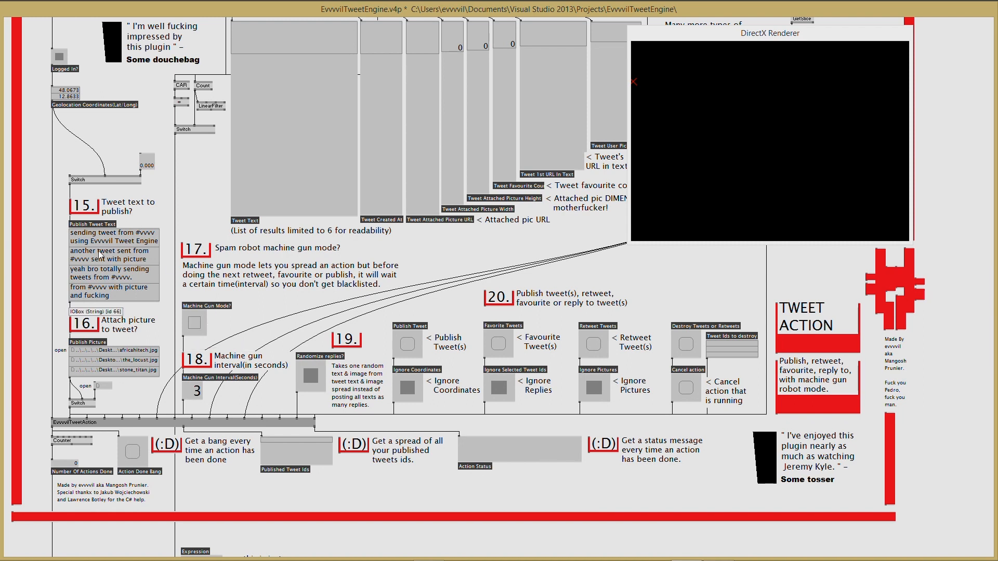
{"action": "left_click", "coordinate": [197, 322]}
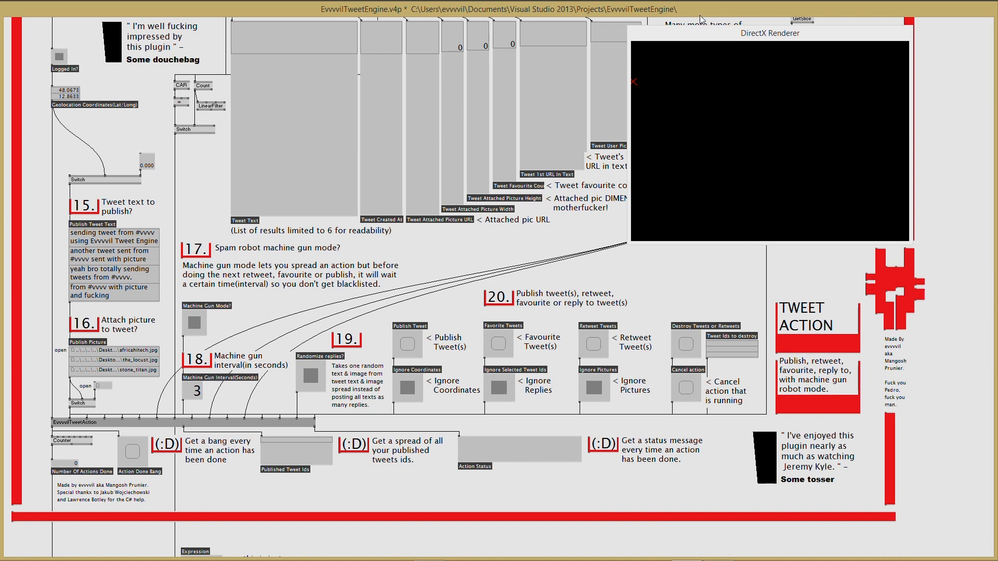
- Move the renderer window to the lower right and switch off Ignore Selected Tweet Ids
{"action": "left_click_drag", "start_coordinate": [700, 33], "coordinate": [725, 326]}
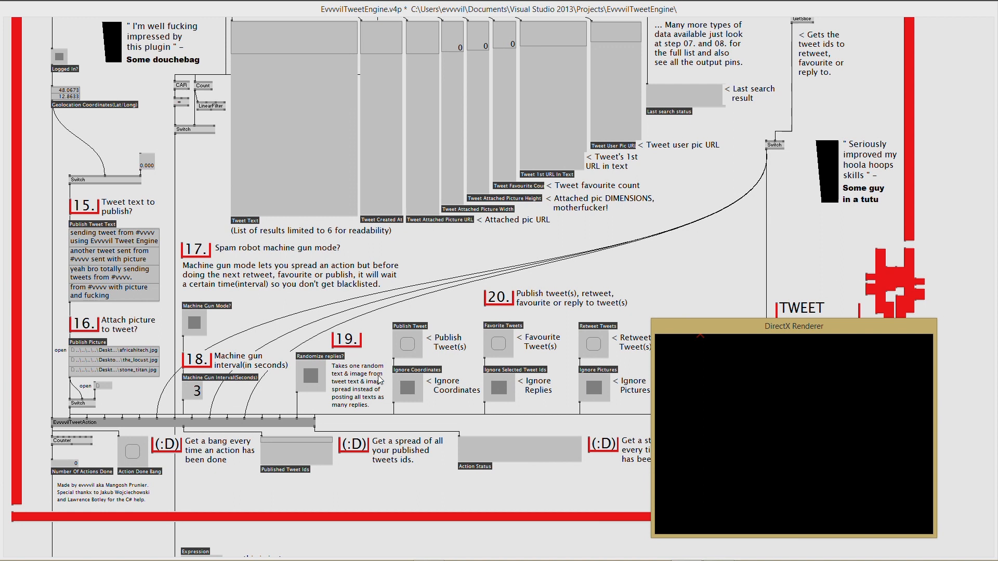
{"action": "left_click", "coordinate": [714, 216]}
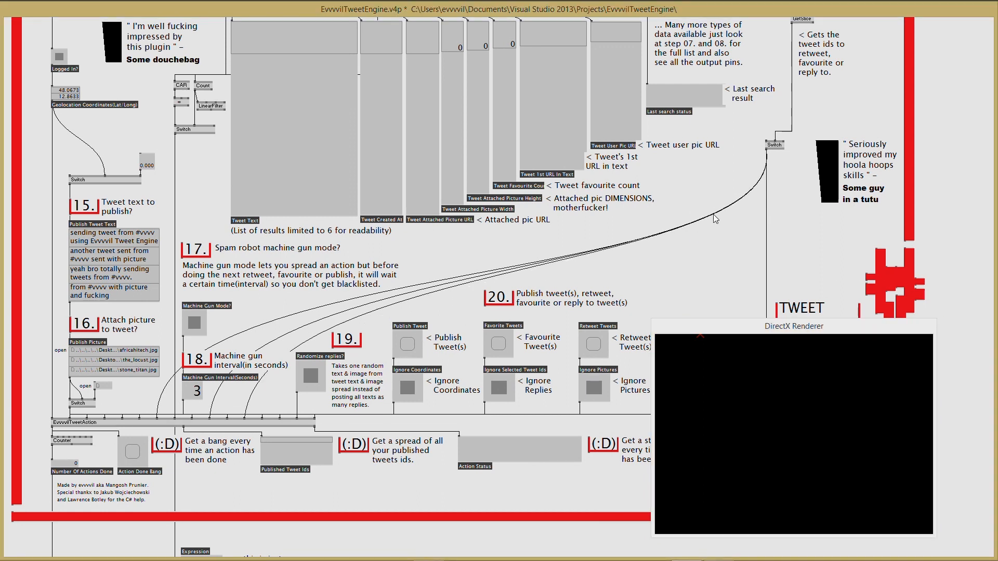
{"action": "left_click", "coordinate": [500, 390]}
{"action": "scroll", "coordinate": [728, 254], "scroll_direction": "up", "scroll_amount": 2}
{"action": "scroll", "coordinate": [729, 255], "scroll_direction": "up", "scroll_amount": 1}
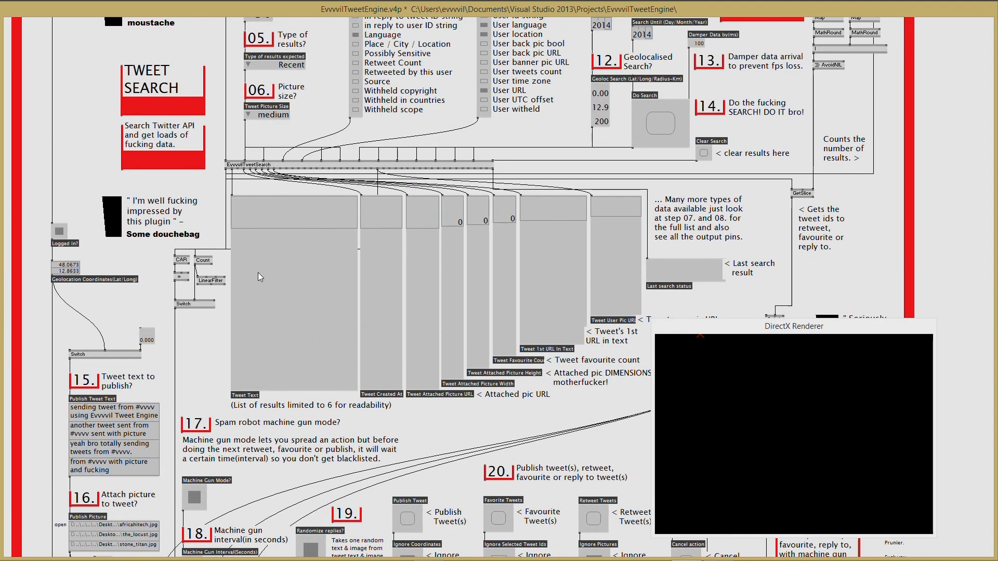
- Change the step 03 search term from #london to #vvvv
{"action": "scroll", "coordinate": [258, 273], "scroll_direction": "up", "scroll_amount": 3}
{"action": "double_click", "coordinate": [284, 73]}
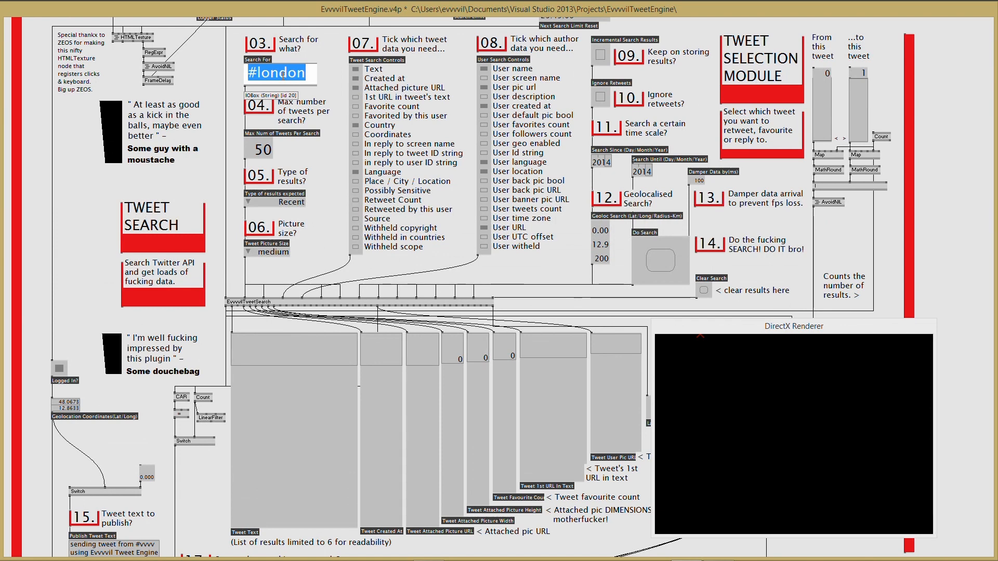
{"action": "type", "text": "#vvvv"}
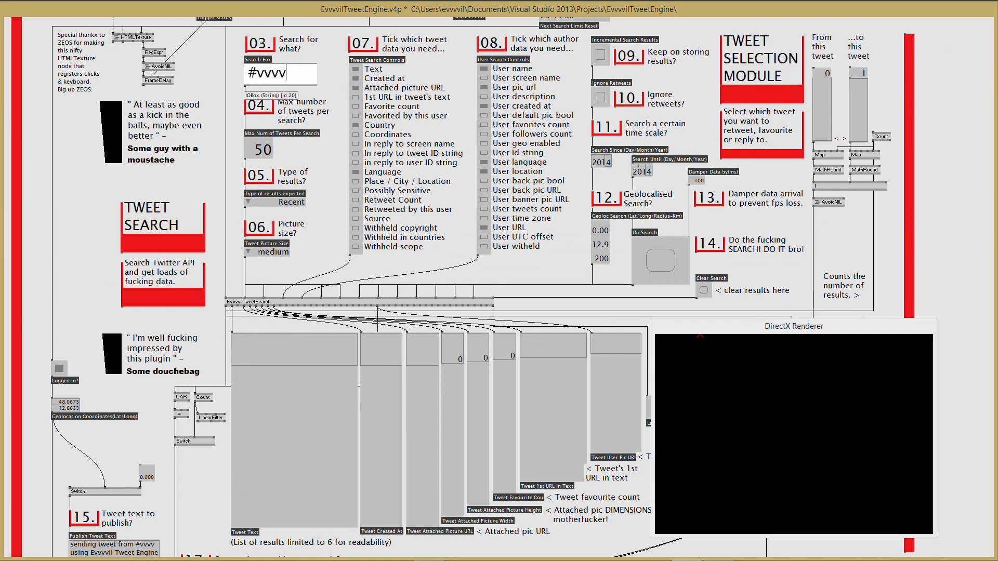
{"action": "key", "text": "Return"}
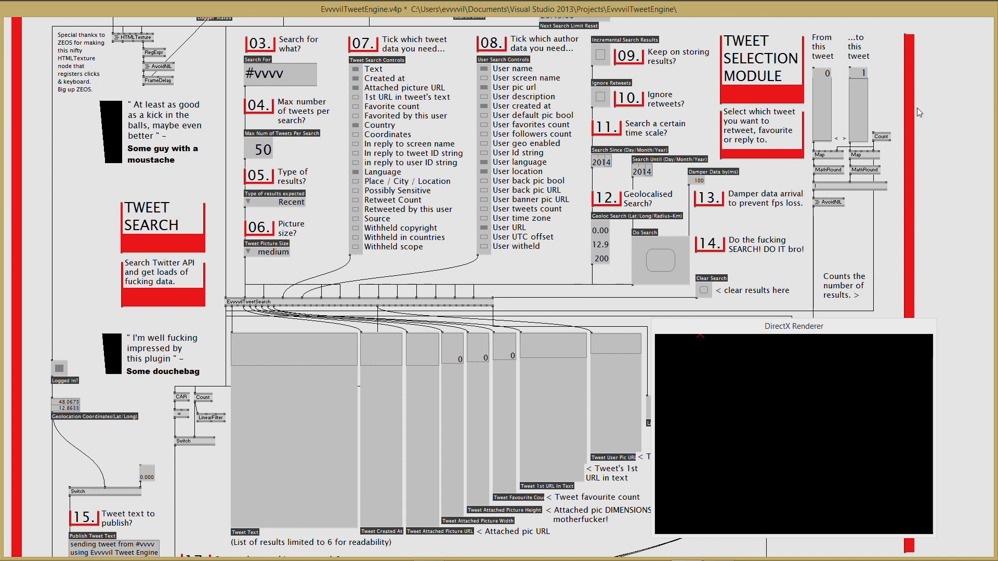
- Run the #vvvv search, then switch the result type to Mixed and back to Recent
{"action": "left_click", "coordinate": [654, 266]}
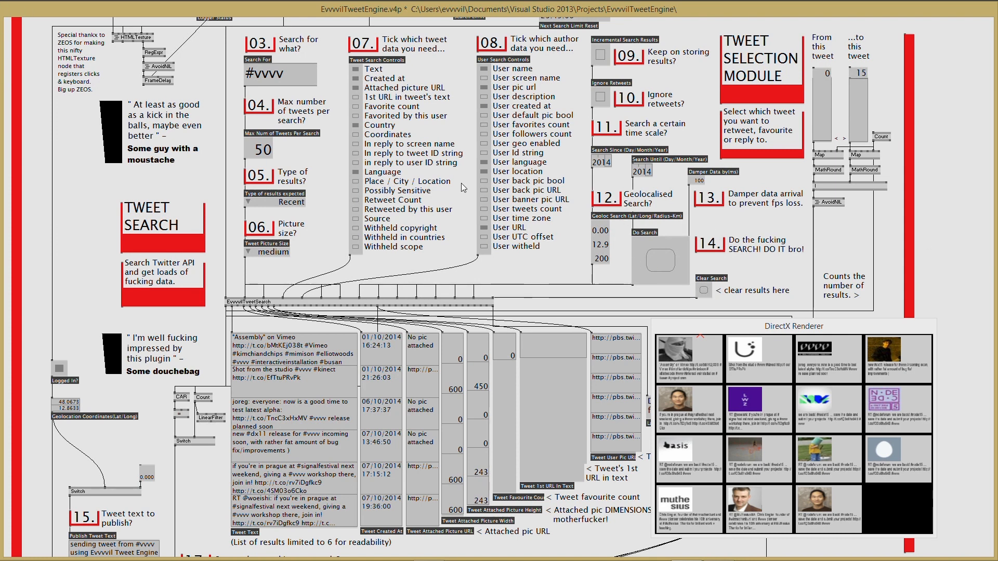
{"action": "right_click", "coordinate": [271, 206]}
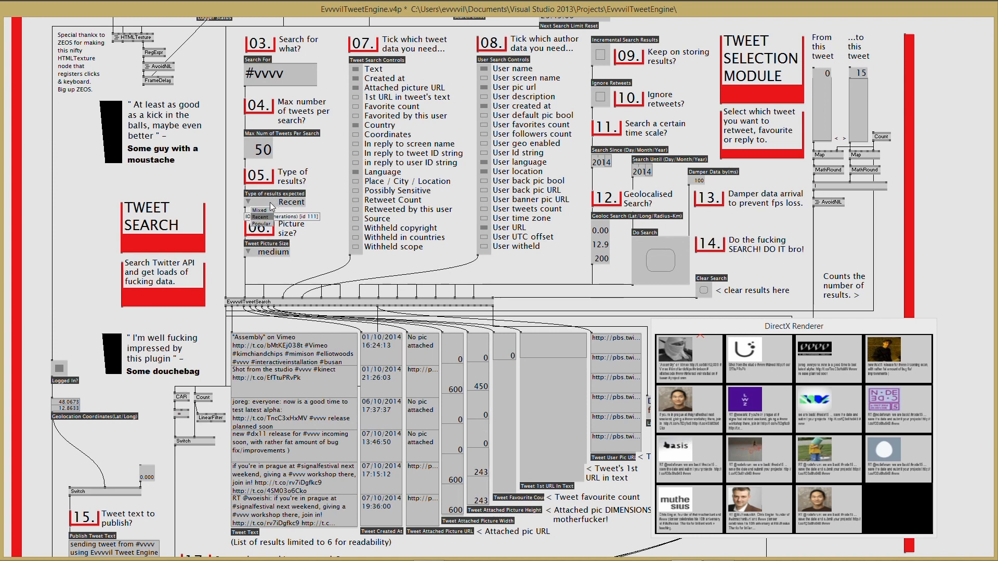
{"action": "left_click", "coordinate": [260, 210]}
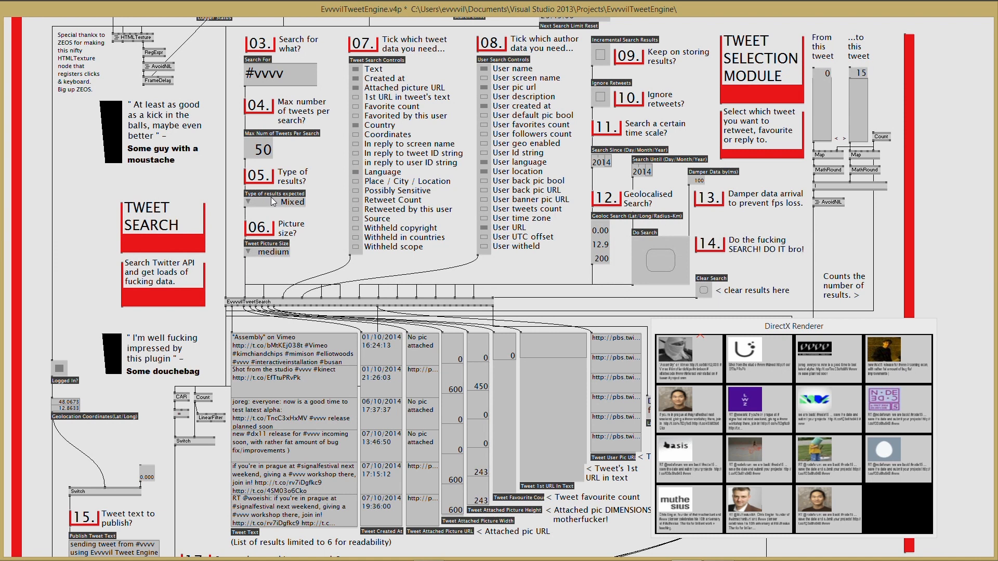
{"action": "left_click", "coordinate": [264, 217]}
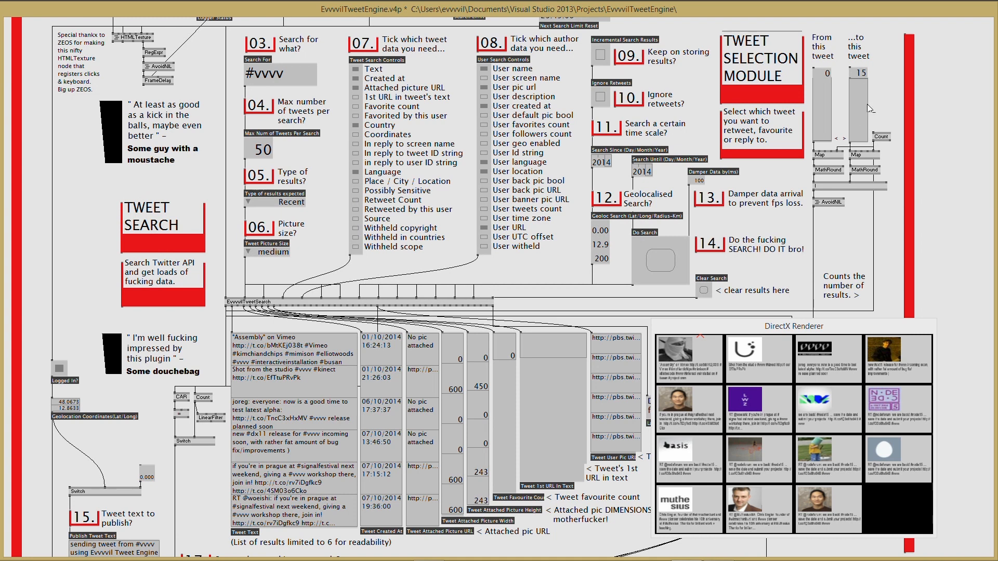
- Adjust the From and To tweet sliders so the selection spans tweet 0 to 12
{"action": "left_click_drag", "start_coordinate": [861, 78], "coordinate": [862, 100]}
{"action": "mouse_move", "coordinate": [822, 137]}
{"action": "left_mouse_down"}
{"action": "mouse_move", "coordinate": [822, 119]}
{"action": "mouse_move", "coordinate": [822, 132]}
{"action": "left_mouse_up"}
{"action": "left_click_drag", "start_coordinate": [860, 100], "coordinate": [860, 88]}
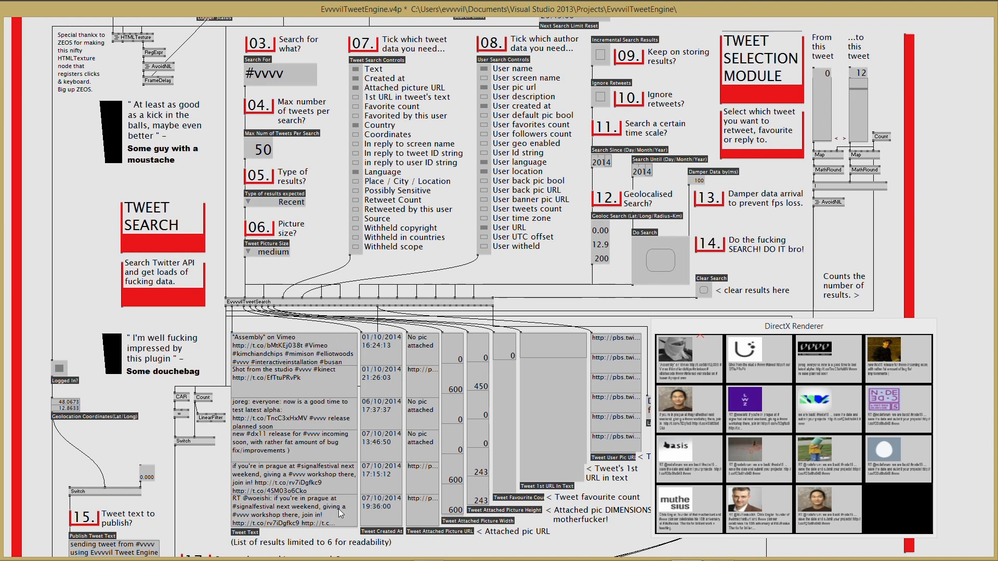
- Bring Tweet Action steps 15–20 into view and switch Randomize replies off
{"action": "scroll", "coordinate": [357, 451], "scroll_direction": "down", "scroll_amount": 4}
{"action": "scroll", "coordinate": [357, 452], "scroll_direction": "down", "scroll_amount": 8}
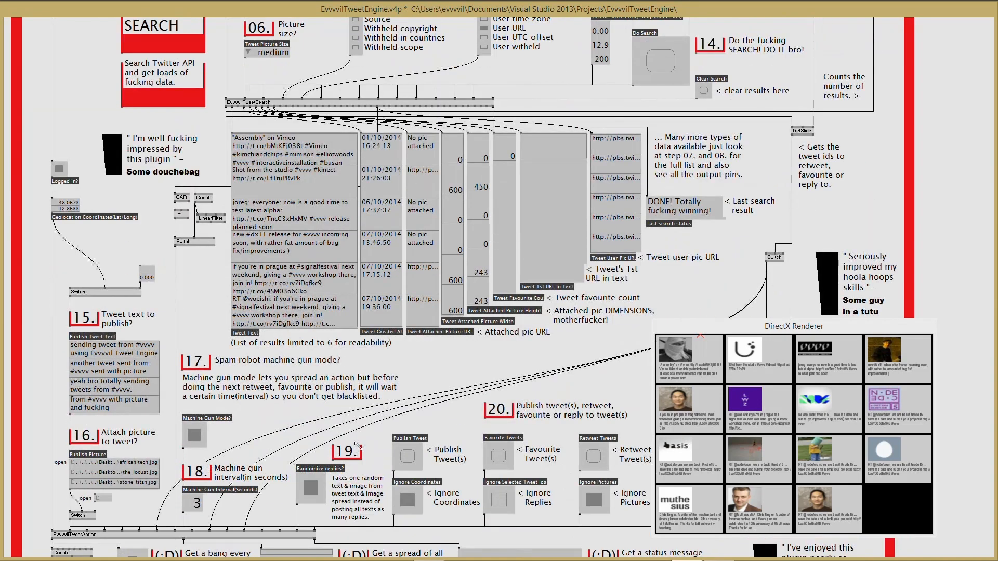
{"action": "scroll", "coordinate": [359, 450], "scroll_direction": "up", "scroll_amount": 1}
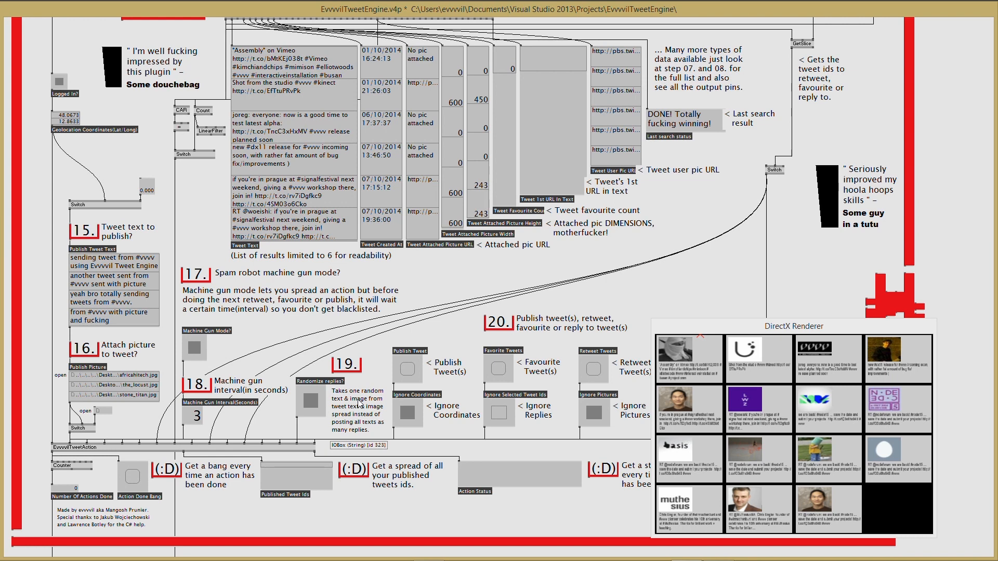
{"action": "left_click", "coordinate": [314, 405]}
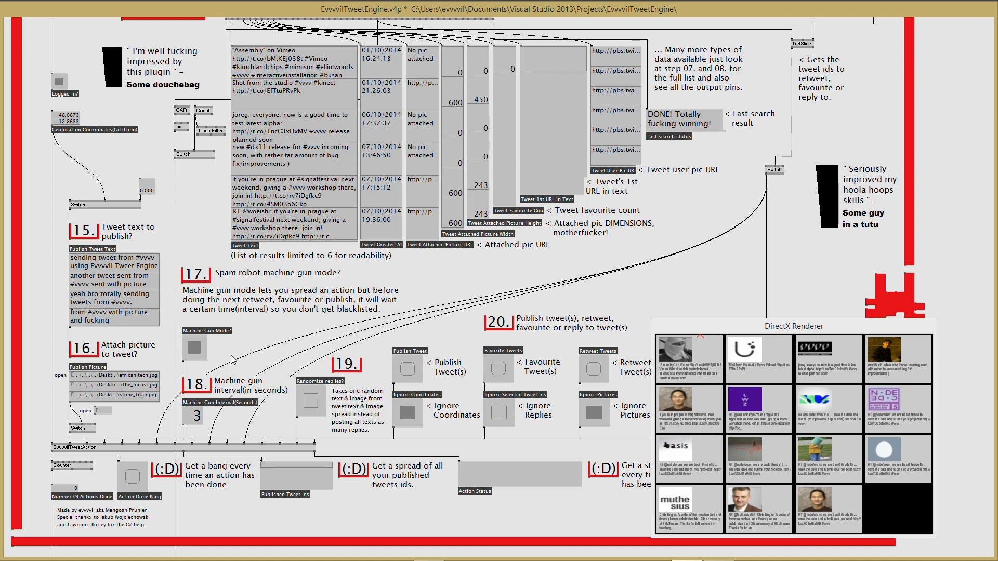
- Turn Randomize replies back on and switch Ignore Pictures off
{"action": "left_click", "coordinate": [313, 403]}
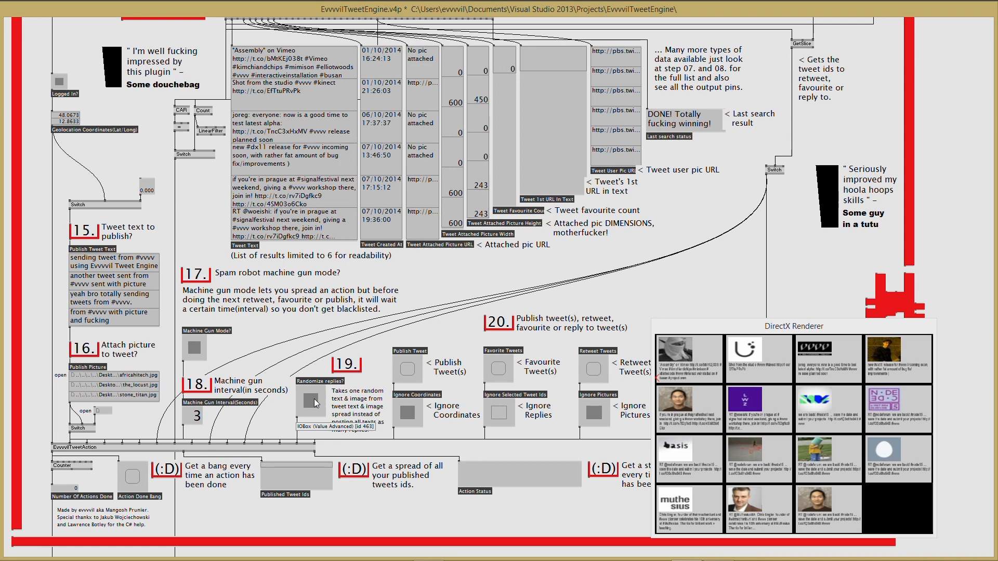
{"action": "left_click", "coordinate": [595, 418]}
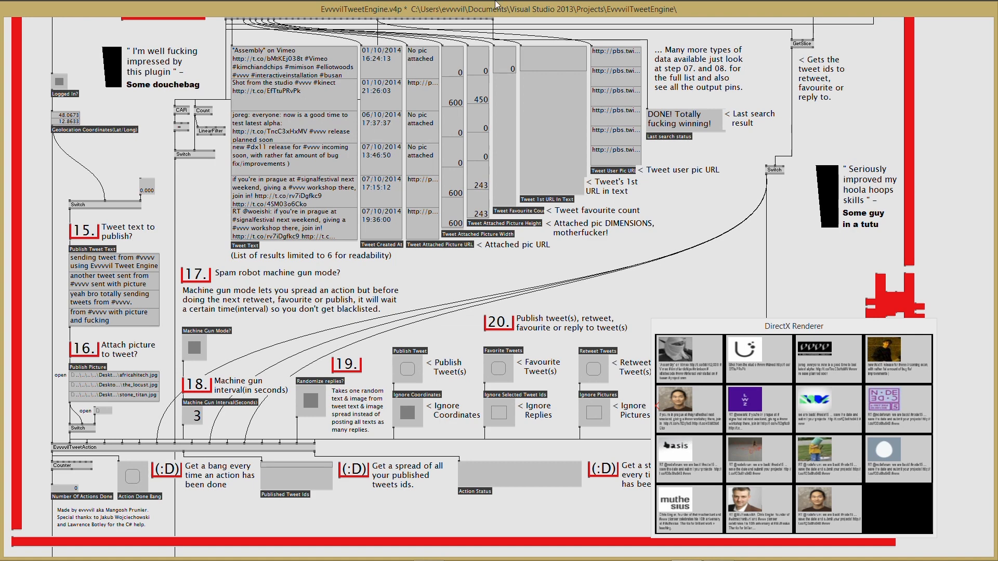
- Reveal the TTY Renderer console and publish the tweets as image replies
{"action": "left_click_drag", "start_coordinate": [670, 9], "coordinate": [573, 10]}
{"action": "left_click_drag", "start_coordinate": [930, 98], "coordinate": [938, 39]}
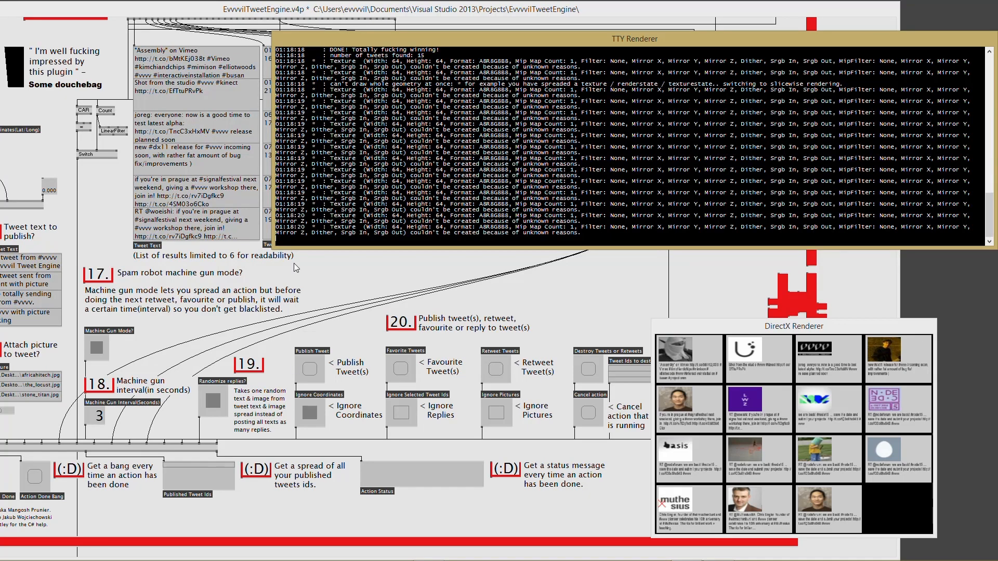
{"action": "right_click", "coordinate": [313, 375]}
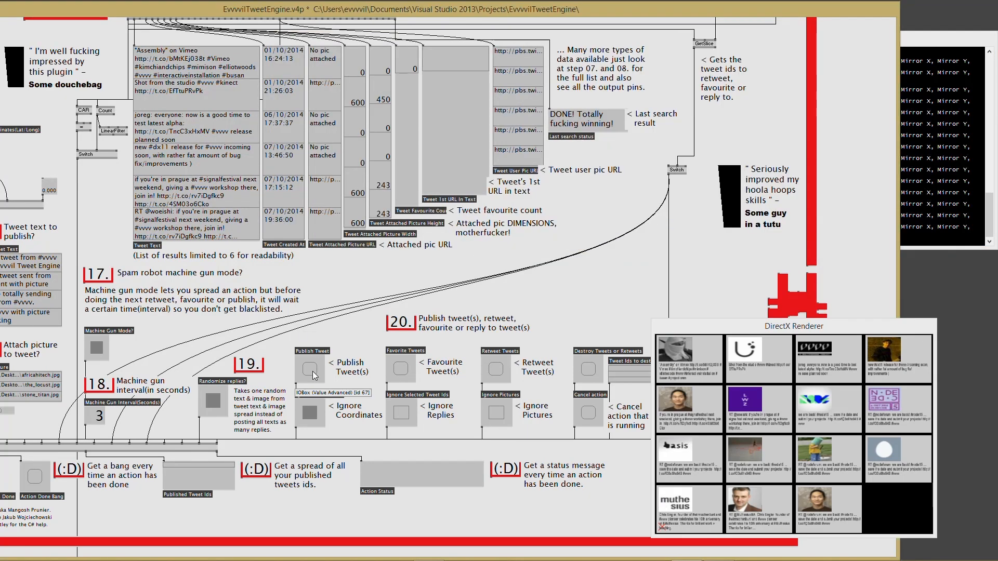
{"action": "left_click", "coordinate": [946, 36]}
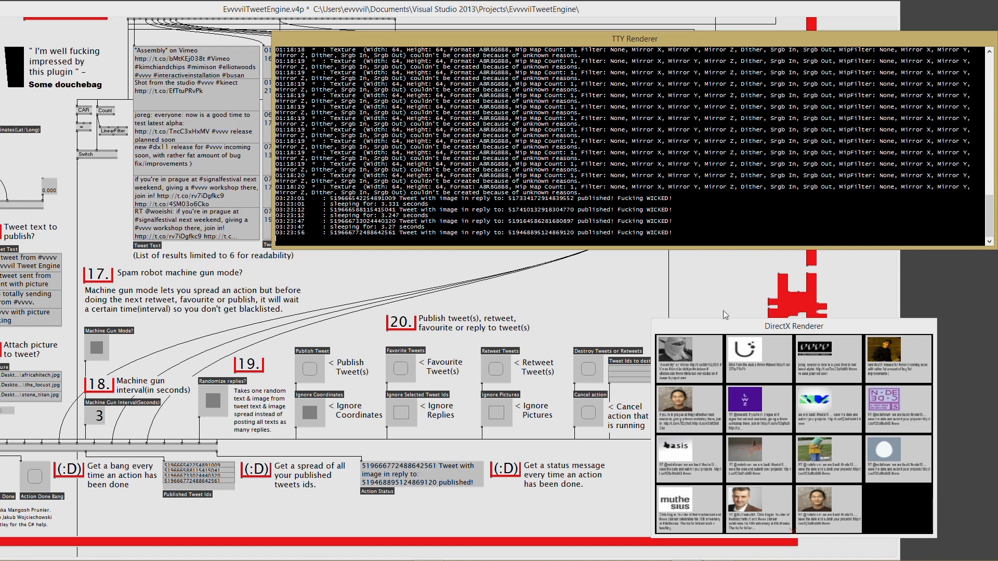
- Cancel the running publish action and bring the patch back to the front
{"action": "left_click", "coordinate": [584, 417]}
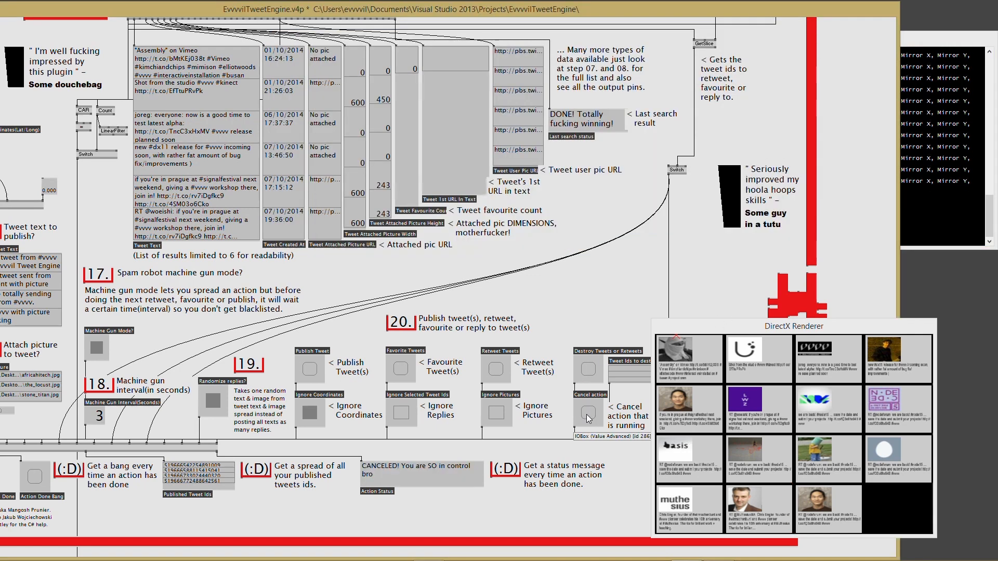
{"action": "left_click", "coordinate": [914, 198]}
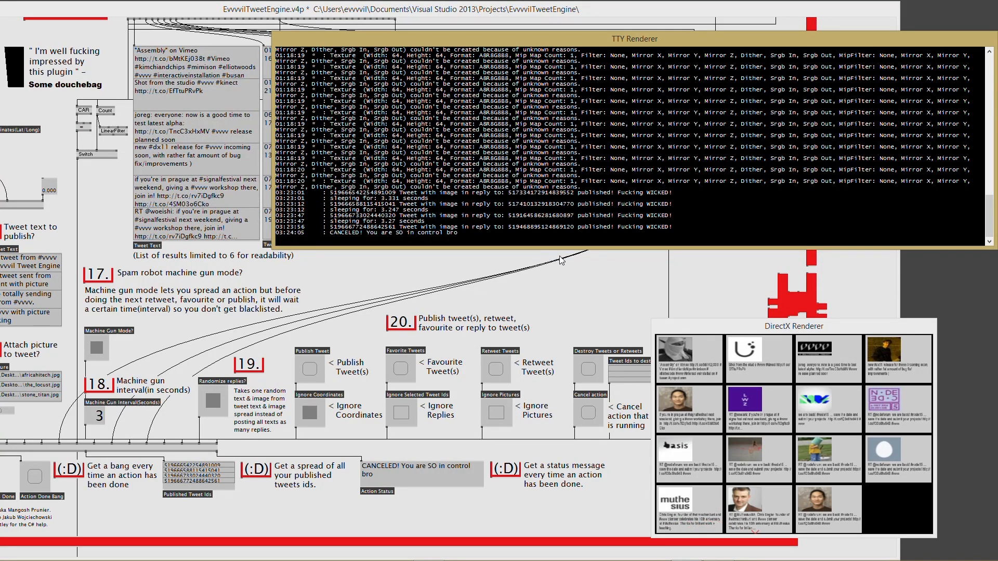
{"action": "left_click", "coordinate": [562, 291]}
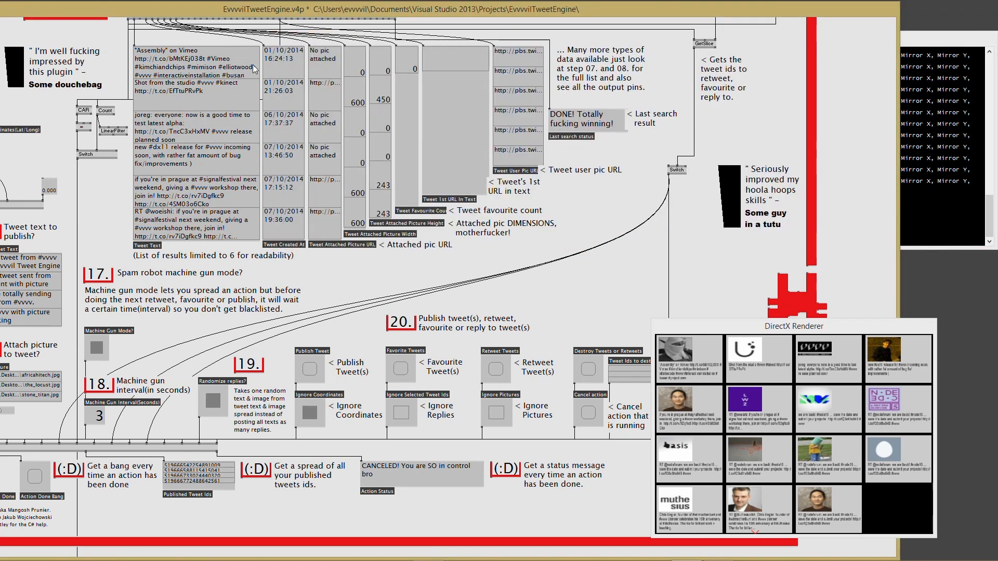
- Paste a new search term into the search field and rerun the tweet search
{"action": "left_click_drag", "start_coordinate": [154, 12], "coordinate": [245, 11]}
{"action": "scroll", "coordinate": [675, 277], "scroll_direction": "up", "scroll_amount": 6}
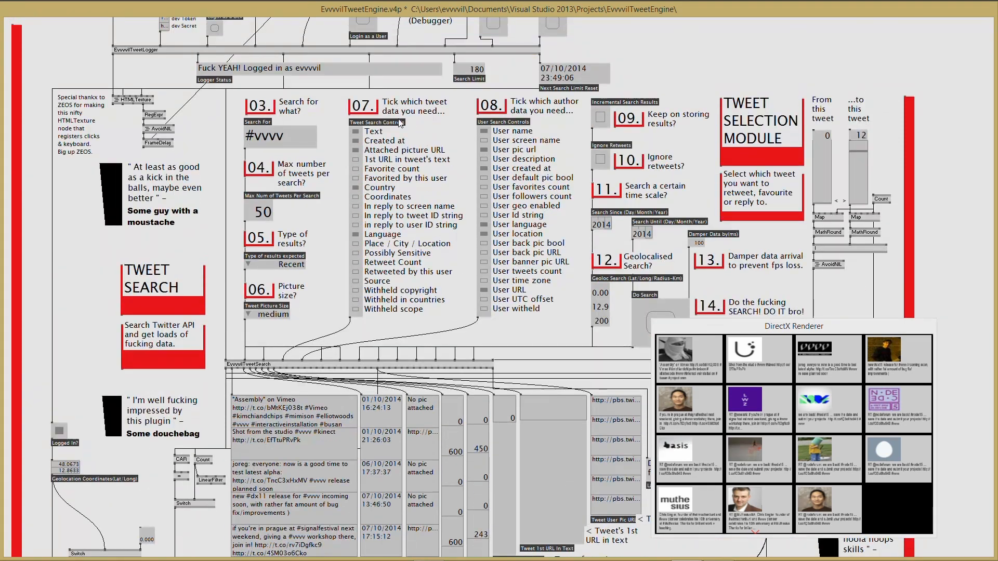
{"action": "double_click", "coordinate": [299, 137]}
{"action": "key", "text": "ctrl+v"}
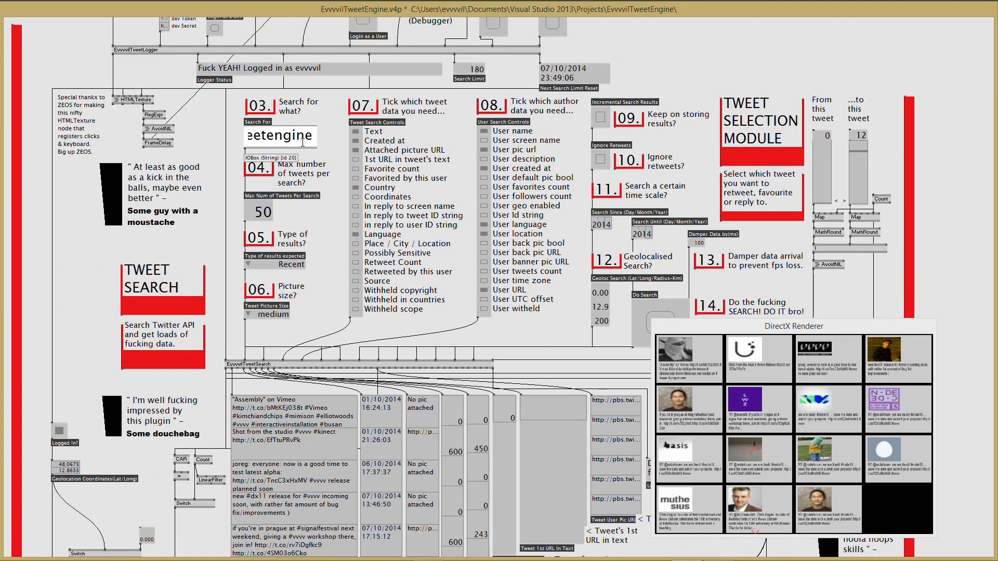
{"action": "key", "text": "Return"}
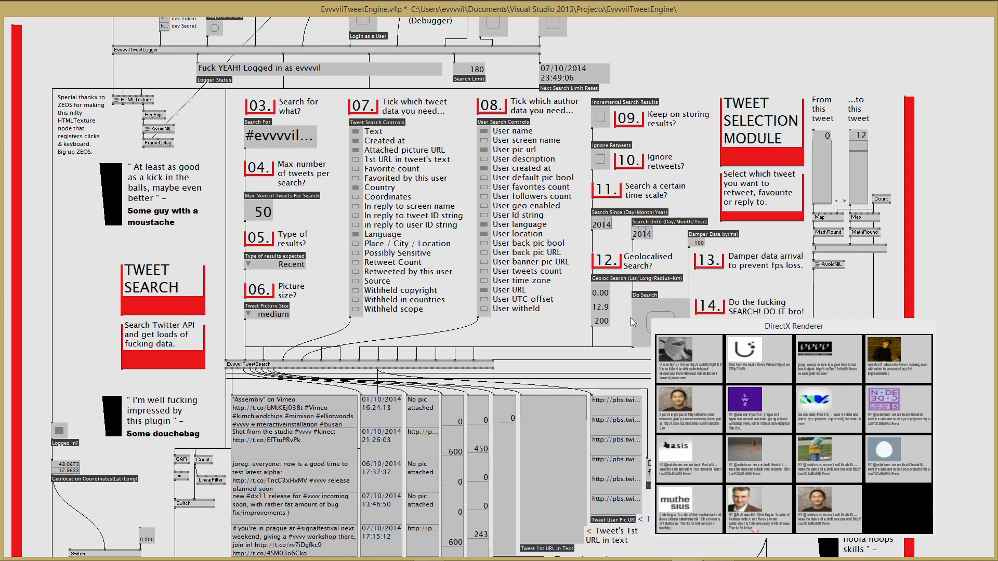
{"action": "scroll", "coordinate": [622, 326], "scroll_direction": "down", "scroll_amount": 2}
{"action": "left_click", "coordinate": [656, 267]}
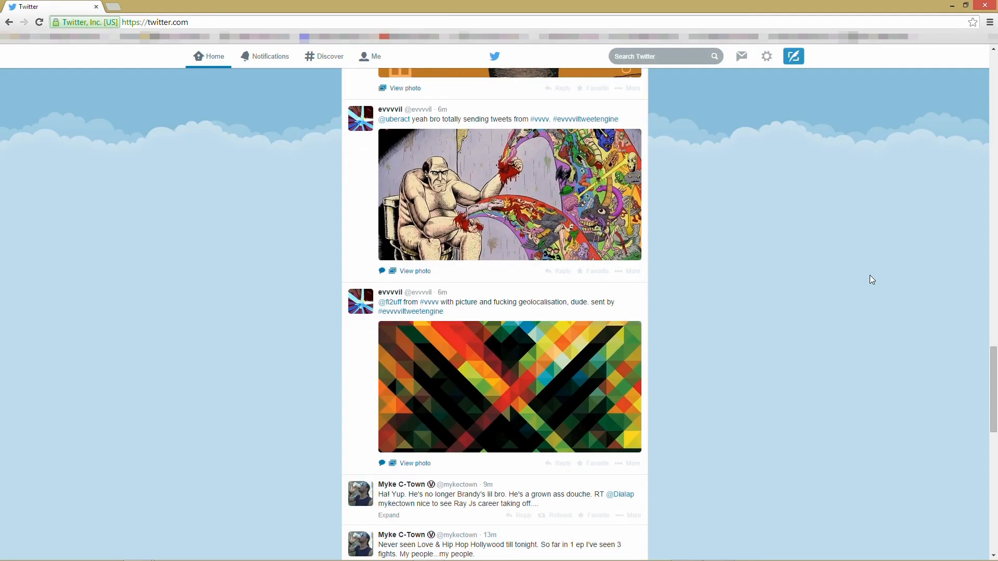
- Expand the evvvvil tweets' photos, including the orange picture and the reply to uberact
{"action": "scroll", "coordinate": [870, 276], "scroll_direction": "up", "scroll_amount": 6}
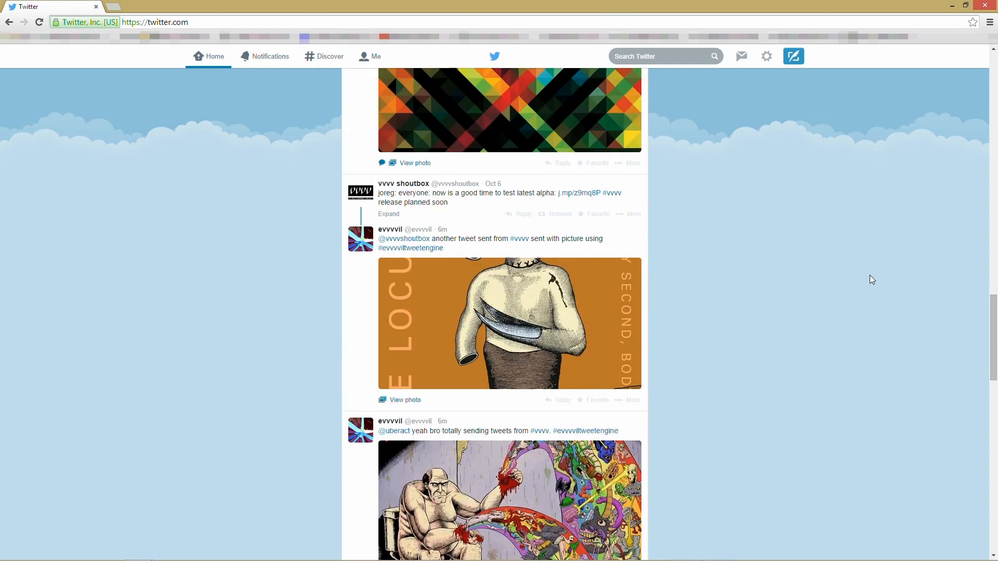
{"action": "scroll", "coordinate": [872, 280], "scroll_direction": "up", "scroll_amount": 2}
{"action": "left_click", "coordinate": [585, 207]}
{"action": "scroll", "coordinate": [706, 270], "scroll_direction": "down", "scroll_amount": 4}
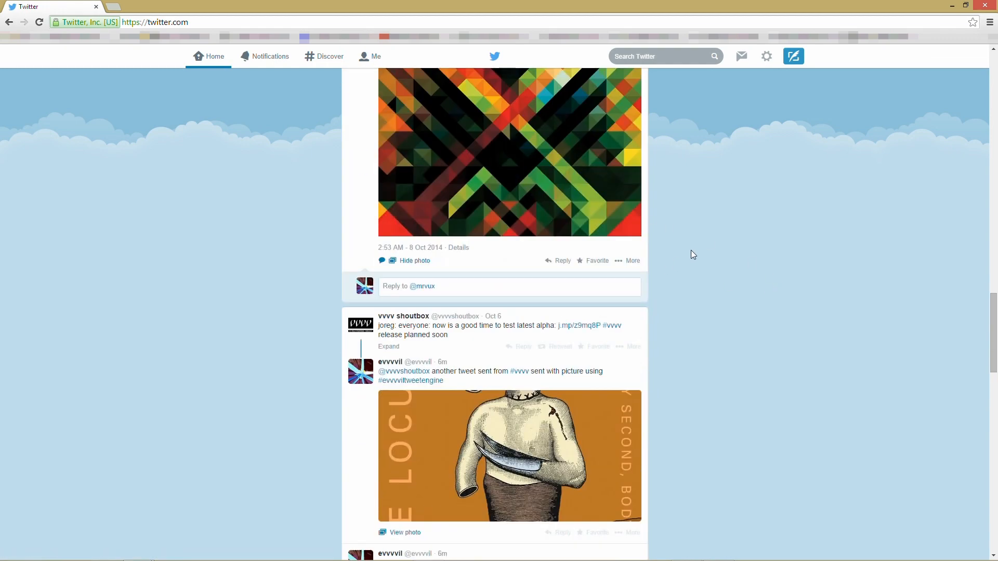
{"action": "scroll", "coordinate": [686, 255], "scroll_direction": "down", "scroll_amount": 5}
{"action": "left_click", "coordinate": [570, 210]}
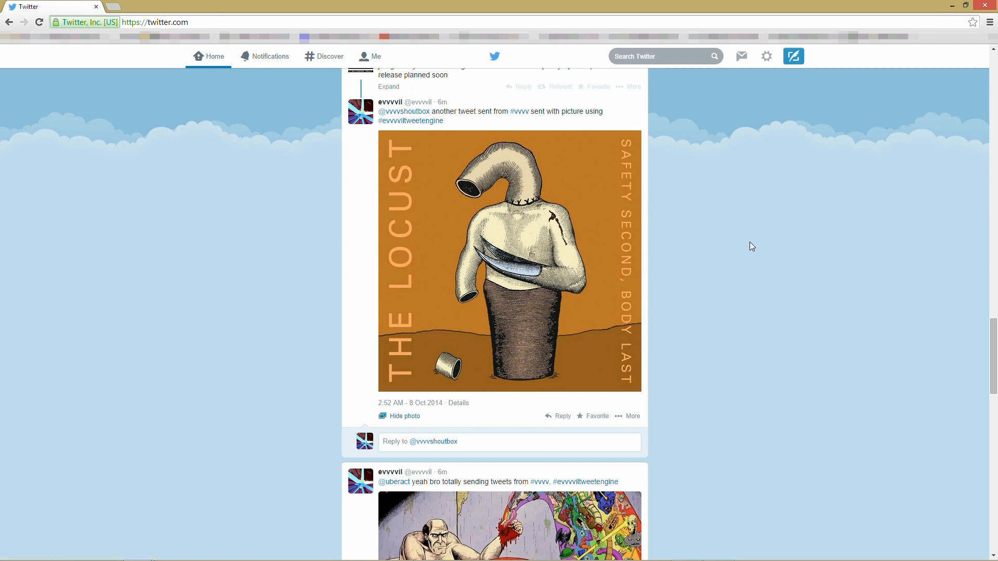
{"action": "scroll", "coordinate": [728, 239], "scroll_direction": "down", "scroll_amount": 5}
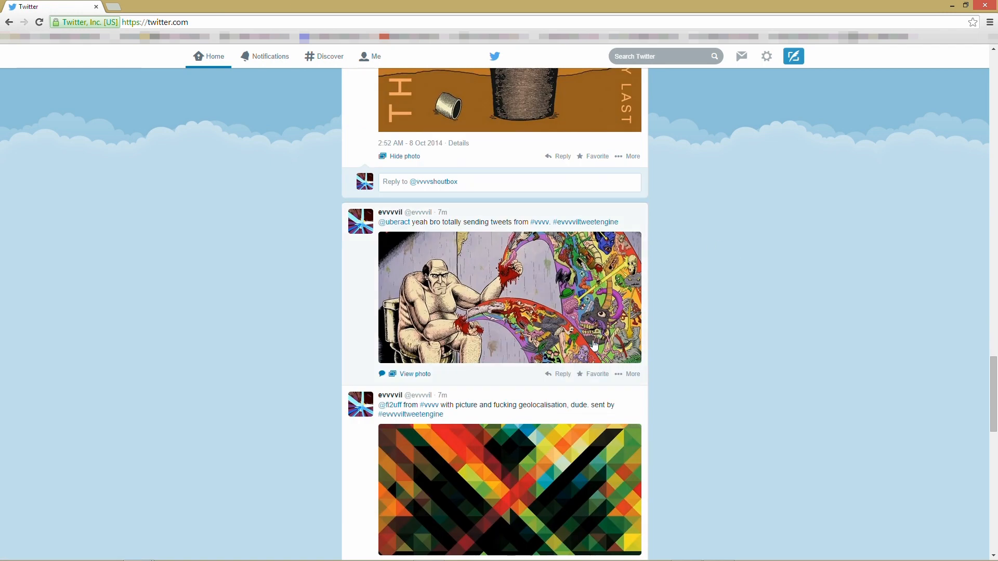
{"action": "left_click", "coordinate": [577, 305]}
{"action": "scroll", "coordinate": [728, 292], "scroll_direction": "down", "scroll_amount": 2}
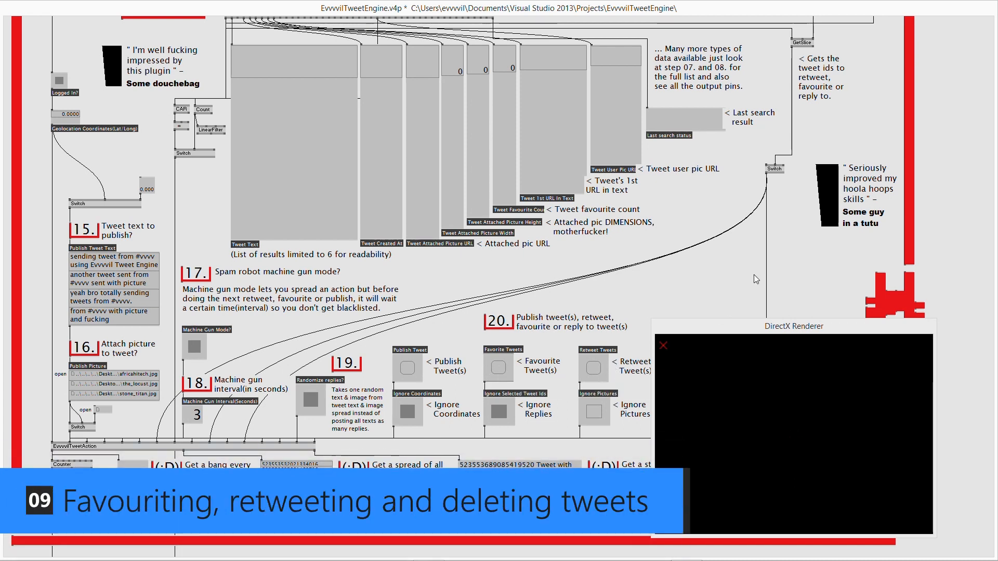
- Rerun the #vvvv search from the Tweet Search section's Do Search bang
{"action": "scroll", "coordinate": [729, 276], "scroll_direction": "up", "scroll_amount": 5}
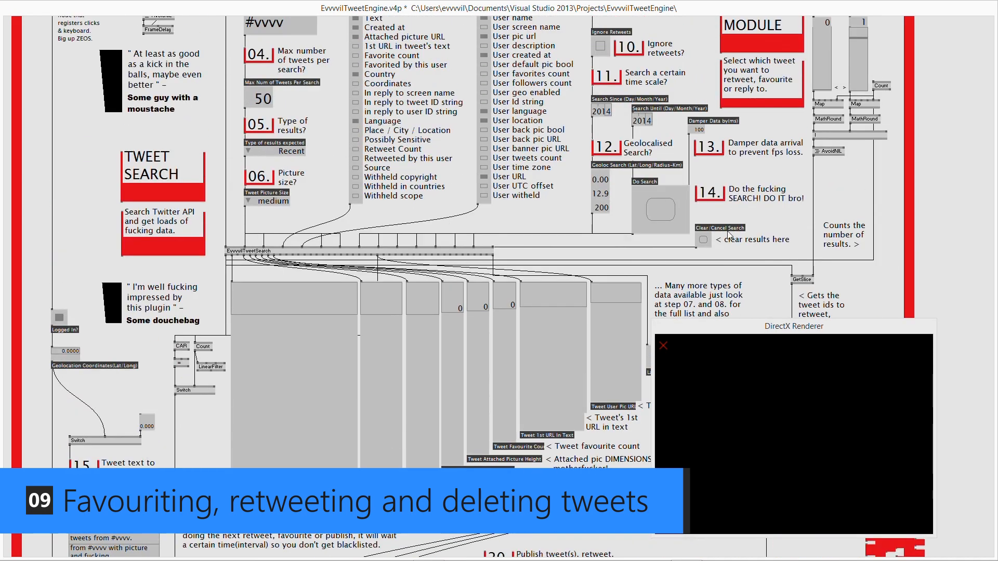
{"action": "left_click", "coordinate": [669, 210]}
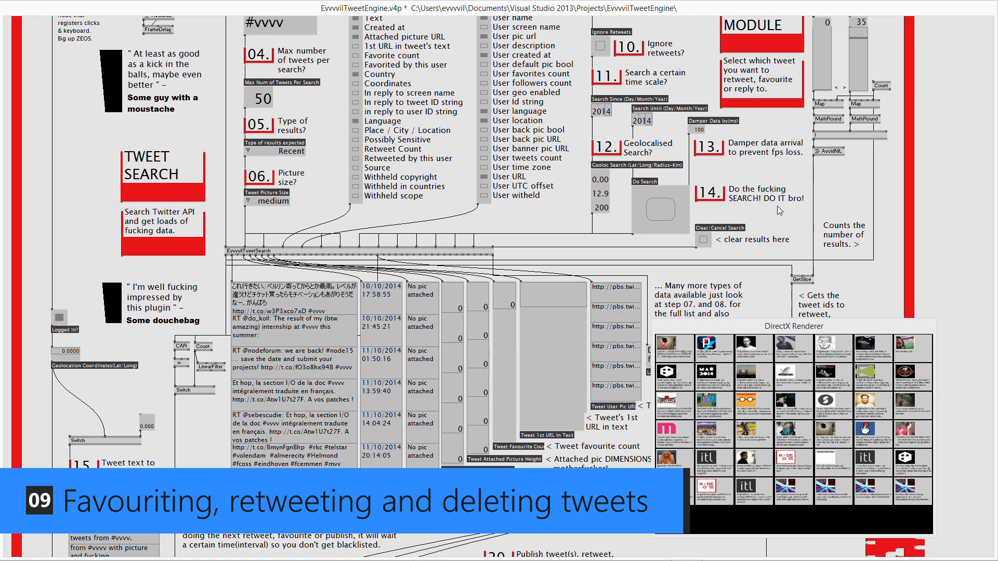
{"action": "scroll", "coordinate": [848, 227], "scroll_direction": "up", "scroll_amount": 2}
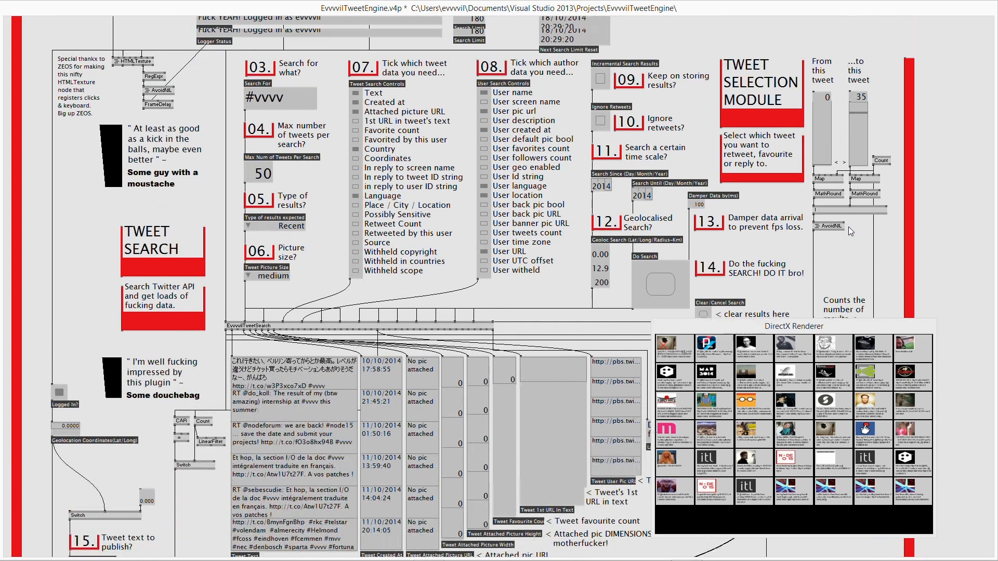
- Scroll to the Tweet Action section and start editing the '< Ignore Replies' comment label
{"action": "scroll", "coordinate": [848, 226], "scroll_direction": "up", "scroll_amount": 1}
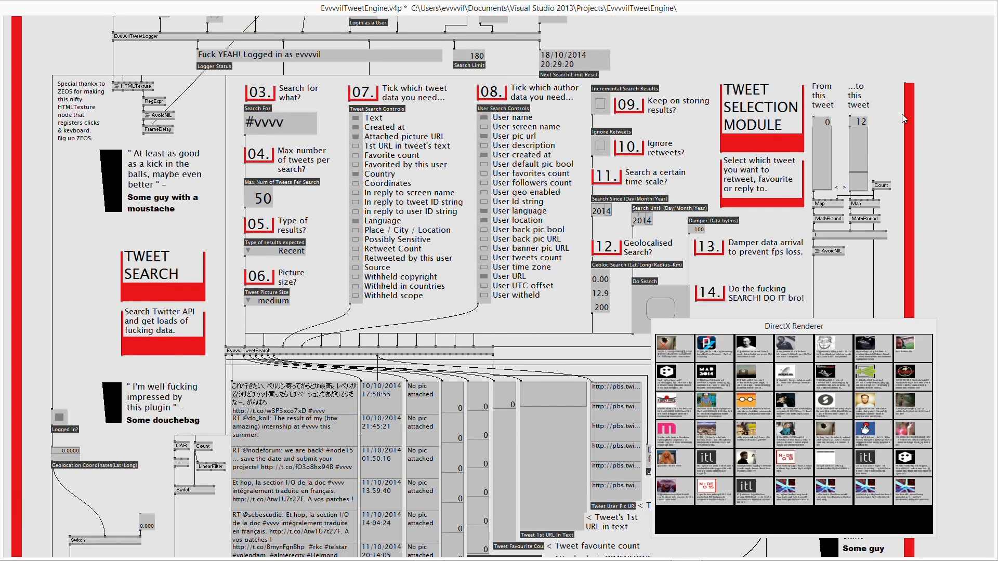
{"action": "scroll", "coordinate": [879, 130], "scroll_direction": "down", "scroll_amount": 15}
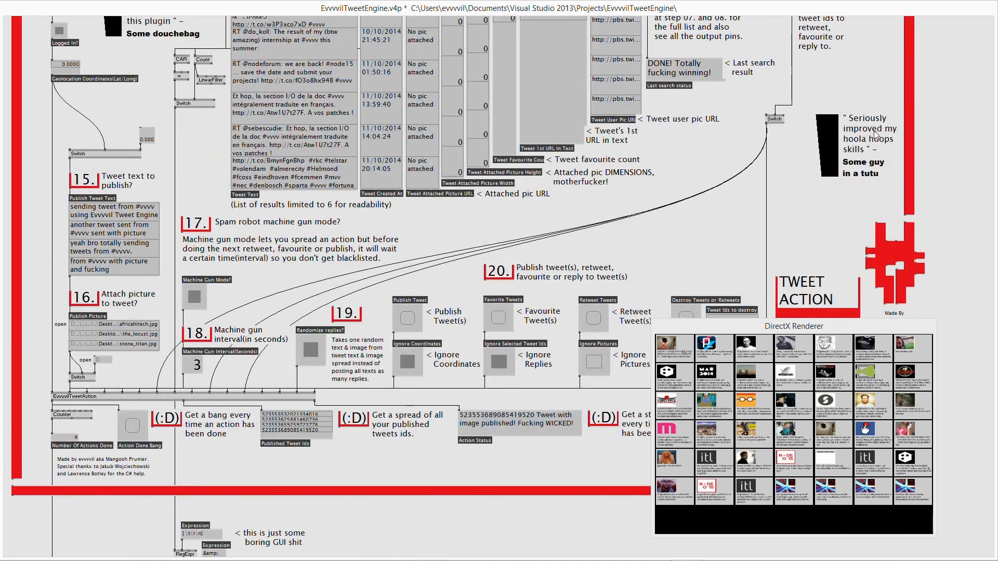
{"action": "scroll", "coordinate": [523, 396], "scroll_direction": "up", "scroll_amount": 1}
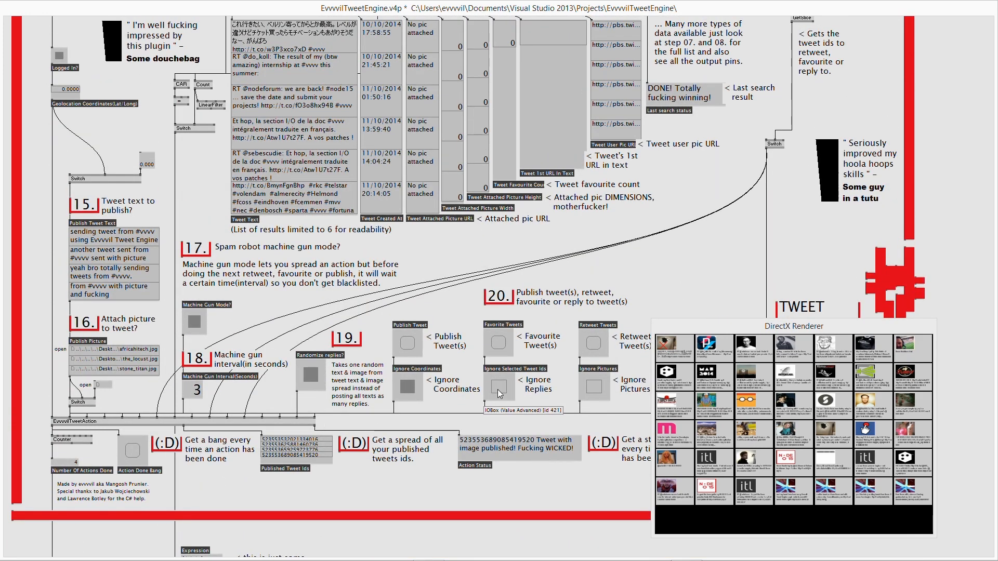
{"action": "double_click", "coordinate": [554, 388]}
- Change the comment from '< Ignore Replies' to '< Ignore Search Results'
{"action": "double_click", "coordinate": [560, 390]}
{"action": "type", "text": "Searc"}
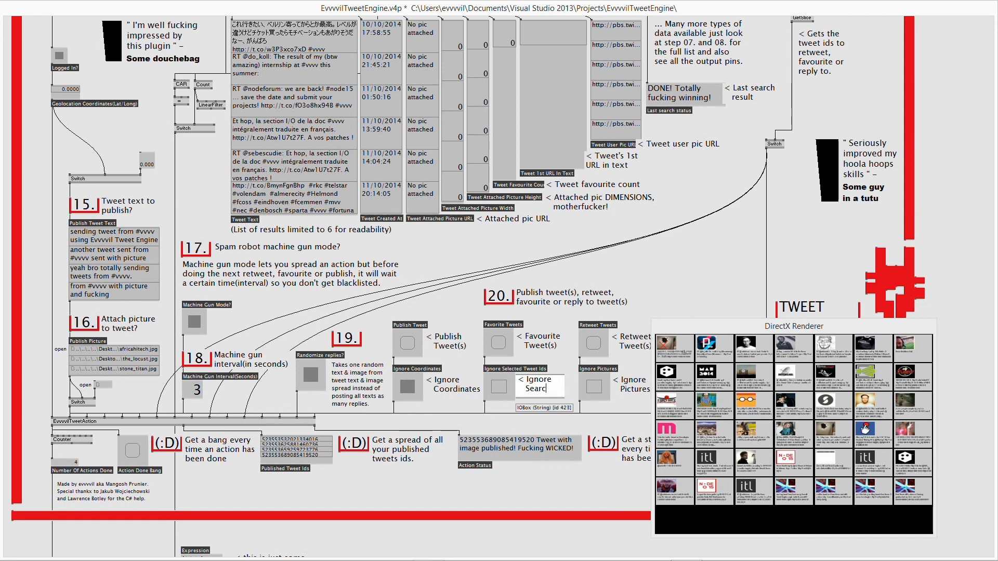
{"action": "type", "text": "h"}
{"action": "key", "text": "Return"}
{"action": "type", "text": "Results"}
{"action": "key", "text": "Return"}
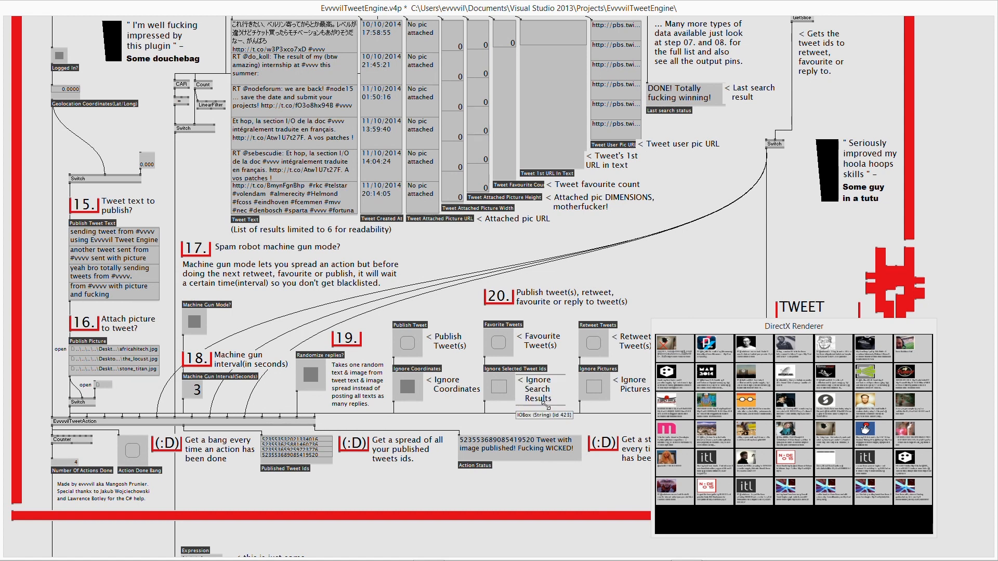
- Turn Ignore Selected Tweet Ids on and favourite tweets, then turn it off and favourite again
{"action": "left_click", "coordinate": [498, 390]}
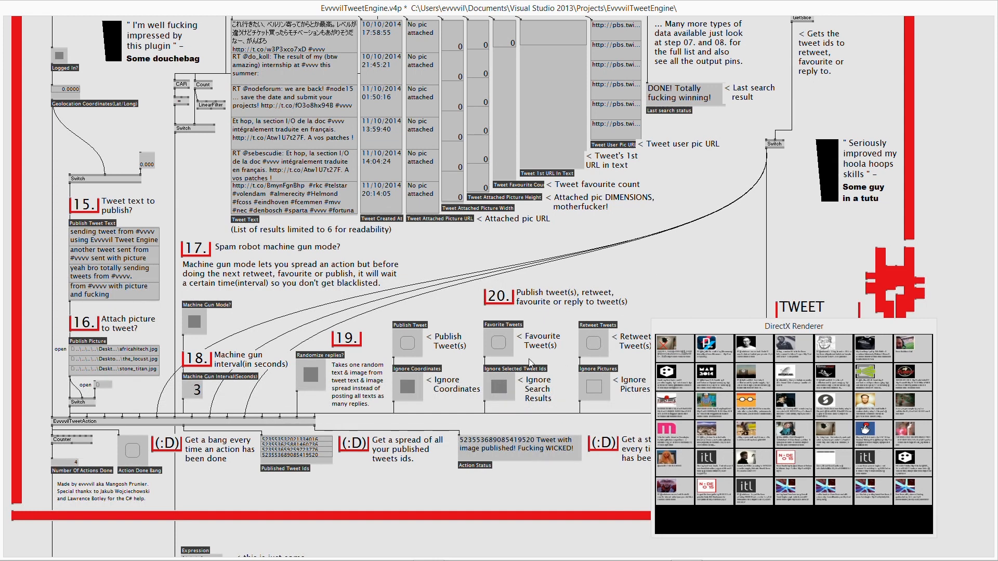
{"action": "left_click", "coordinate": [498, 342]}
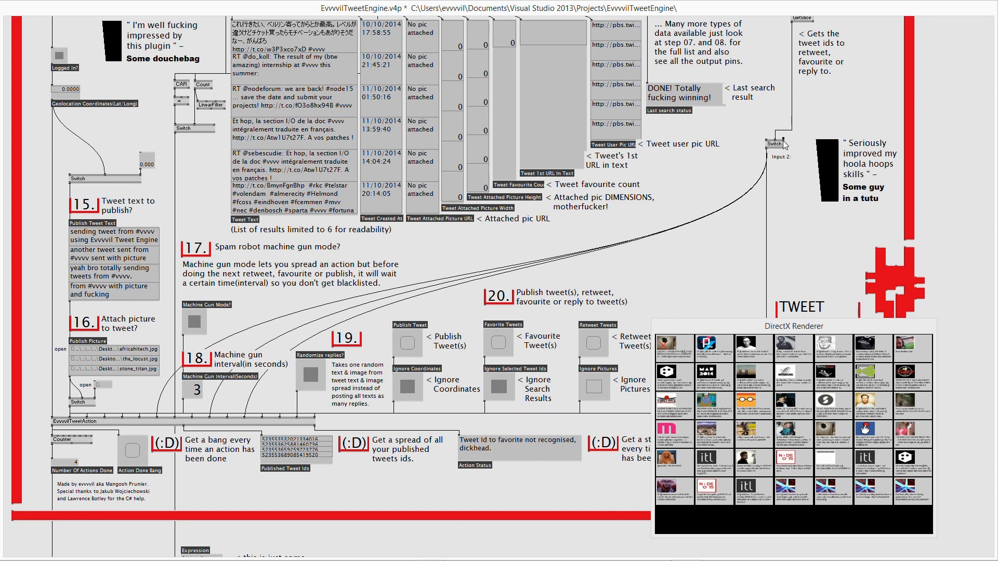
{"action": "left_click", "coordinate": [500, 387]}
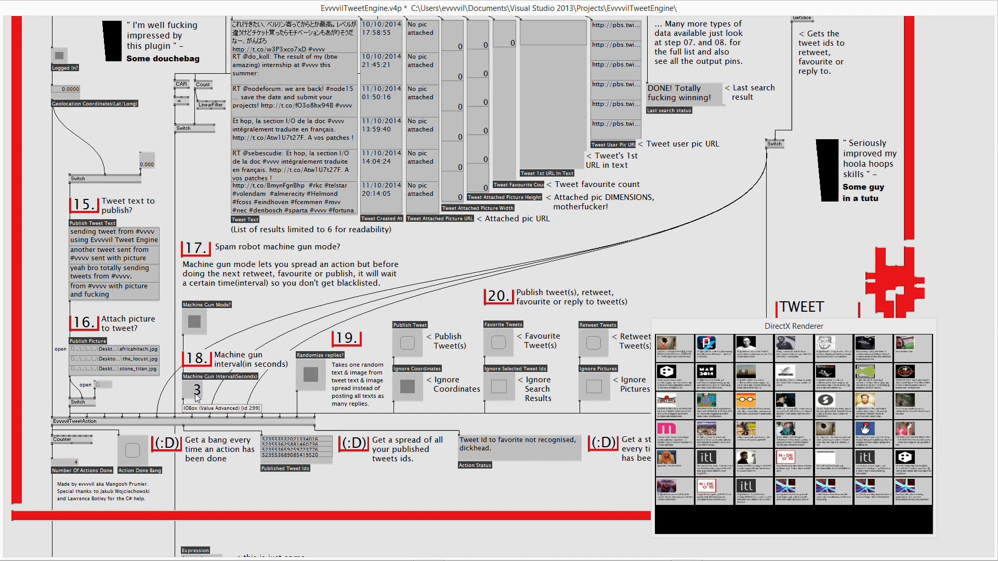
{"action": "left_click", "coordinate": [499, 344]}
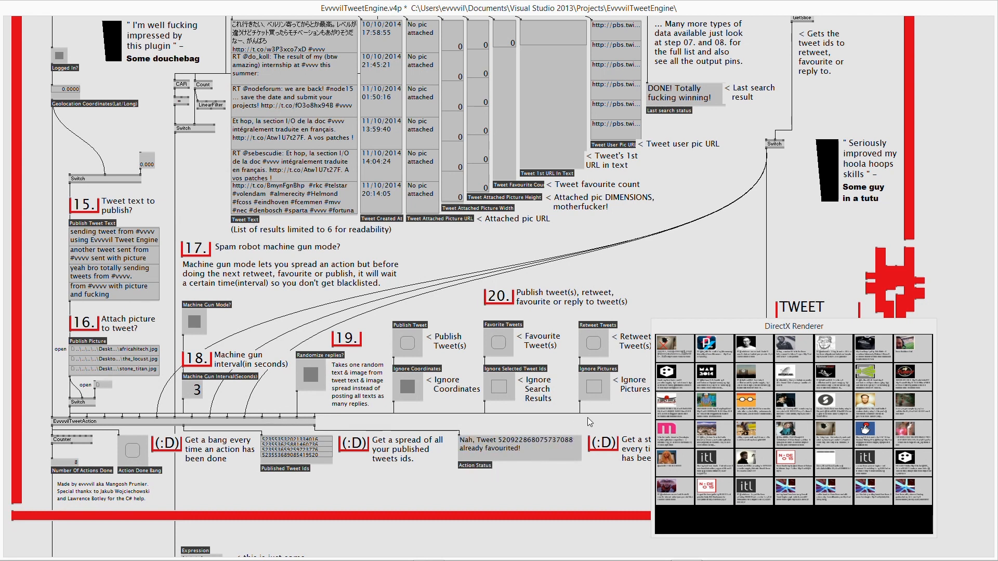
- Move the DirectX Renderer aside, cancel the running tweet action, then reposition the renderer
{"action": "left_click_drag", "start_coordinate": [697, 331], "coordinate": [766, 332]}
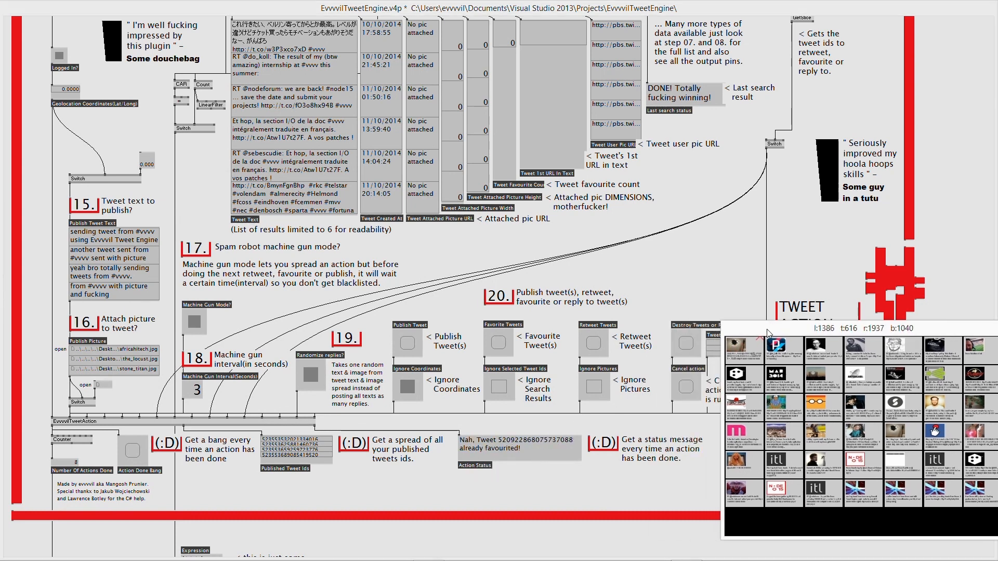
{"action": "left_click", "coordinate": [684, 390]}
{"action": "left_click_drag", "start_coordinate": [764, 330], "coordinate": [721, 443]}
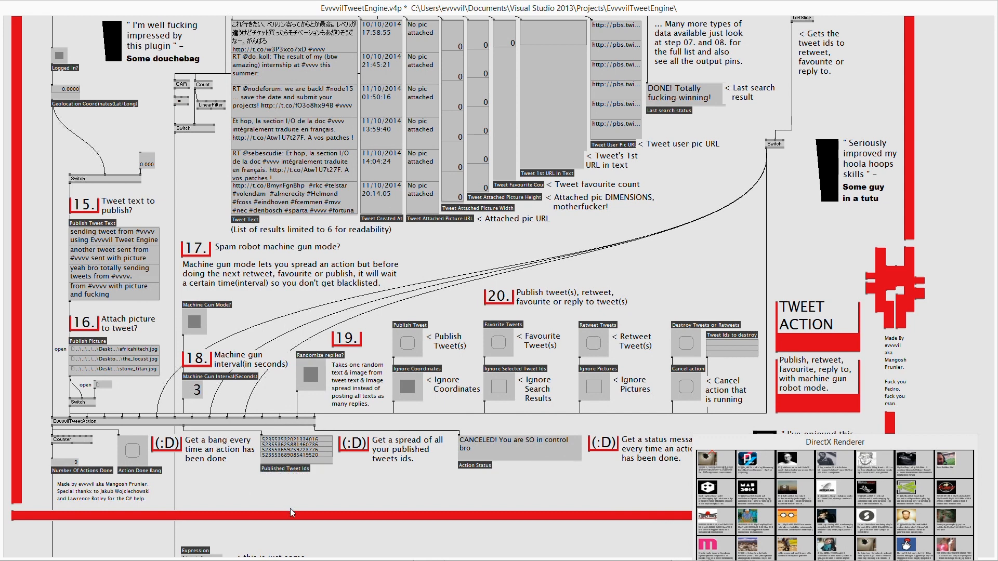
- Create a FrameDelay node from the node browser ('framed') and place it under Published Tweet Ids
{"action": "double_click", "coordinate": [282, 493]}
{"action": "type", "text": "framede"}
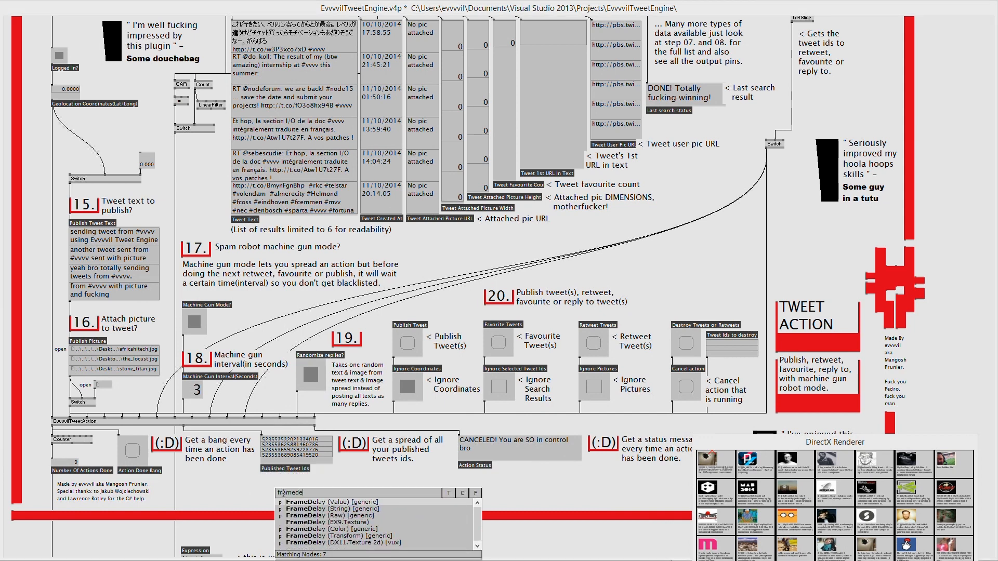
{"action": "key", "text": "Return"}
{"action": "double_click", "coordinate": [282, 492]}
{"action": "left_click", "coordinate": [306, 512]}
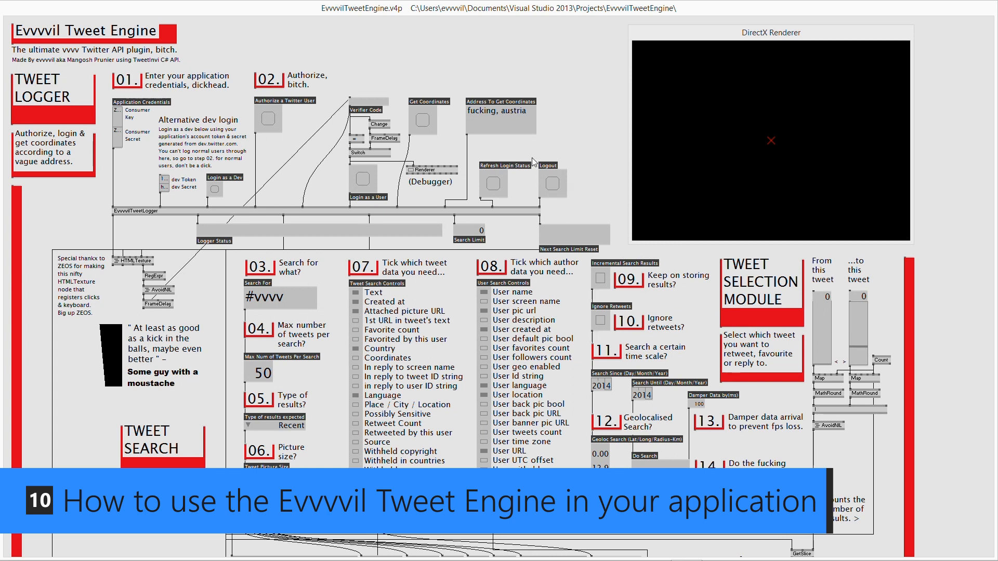
- Run the #vvvv tweet search again and scroll down to the GUI rendering nodes
{"action": "left_click", "coordinate": [675, 482]}
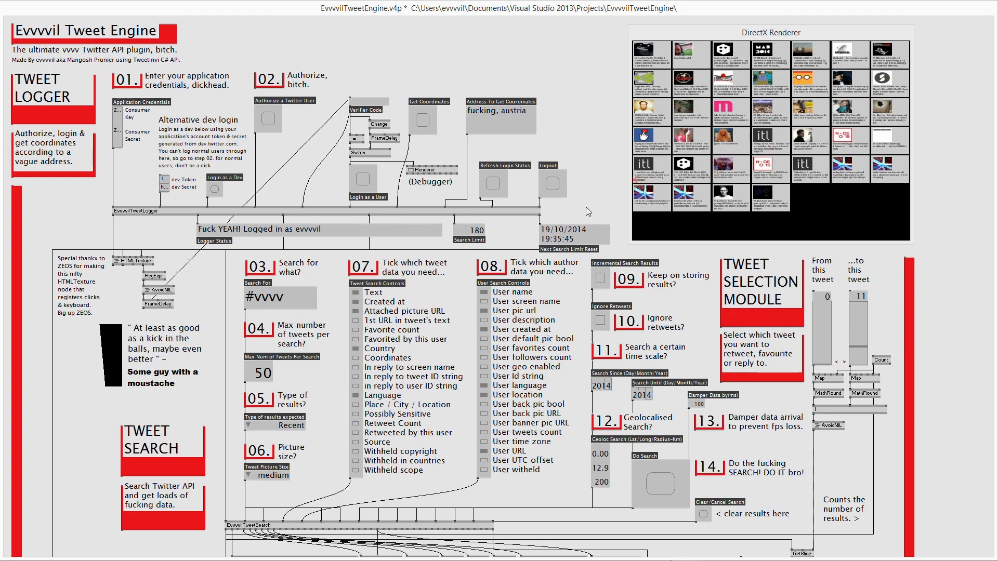
{"action": "scroll", "coordinate": [585, 207], "scroll_direction": "down", "scroll_amount": 15}
{"action": "scroll", "coordinate": [586, 207], "scroll_direction": "down", "scroll_amount": 7}
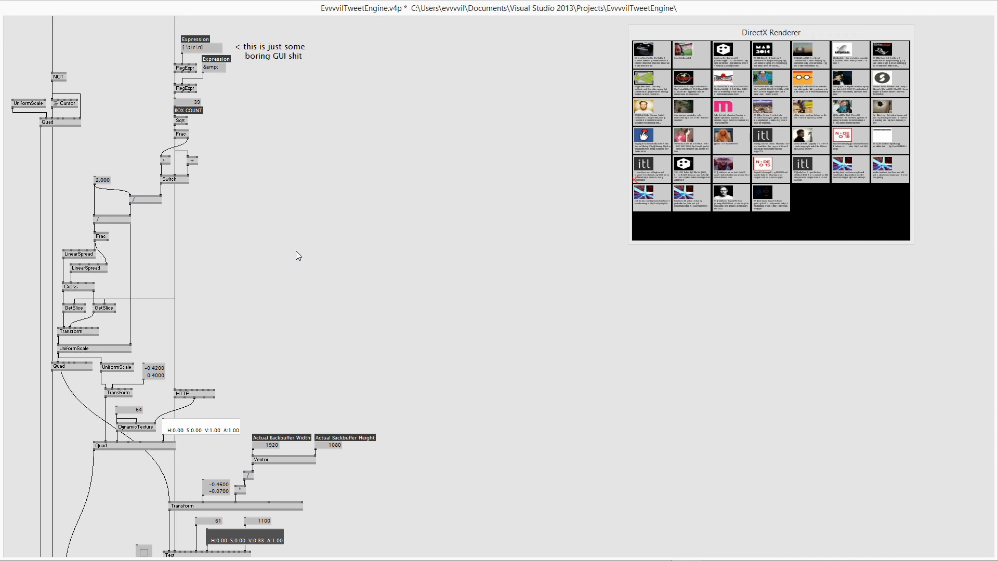
- Create the new empty patch 1.v4p and browse to the EvvvvilTweetEngine folder to load a patch into it
{"action": "scroll", "coordinate": [341, 230], "scroll_direction": "up", "scroll_amount": 2}
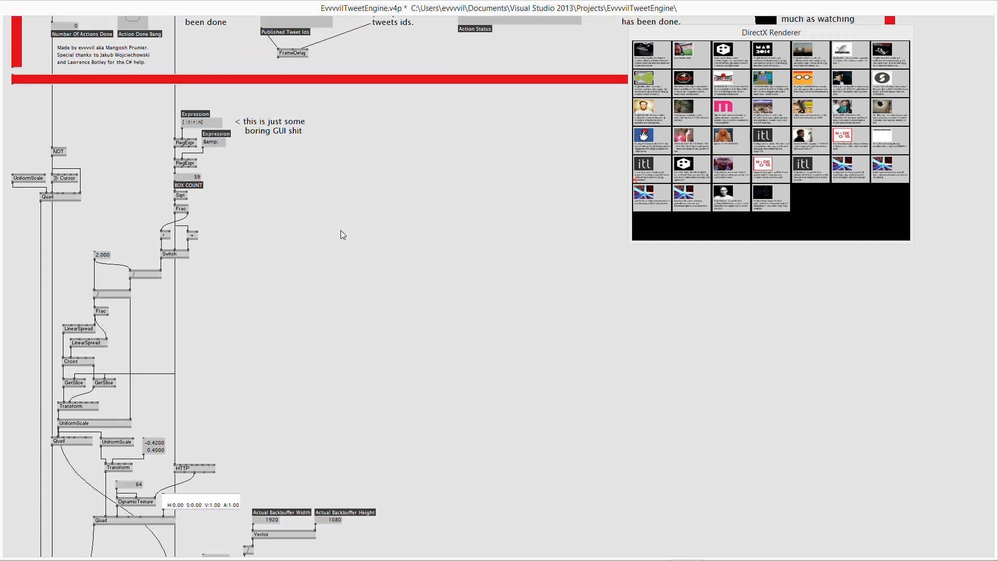
{"action": "scroll", "coordinate": [342, 236], "scroll_direction": "up", "scroll_amount": 5}
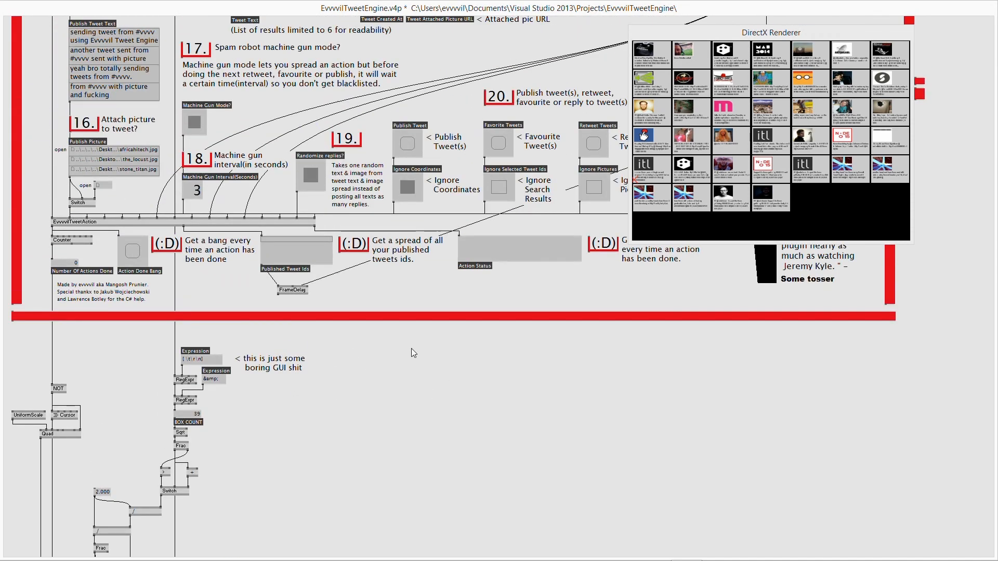
{"action": "scroll", "coordinate": [372, 351], "scroll_direction": "down", "scroll_amount": 1}
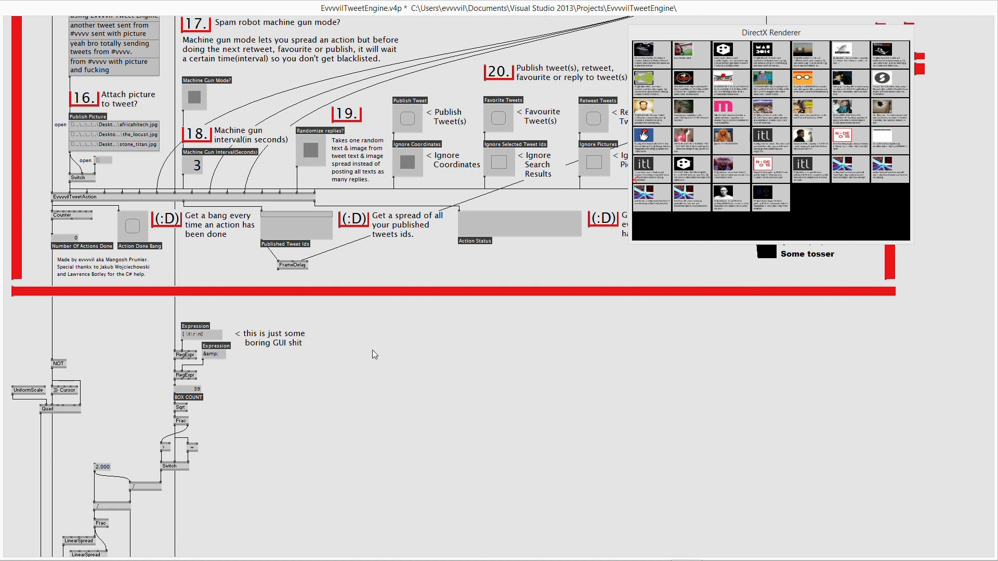
{"action": "middle_click", "coordinate": [372, 350]}
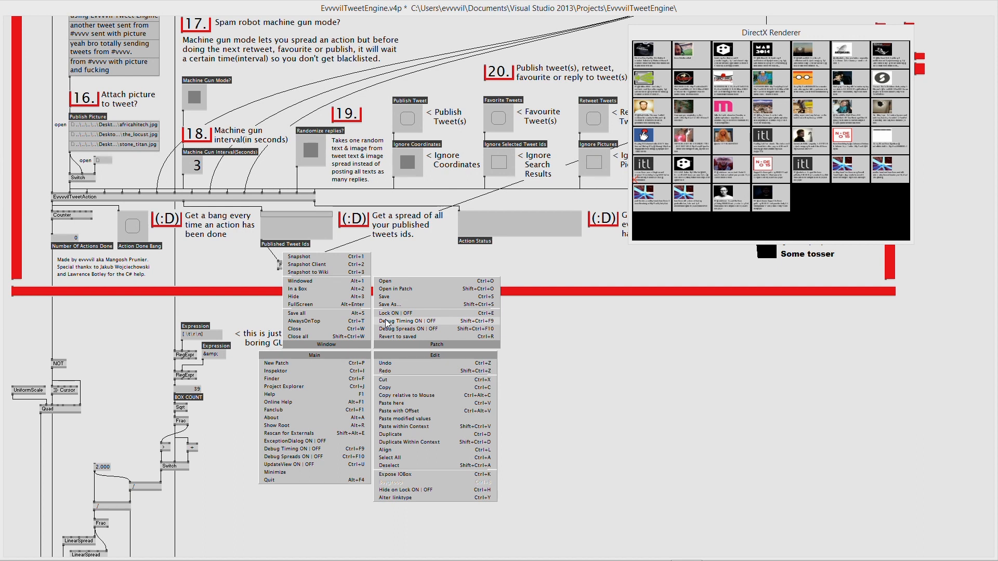
{"action": "left_click", "coordinate": [310, 363]}
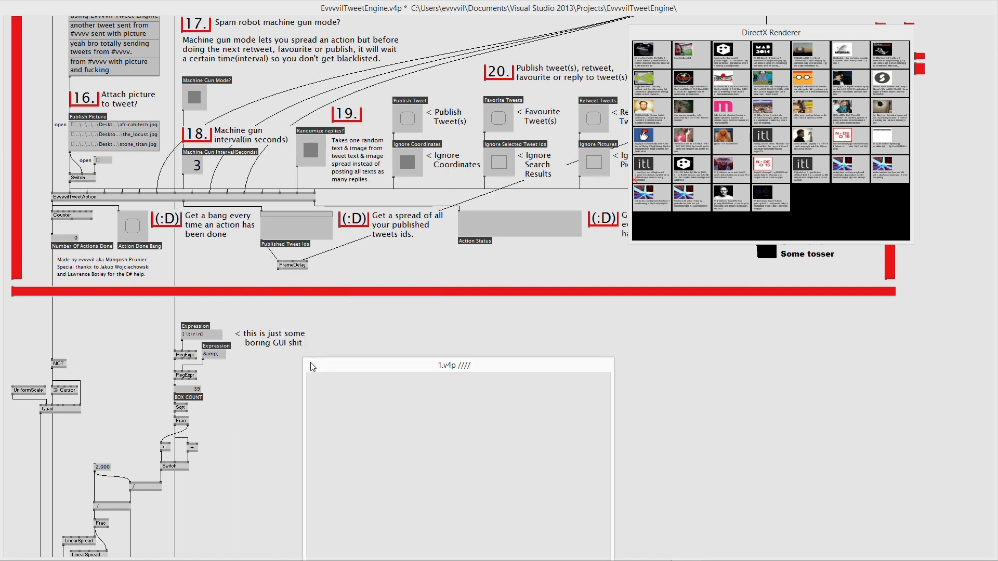
{"action": "middle_click", "coordinate": [434, 429]}
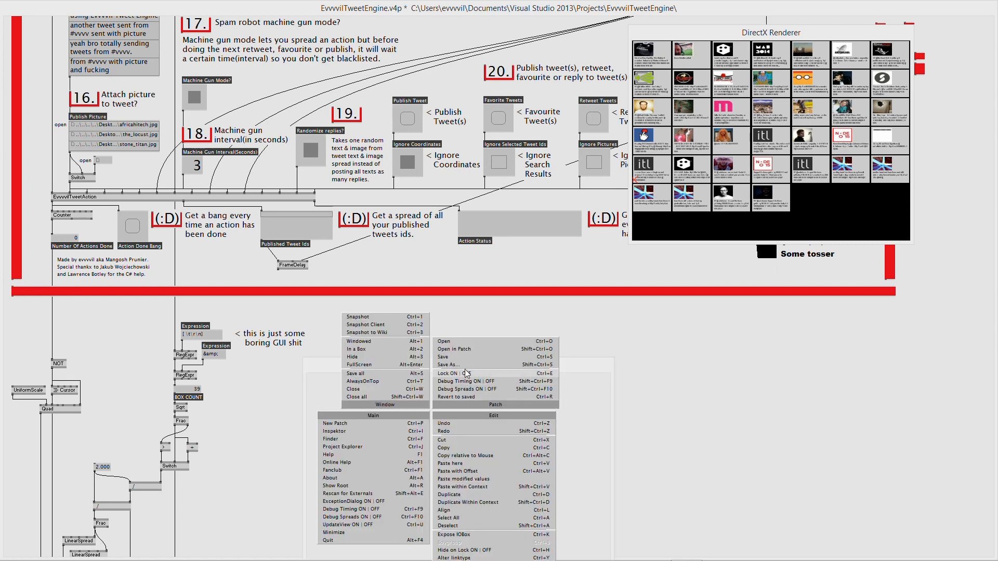
{"action": "left_click", "coordinate": [462, 349]}
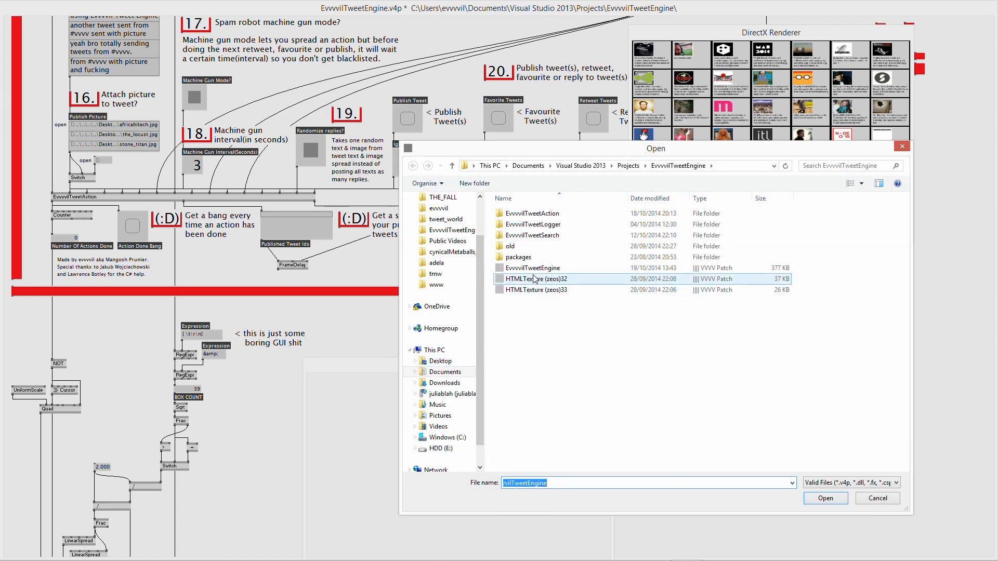
- Load EvvvvilTweetEngine.v4p into 1.v4p and move the engine patch window aside
{"action": "left_click", "coordinate": [532, 270]}
{"action": "double_click", "coordinate": [533, 272]}
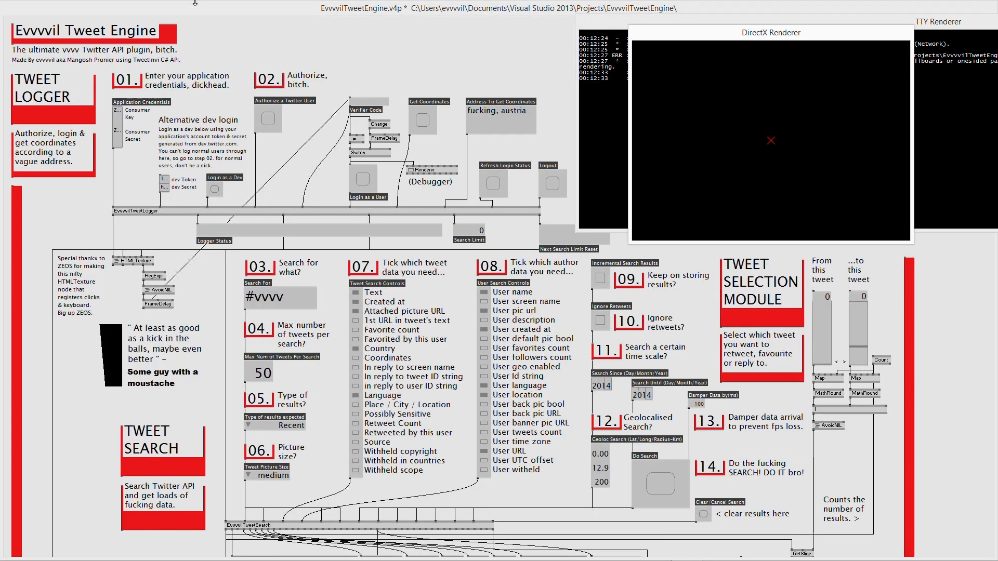
{"action": "left_click", "coordinate": [730, 7]}
{"action": "left_click_drag", "start_coordinate": [733, 10], "coordinate": [188, 36]}
- Shift the EvvvvilTweetEngine node left, close its subpatch, and maximise 1.v4p
{"action": "left_click", "coordinate": [510, 366]}
{"action": "left_click_drag", "start_coordinate": [510, 366], "coordinate": [699, 288]}
{"action": "left_click_drag", "start_coordinate": [672, 344], "coordinate": [604, 340]}
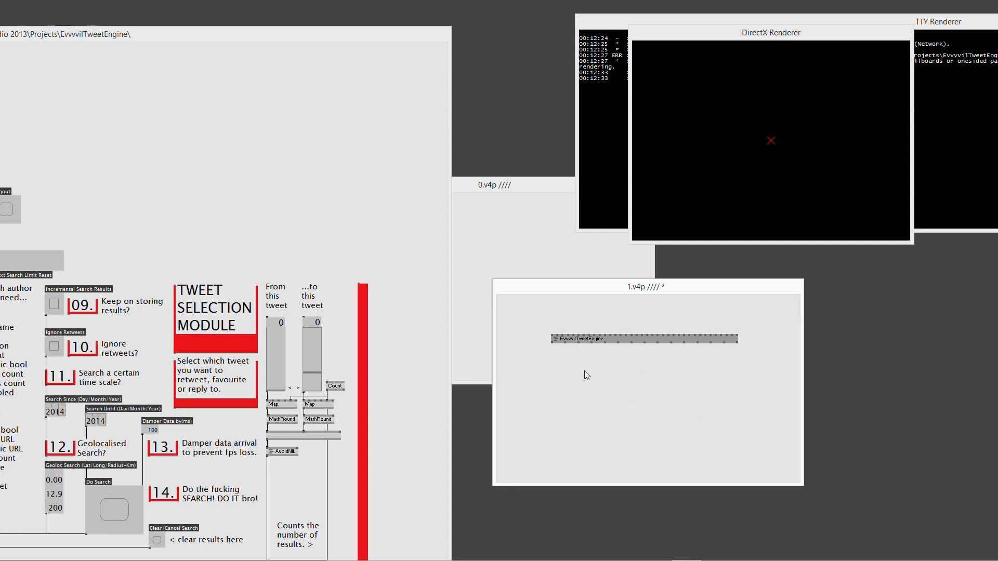
{"action": "right_click", "coordinate": [593, 344]}
{"action": "double_click", "coordinate": [602, 287]}
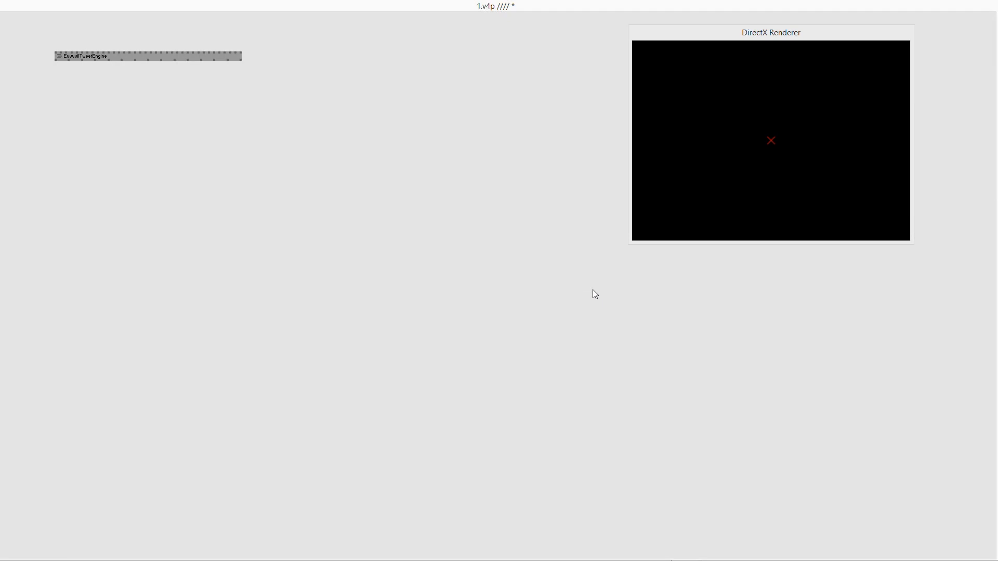
- Start Save As from the main menu, dismissing the save prompt for the engine patch
{"action": "middle_click", "coordinate": [313, 200]}
{"action": "left_click", "coordinate": [333, 153]}
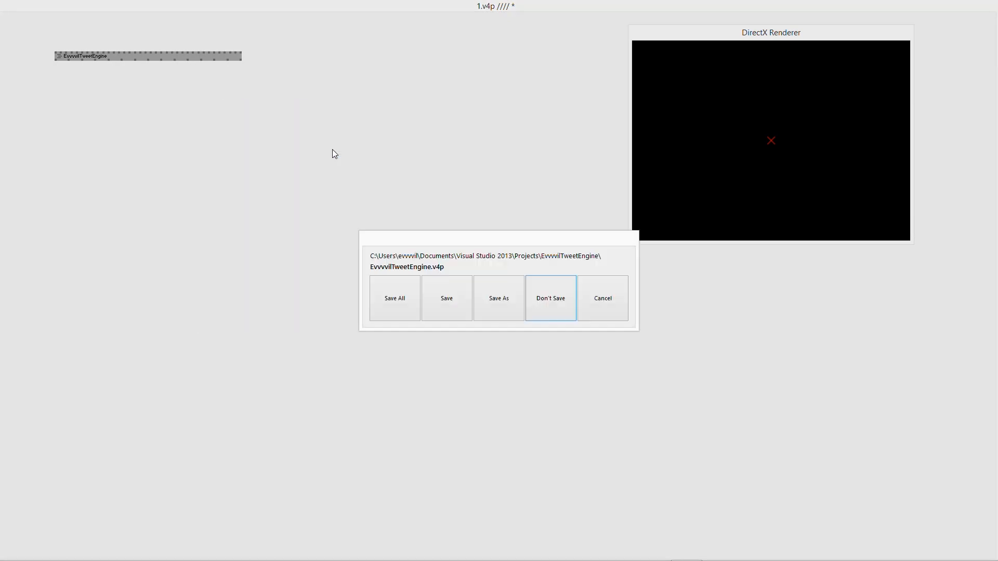
{"action": "left_click", "coordinate": [495, 301]}
{"action": "left_click", "coordinate": [830, 499]}
{"action": "left_click", "coordinate": [494, 306]}
{"action": "scroll", "coordinate": [458, 265], "scroll_direction": "up", "scroll_amount": 2}
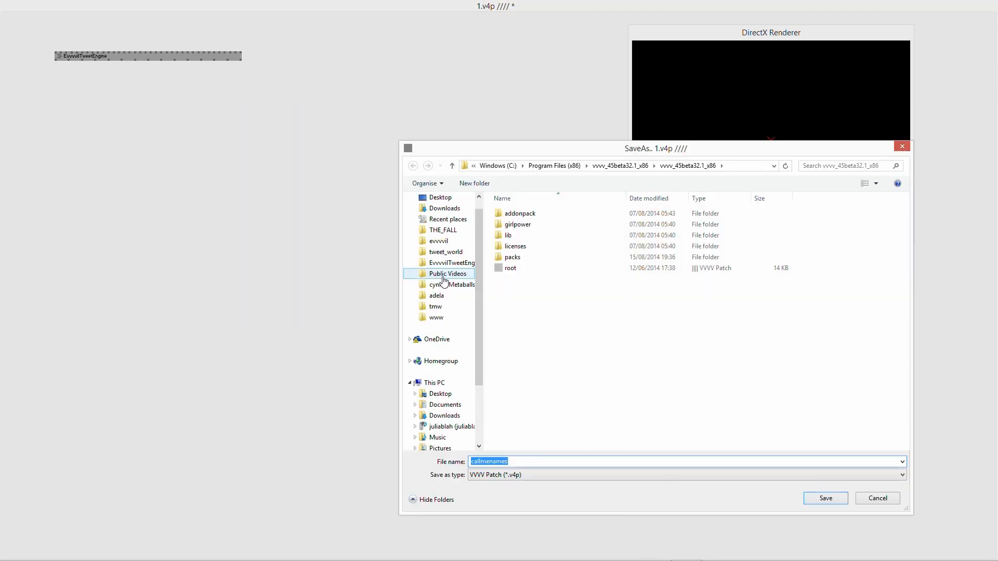
- Save the patch as EvvvvilTweetEngine_example.v4p in the EvvvvilTweetEngine folder and reload it
{"action": "left_click", "coordinate": [451, 263]}
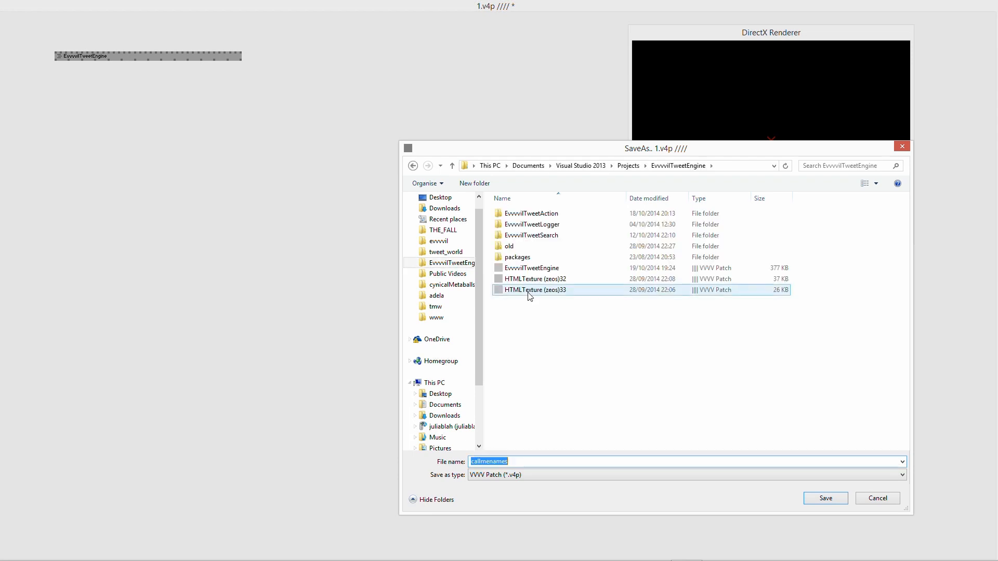
{"action": "left_click", "coordinate": [531, 269]}
{"action": "left_click", "coordinate": [534, 461]}
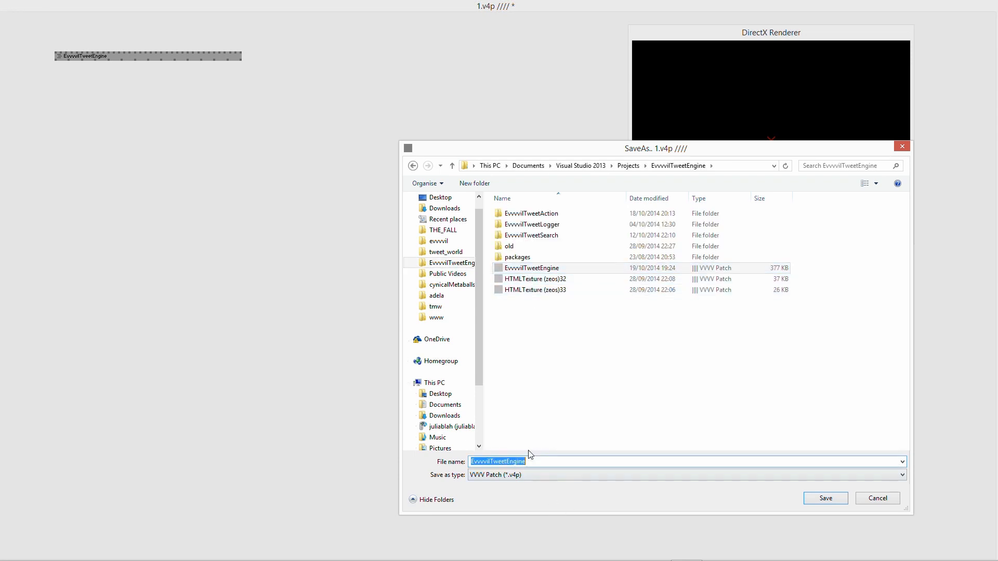
{"action": "key", "text": "End"}
{"action": "type", "text": "_exampl"}
{"action": "key", "text": "Return"}
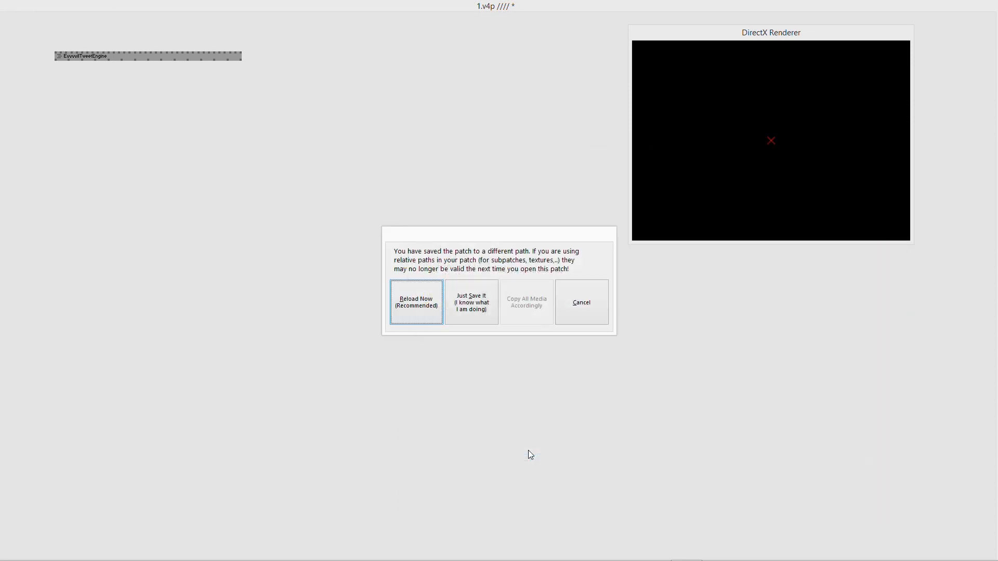
{"action": "left_click", "coordinate": [406, 287]}
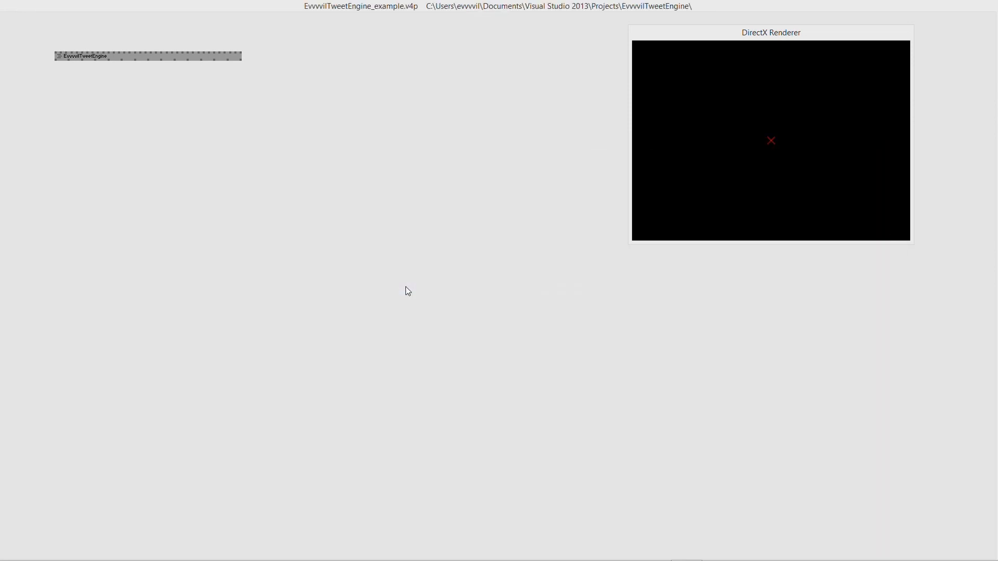
- Open the EvvvvilTweetEngine node's inner patch, scroll through it, and show it full-screen
{"action": "right_click", "coordinate": [168, 55]}
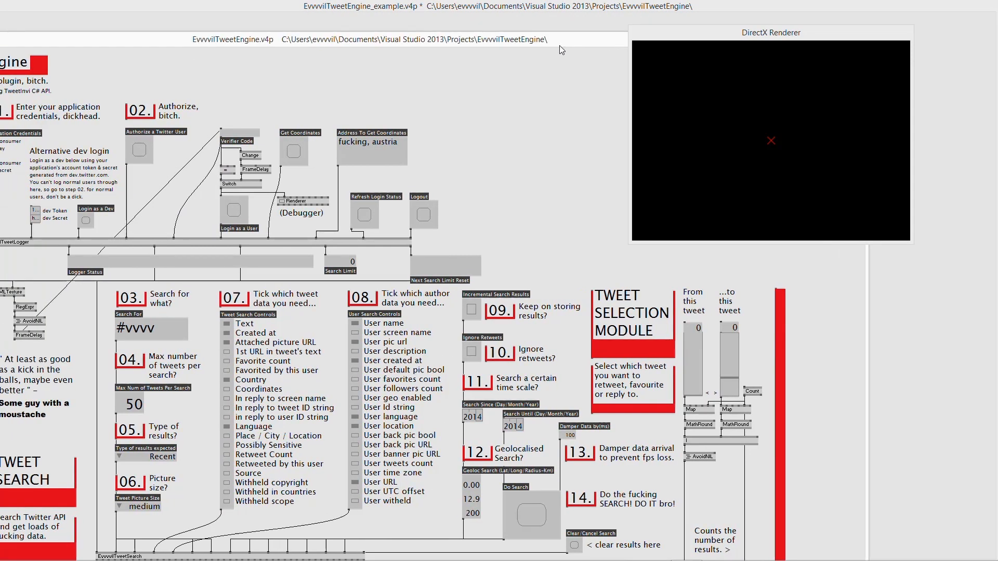
{"action": "scroll", "coordinate": [426, 160], "scroll_direction": "down", "scroll_amount": 15}
{"action": "scroll", "coordinate": [413, 169], "scroll_direction": "down", "scroll_amount": 2}
{"action": "scroll", "coordinate": [413, 170], "scroll_direction": "up", "scroll_amount": 3}
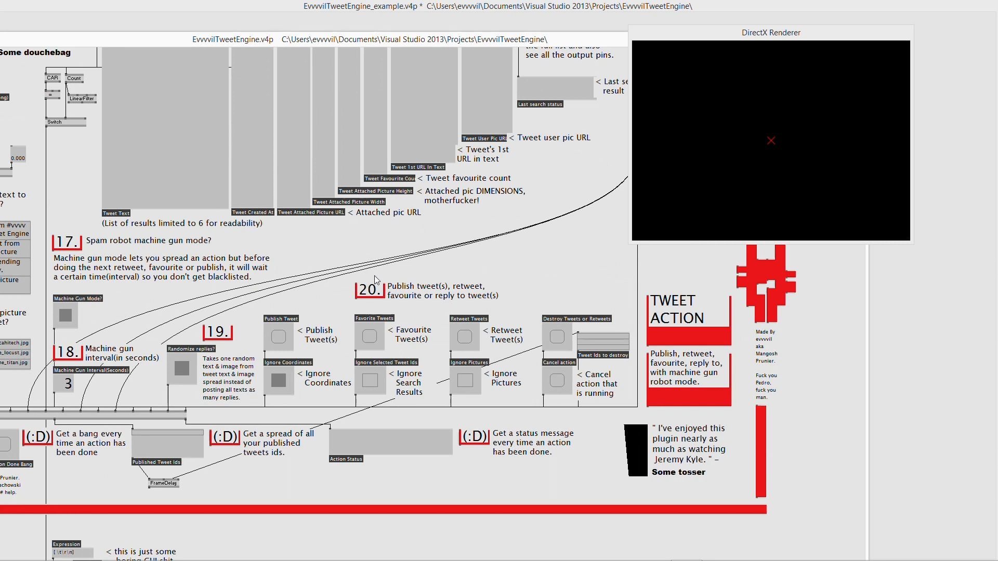
{"action": "scroll", "coordinate": [382, 404], "scroll_direction": "down", "scroll_amount": 1}
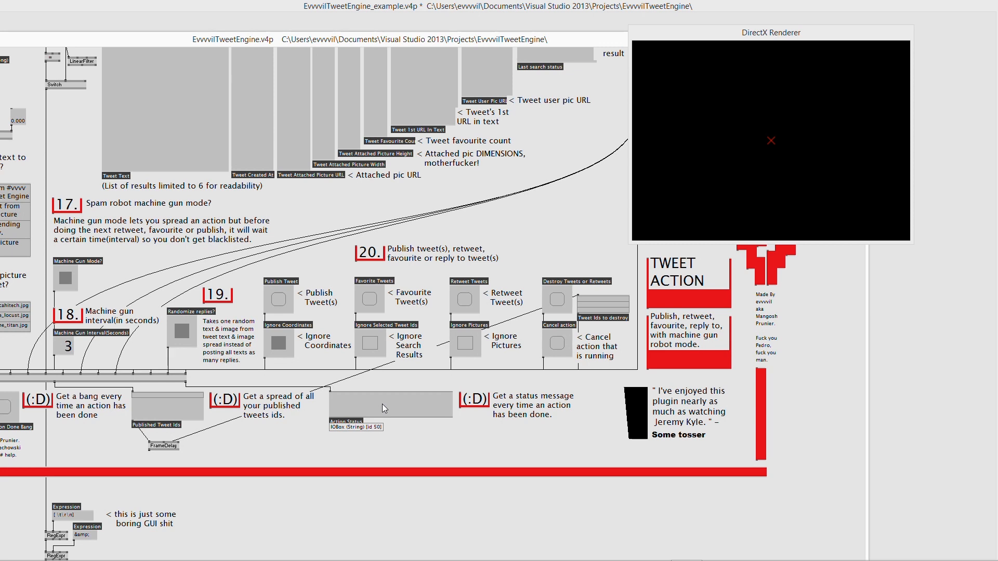
{"action": "key", "text": "ctrl+w"}
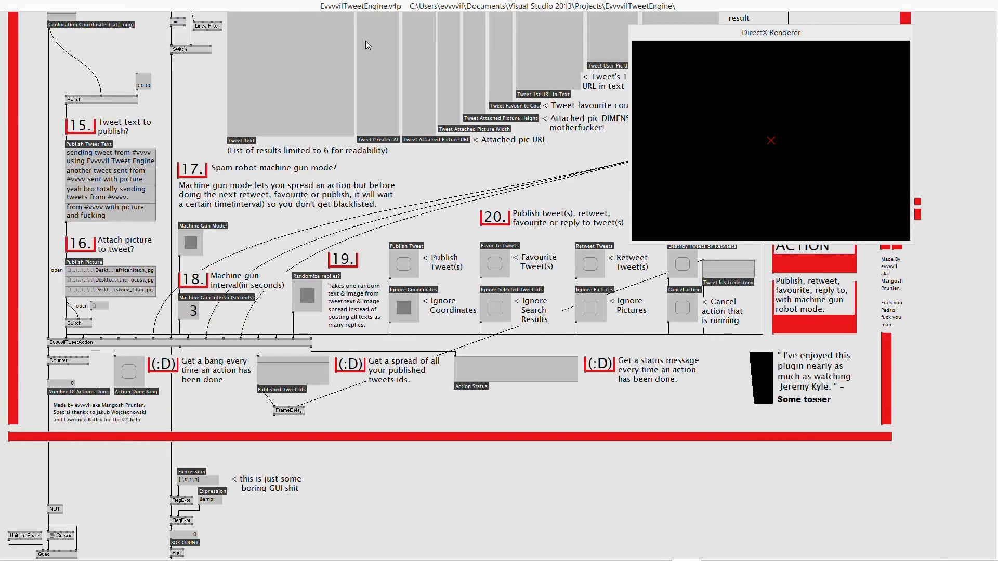
- Move the RegExpr, BOX COUNT, Sqrt/Frac/Switch and NOT/UniformScale/Cursor/Quad nodes rightward
{"action": "scroll", "coordinate": [350, 302], "scroll_direction": "down", "scroll_amount": 5}
{"action": "scroll", "coordinate": [349, 298], "scroll_direction": "down", "scroll_amount": 3}
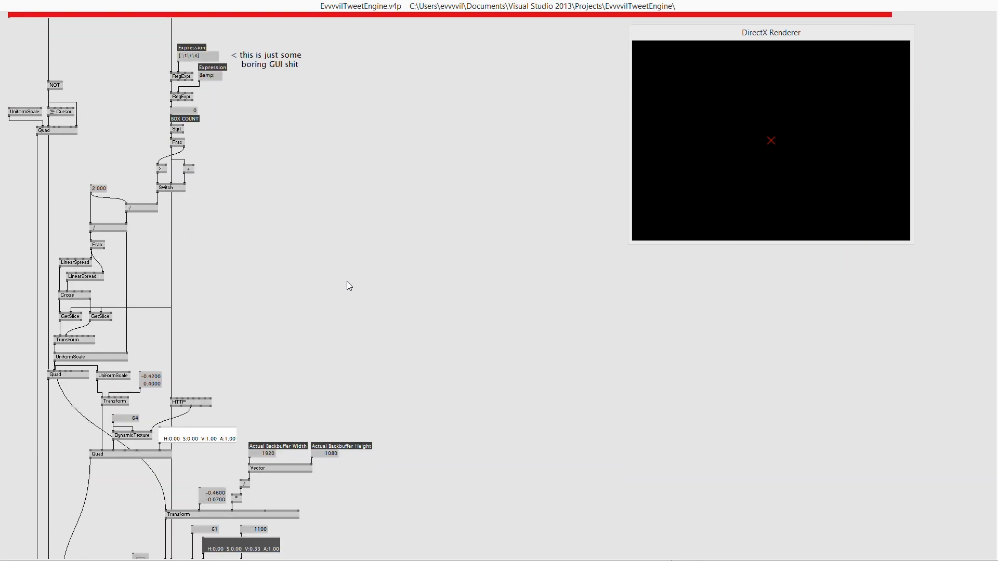
{"action": "scroll", "coordinate": [347, 282], "scroll_direction": "down", "scroll_amount": 1}
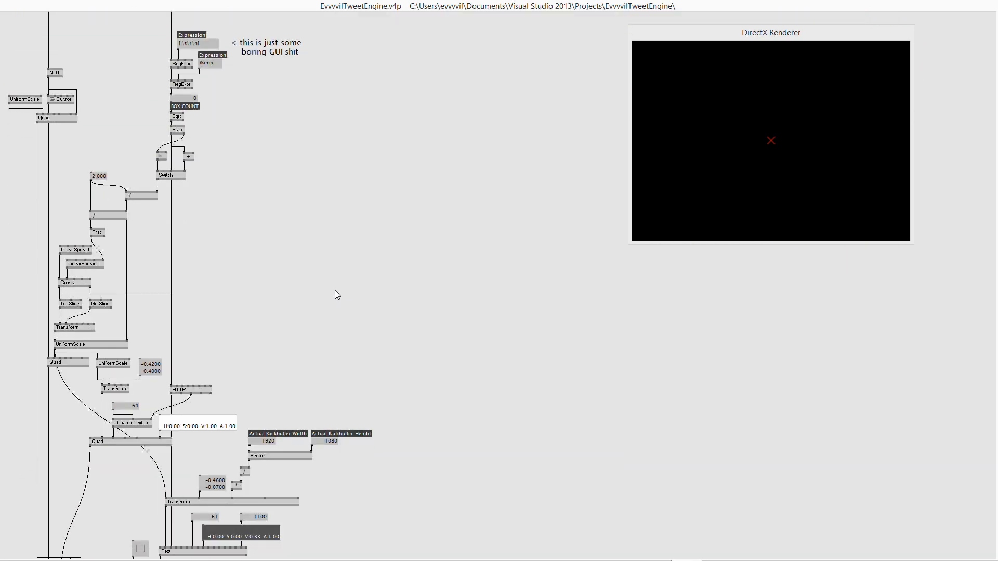
{"action": "scroll", "coordinate": [266, 204], "scroll_direction": "up", "scroll_amount": 1}
{"action": "left_click_drag", "start_coordinate": [158, 96], "coordinate": [364, 144]}
{"action": "left_click_drag", "start_coordinate": [174, 148], "coordinate": [306, 164]}
{"action": "left_click_drag", "start_coordinate": [181, 160], "coordinate": [150, 144]}
{"action": "left_click_drag", "start_coordinate": [177, 179], "coordinate": [230, 190]}
{"action": "left_click_drag", "start_coordinate": [173, 239], "coordinate": [229, 252]}
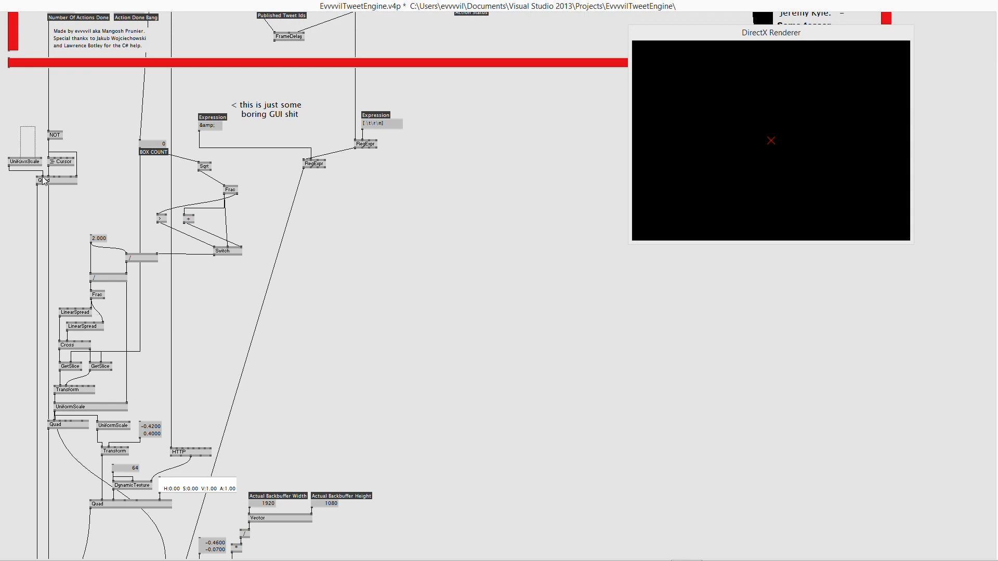
{"action": "left_click_drag", "start_coordinate": [28, 132], "coordinate": [78, 183]}
{"action": "left_click_drag", "start_coordinate": [61, 180], "coordinate": [86, 180]}
- Reposition the NOT node up-left, Cursor up-right and Quad down
{"action": "left_click", "coordinate": [11, 99]}
{"action": "left_click_drag", "start_coordinate": [79, 135], "coordinate": [25, 120]}
{"action": "left_click_drag", "start_coordinate": [86, 162], "coordinate": [112, 130]}
{"action": "mouse_move", "coordinate": [70, 183]}
{"action": "left_mouse_down"}
{"action": "mouse_move", "coordinate": [69, 214]}
{"action": "mouse_move", "coordinate": [24, 197]}
{"action": "mouse_move", "coordinate": [66, 200]}
{"action": "left_mouse_up"}
{"action": "left_click", "coordinate": [52, 106]}
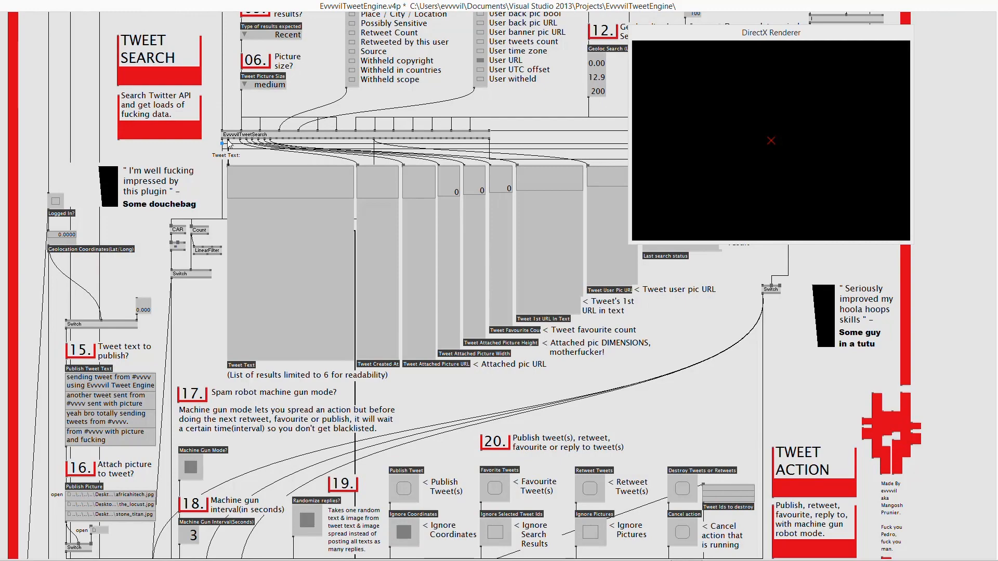
- Add a 'tweet text' IOBox and adjust its properties in the Inspektor
{"action": "scroll", "coordinate": [285, 301], "scroll_direction": "down", "scroll_amount": 3}
{"action": "scroll", "coordinate": [290, 326], "scroll_direction": "down", "scroll_amount": 6}
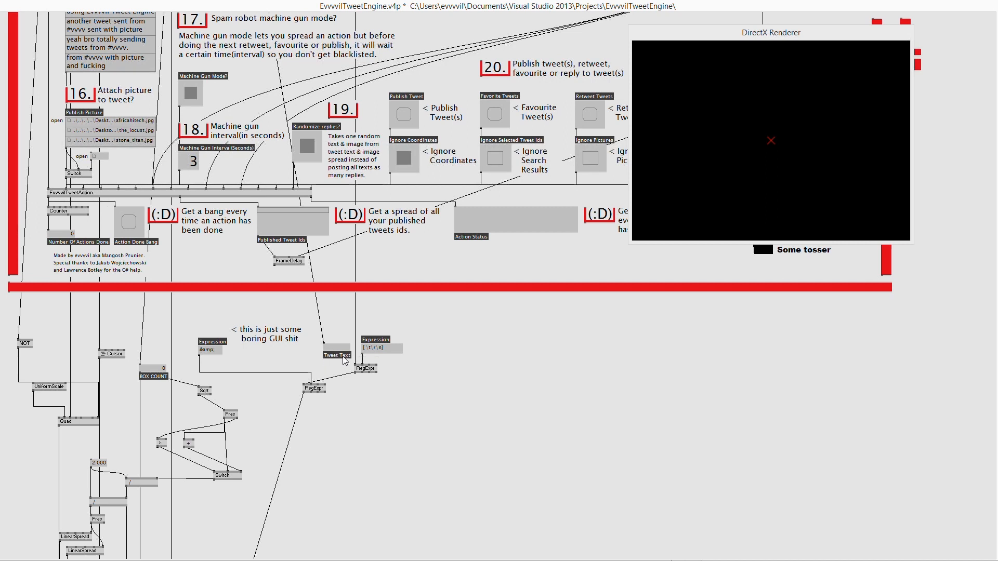
{"action": "key", "text": "ctrl+i"}
{"action": "type", "text": "tweet text"}
{"action": "key", "text": "ctrl+i"}
{"action": "type", "text": "Box Coun"}
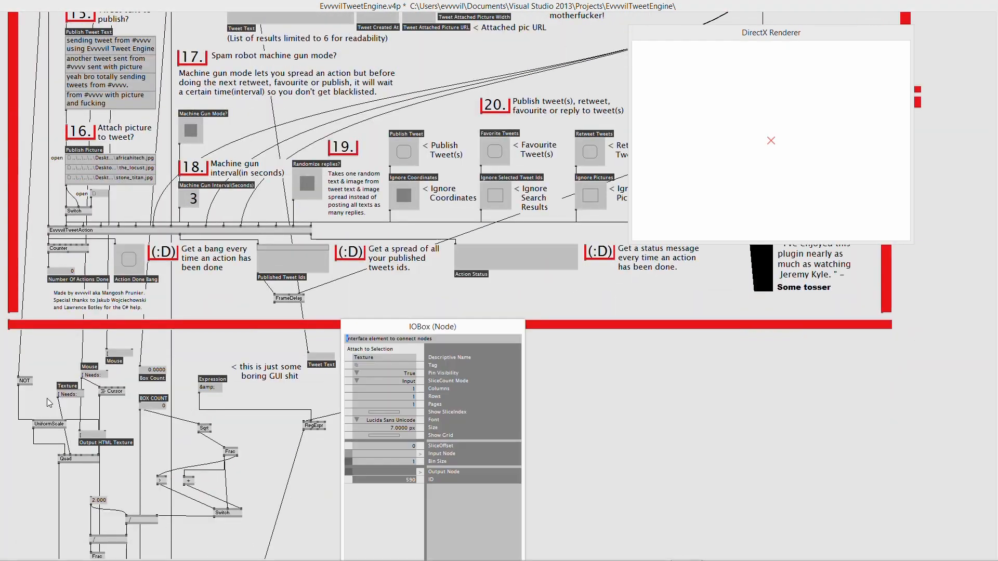
{"action": "key", "text": "ctrl+i"}
- Add labelled IOBoxes for 'Logged in' and 'Tweet User Pic URL'
{"action": "scroll", "coordinate": [47, 403], "scroll_direction": "up", "scroll_amount": 1}
{"action": "key", "text": "ctrl+i"}
{"action": "type", "text": "Logged in"}
{"action": "key", "text": "ctrl+i"}
{"action": "scroll", "coordinate": [171, 474], "scroll_direction": "down", "scroll_amount": 7}
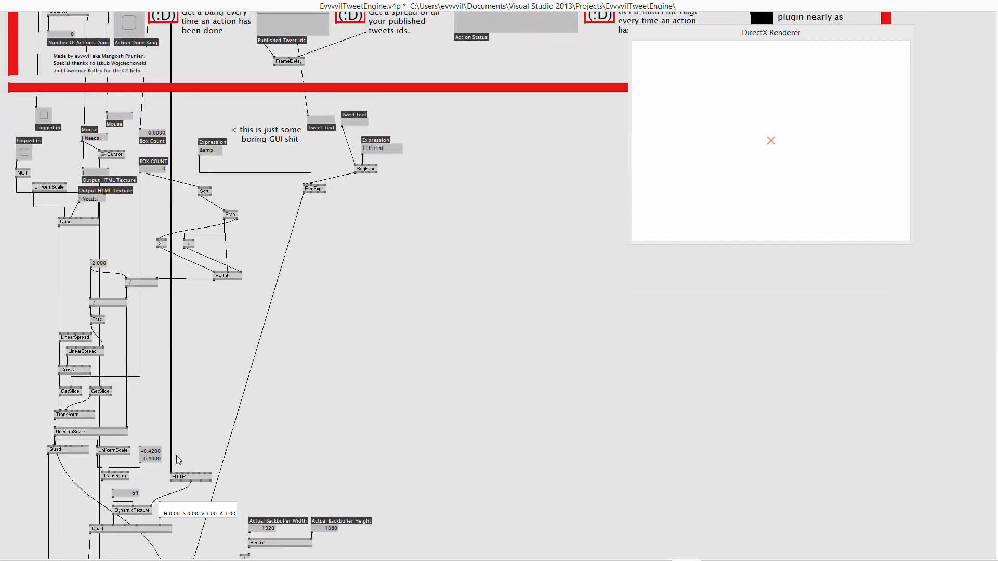
{"action": "scroll", "coordinate": [176, 442], "scroll_direction": "down", "scroll_amount": 1}
{"action": "middle_click", "coordinate": [182, 407]}
{"action": "key", "text": "ctrl+i"}
{"action": "type", "text": "Tweet User Pic URL"}
{"action": "key", "text": "ctrl+i"}
- Rearrange Box Count, Expression, Tweet Text, Tweet User Pic URL, Logged in, Mouse/Cursor and Output HTML Texture
{"action": "scroll", "coordinate": [102, 421], "scroll_direction": "up", "scroll_amount": 4}
{"action": "scroll", "coordinate": [93, 166], "scroll_direction": "down", "scroll_amount": 2}
{"action": "left_click_drag", "start_coordinate": [153, 158], "coordinate": [158, 130]}
{"action": "left_click_drag", "start_coordinate": [153, 194], "coordinate": [158, 160]}
{"action": "left_click_drag", "start_coordinate": [210, 176], "coordinate": [322, 189]}
{"action": "left_click_drag", "start_coordinate": [322, 145], "coordinate": [365, 126]}
{"action": "left_click_drag", "start_coordinate": [441, 183], "coordinate": [436, 158]}
{"action": "left_click_drag", "start_coordinate": [44, 140], "coordinate": [24, 135]}
{"action": "left_click_drag", "start_coordinate": [112, 180], "coordinate": [83, 164]}
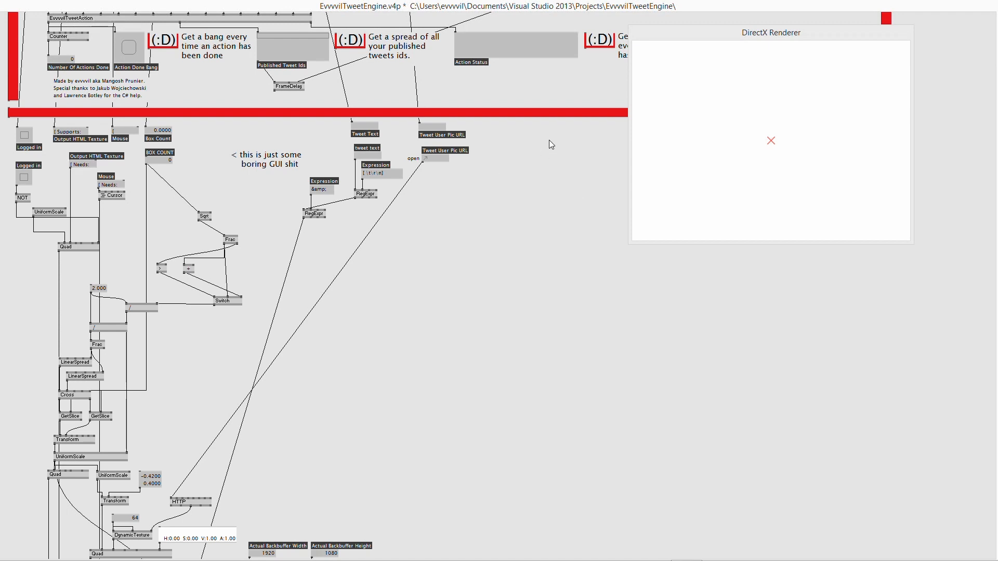
- Select the whole GUI rendering section and remove it from the patch
{"action": "left_click_drag", "start_coordinate": [549, 139], "coordinate": [520, 225]}
{"action": "left_click_drag", "start_coordinate": [512, 157], "coordinate": [10, 484]}
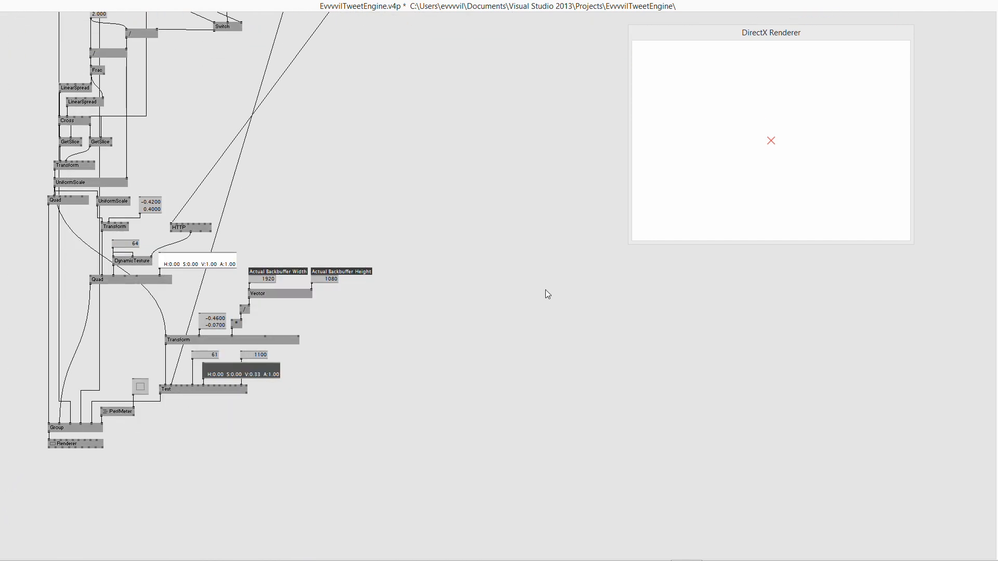
{"action": "key", "text": "Delete"}
{"action": "scroll", "coordinate": [336, 314], "scroll_direction": "up", "scroll_amount": 5}
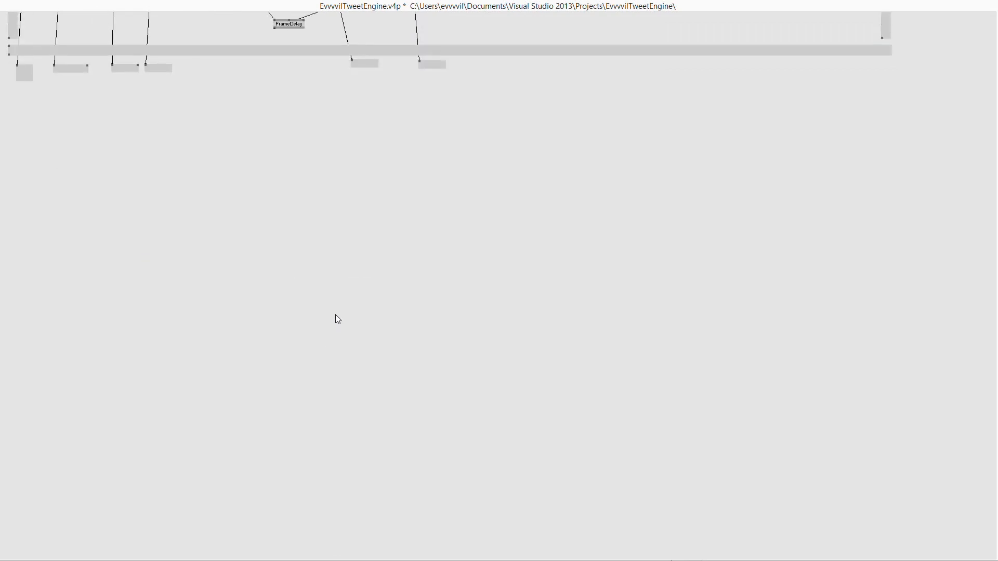
- Maximise the example patch and move the pasted GUI nodes up and left beside the engine
{"action": "scroll", "coordinate": [335, 315], "scroll_direction": "up", "scroll_amount": 5}
{"action": "left_click_drag", "start_coordinate": [410, 10], "coordinate": [406, 96]}
{"action": "left_click", "coordinate": [236, 32]}
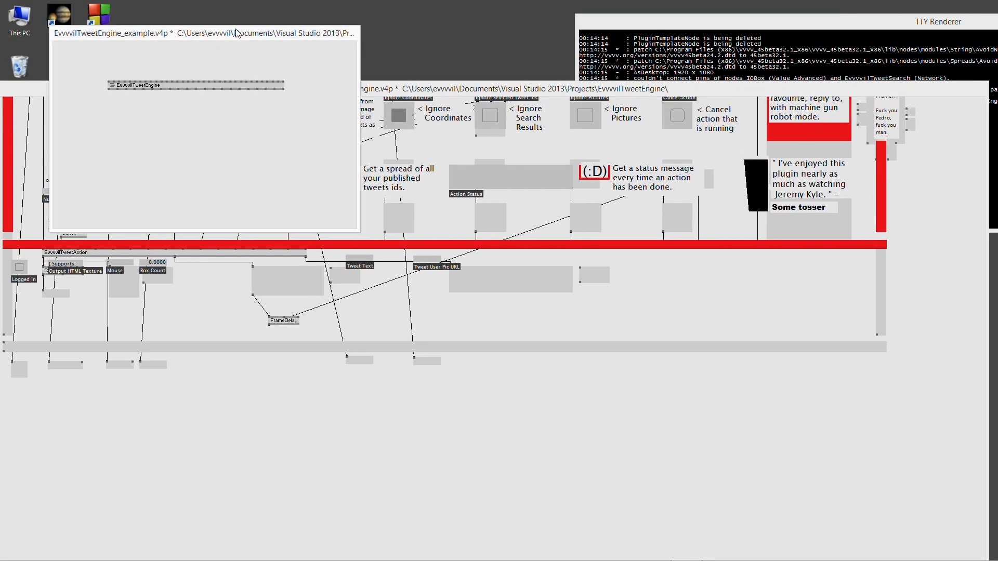
{"action": "double_click", "coordinate": [236, 33]}
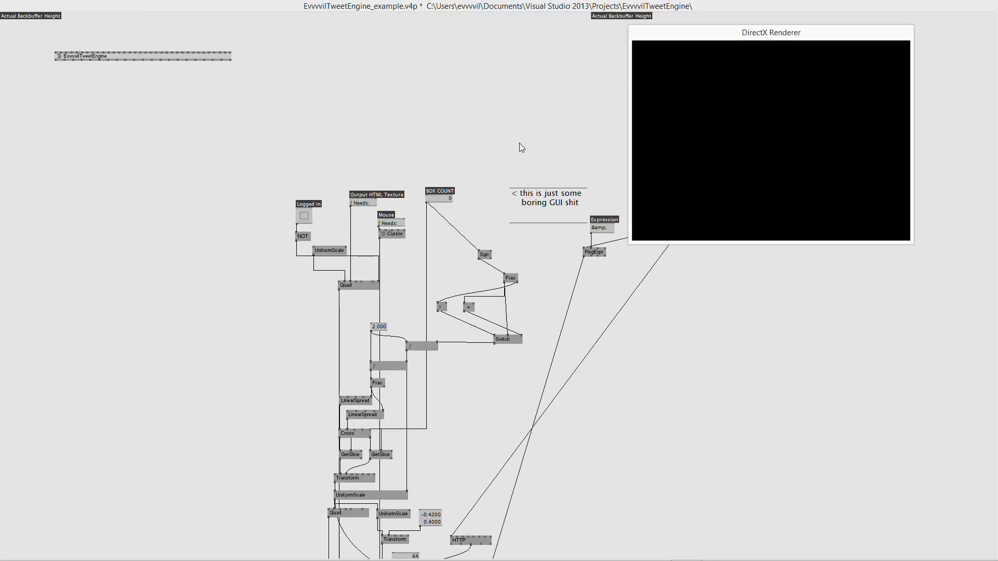
{"action": "left_click_drag", "start_coordinate": [387, 222], "coordinate": [149, 172]}
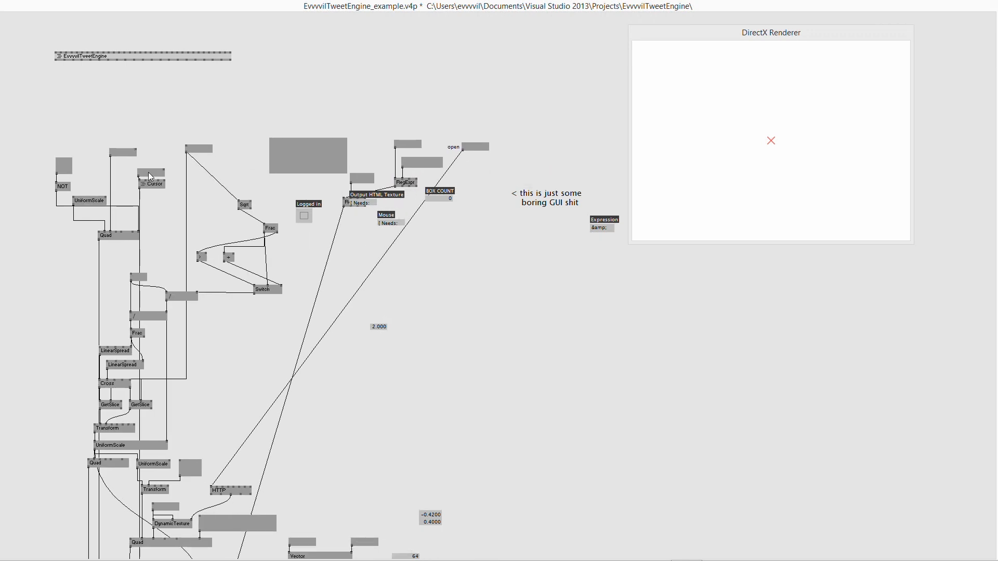
- Link engine outputs to Logged in, Quad, Cursor, BOX COUNT and RegExpr, deleting leftover placeholder boxes
{"action": "left_click", "coordinate": [56, 60]}
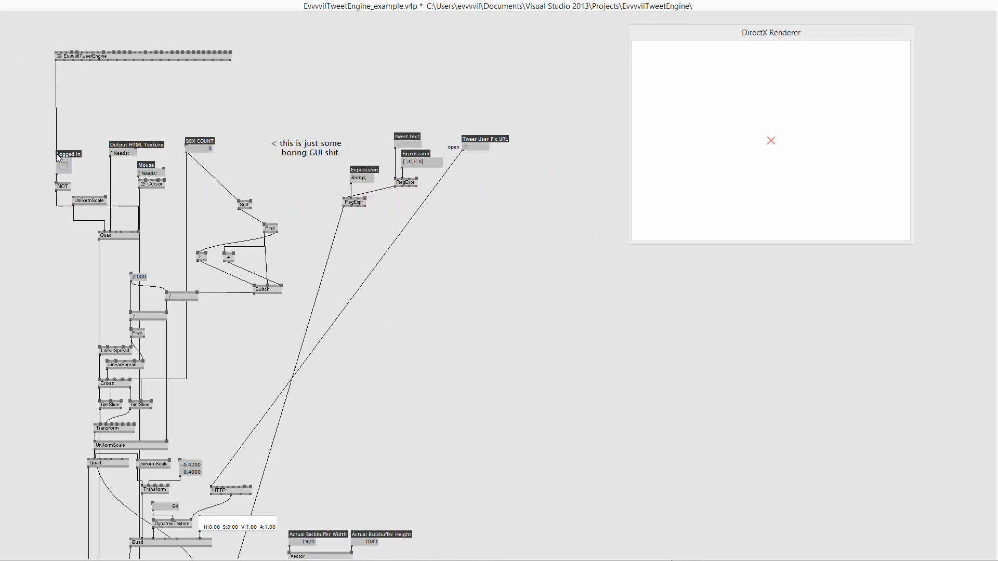
{"action": "left_click", "coordinate": [56, 158]}
{"action": "left_click", "coordinate": [73, 59]}
{"action": "left_click", "coordinate": [110, 231]}
{"action": "left_click", "coordinate": [81, 59]}
{"action": "left_click", "coordinate": [139, 181]}
{"action": "key", "text": "Delete"}
{"action": "left_click", "coordinate": [99, 60]}
{"action": "left_click", "coordinate": [186, 146]}
{"action": "left_click", "coordinate": [117, 60]}
{"action": "left_click", "coordinate": [395, 141]}
- Delete the tweet text box and link an engine output to Tweet User Pic URL
{"action": "left_click", "coordinate": [117, 60]}
{"action": "left_click", "coordinate": [395, 179]}
{"action": "left_click", "coordinate": [401, 144]}
{"action": "key", "text": "Delete"}
{"action": "left_click", "coordinate": [152, 60]}
{"action": "left_click", "coordinate": [463, 143]}
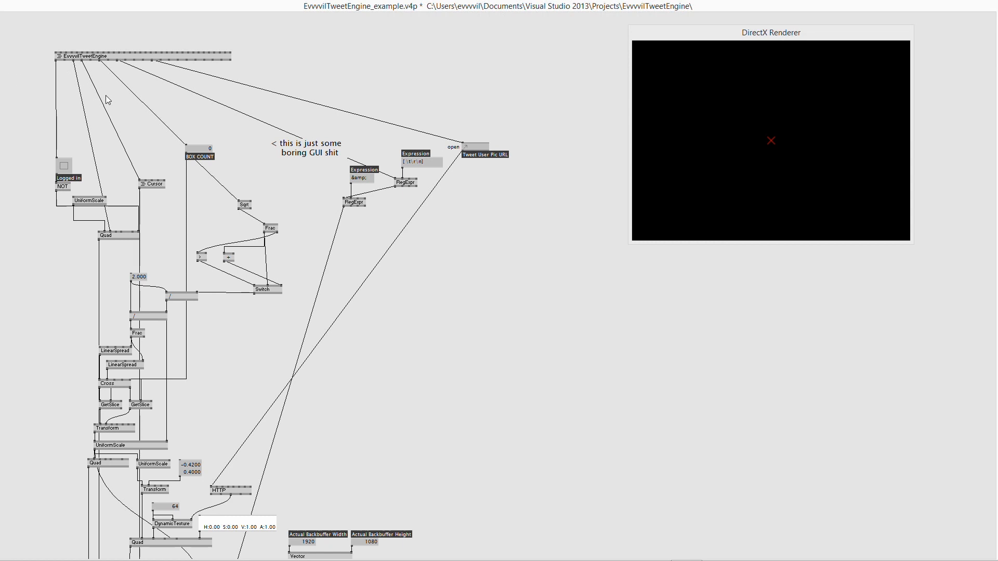
- Add a Tweet Created At output box to the engine node
{"action": "right_click", "coordinate": [121, 57]}
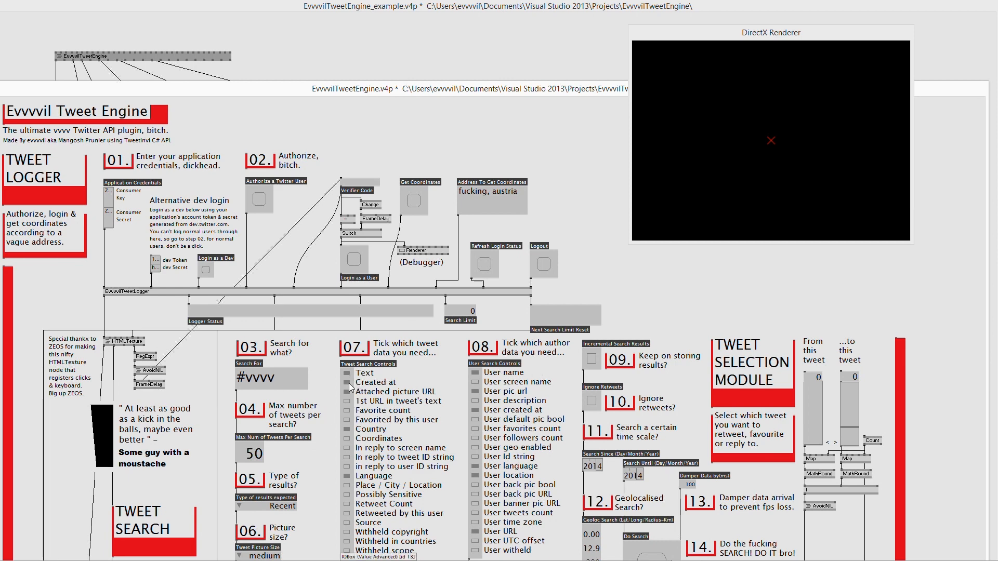
{"action": "scroll", "coordinate": [345, 386], "scroll_direction": "down", "scroll_amount": 6}
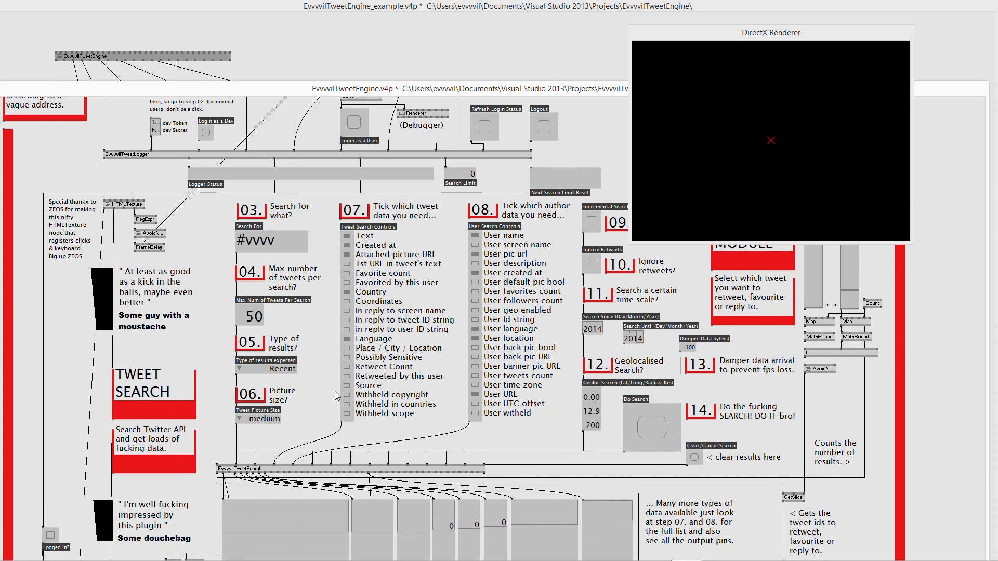
{"action": "scroll", "coordinate": [336, 396], "scroll_direction": "down", "scroll_amount": 3}
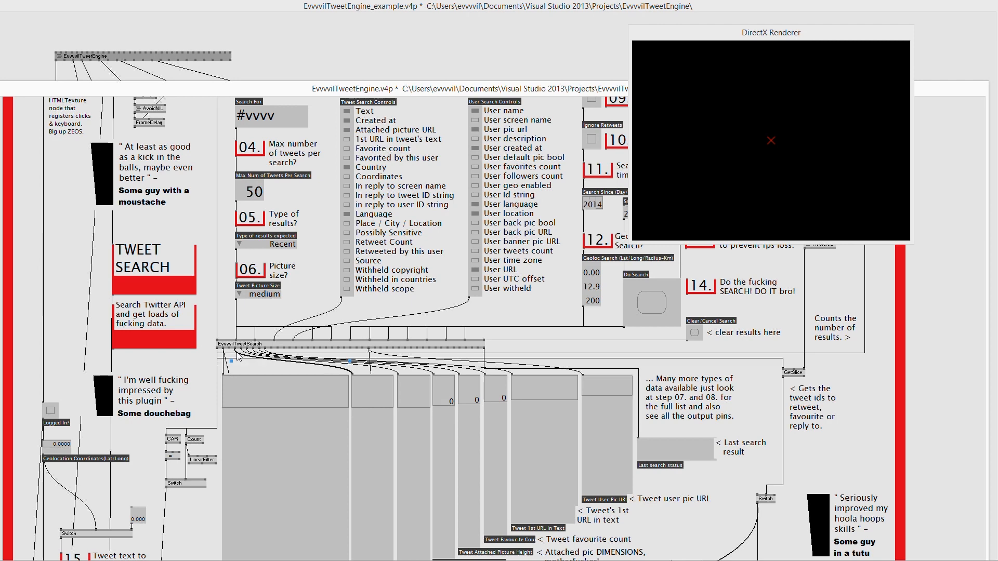
{"action": "scroll", "coordinate": [357, 388], "scroll_direction": "down", "scroll_amount": 3}
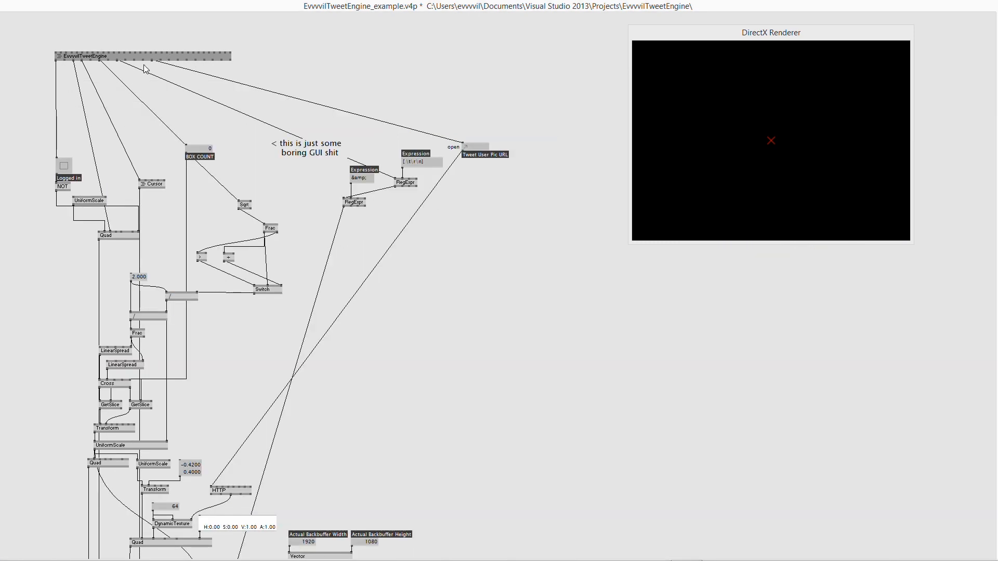
{"action": "middle_click", "coordinate": [441, 82]}
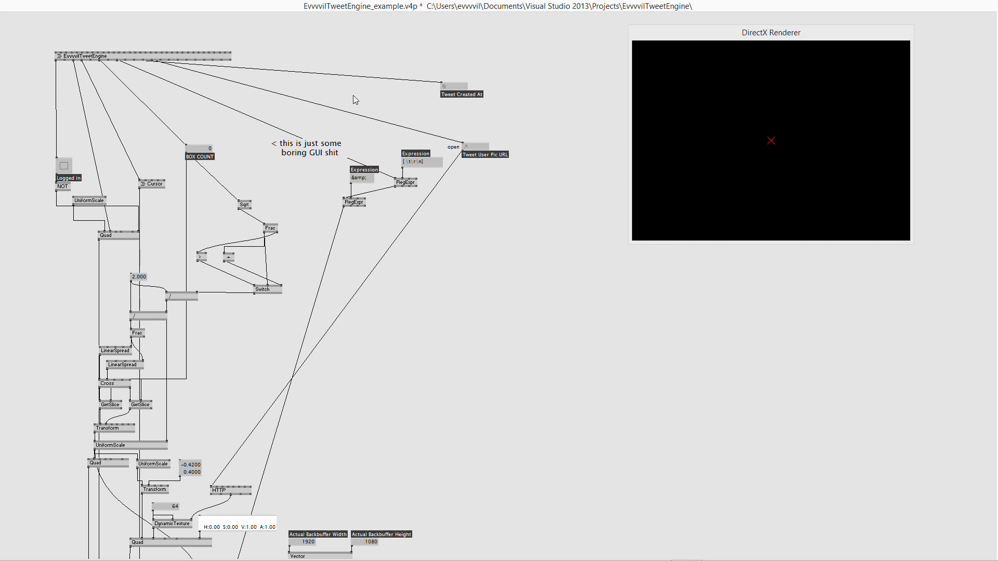
- In the engine's internal patch, remove the Tweet Favourite Count and Tweet 1st URL In Text boxes
{"action": "right_click", "coordinate": [154, 56]}
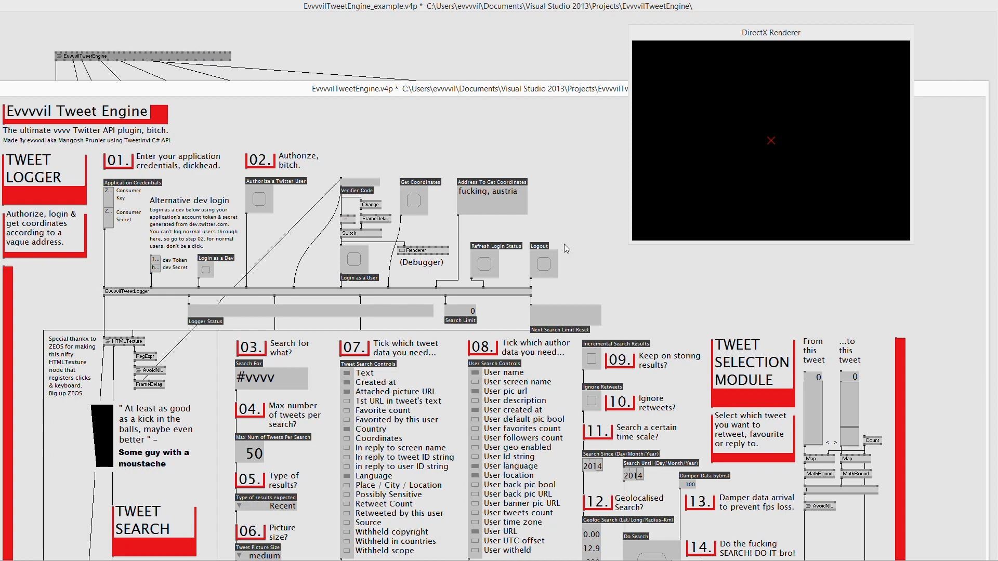
{"action": "scroll", "coordinate": [566, 245], "scroll_direction": "down", "scroll_amount": 1}
{"action": "scroll", "coordinate": [565, 245], "scroll_direction": "down", "scroll_amount": 6}
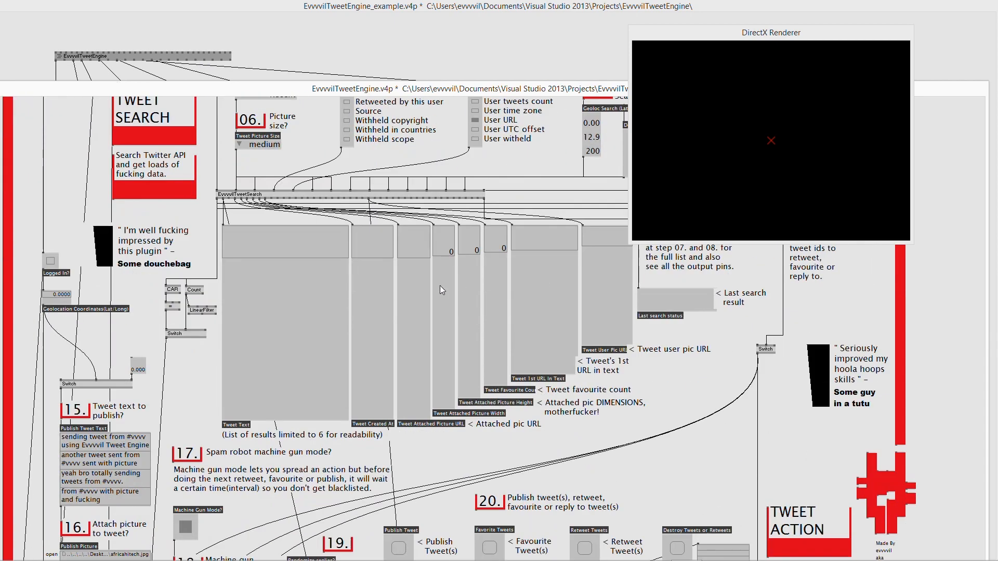
{"action": "left_click", "coordinate": [499, 357]}
{"action": "key", "text": "Delete"}
{"action": "left_click", "coordinate": [531, 338]}
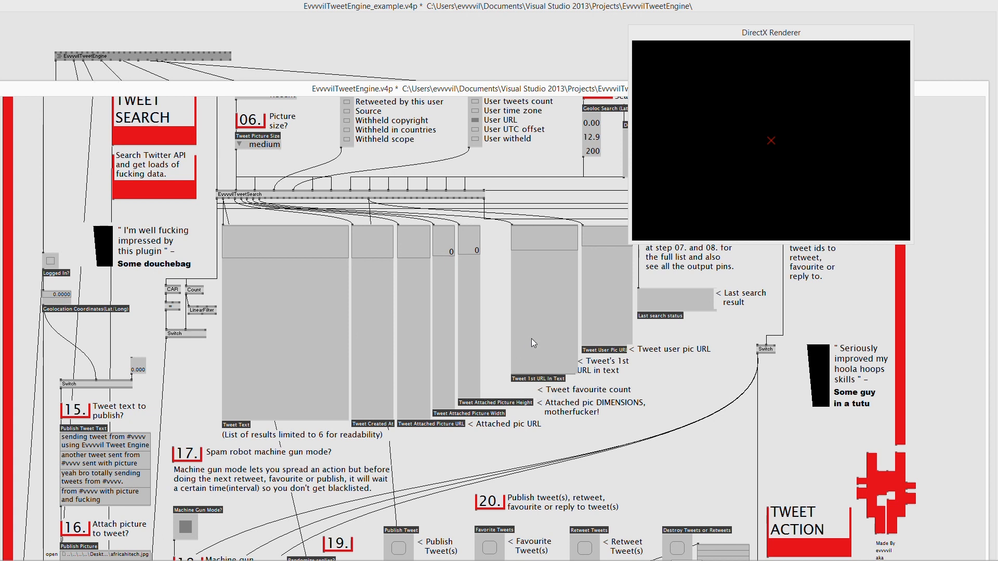
{"action": "key", "text": "Delete"}
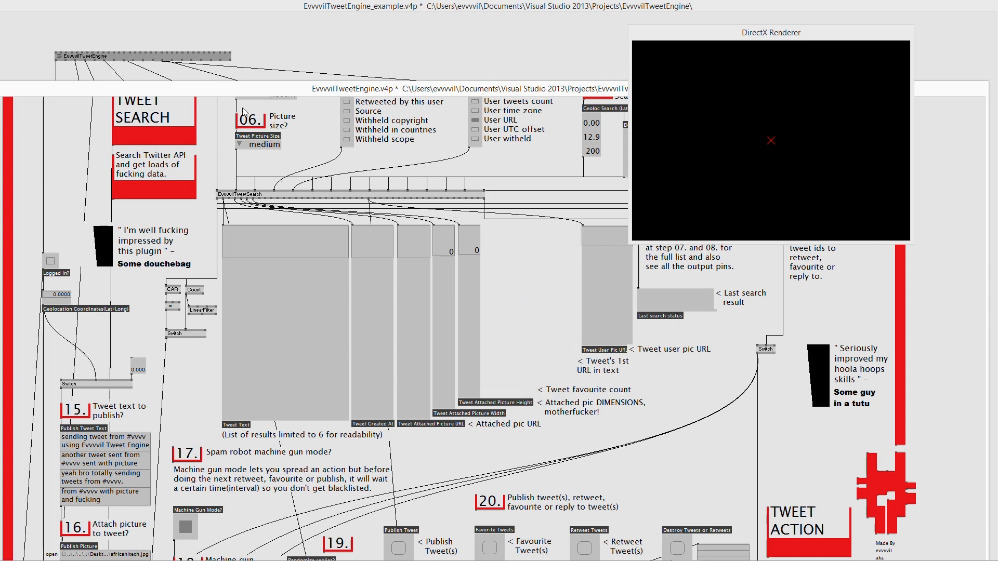
- Return to the main example patch and reopen the engine's internal patch
{"action": "left_click", "coordinate": [164, 55]}
{"action": "right_click", "coordinate": [133, 55]}
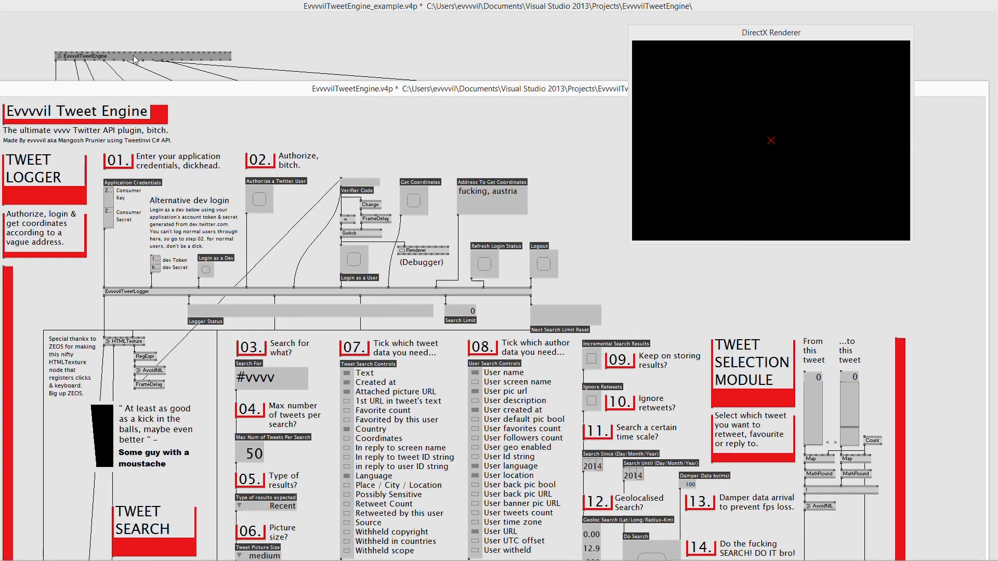
{"action": "scroll", "coordinate": [365, 174], "scroll_direction": "down", "scroll_amount": 3}
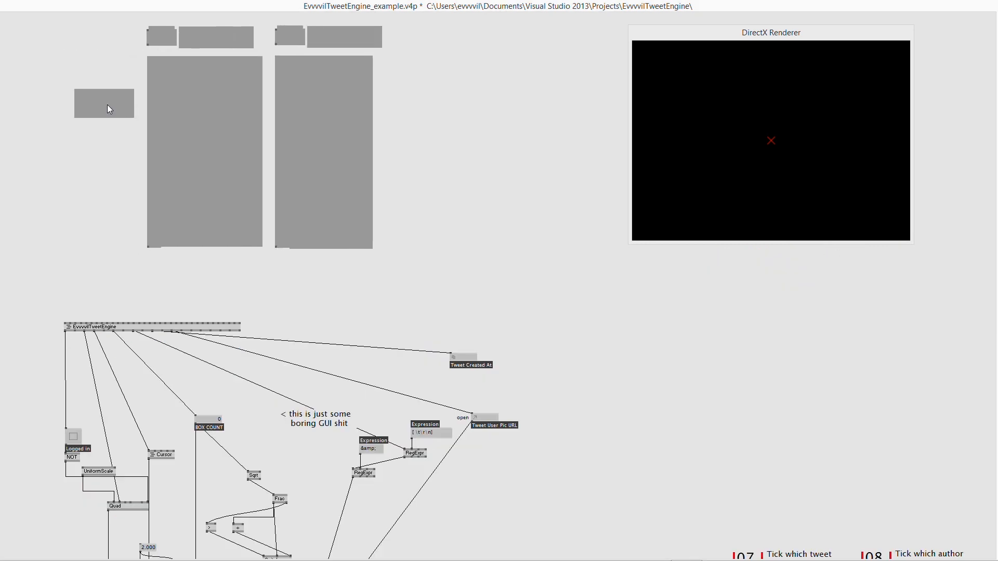
- Connect Tweet Search Controls and User Search Controls to the engine's matching inputs
{"action": "left_click", "coordinate": [148, 249]}
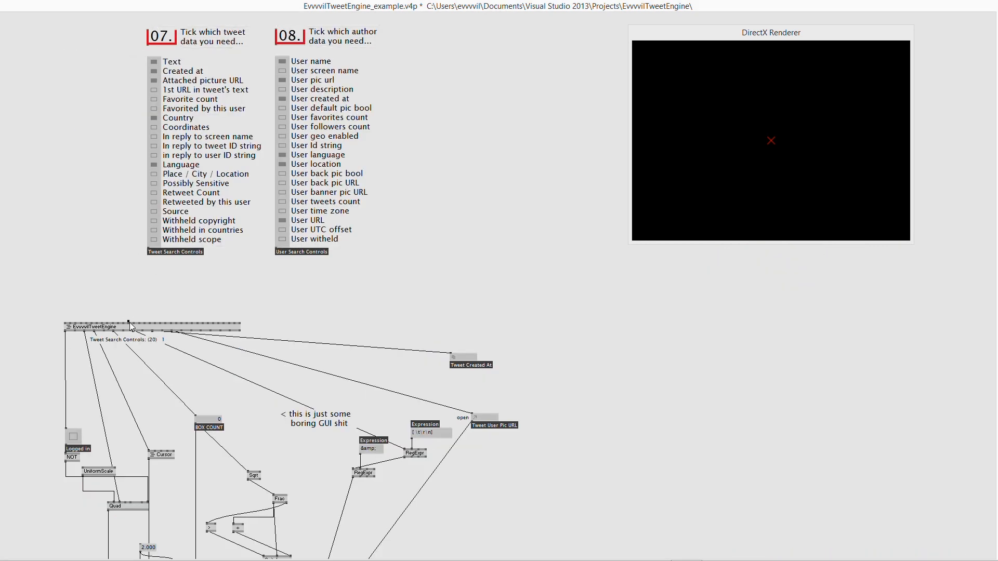
{"action": "left_click", "coordinate": [129, 324]}
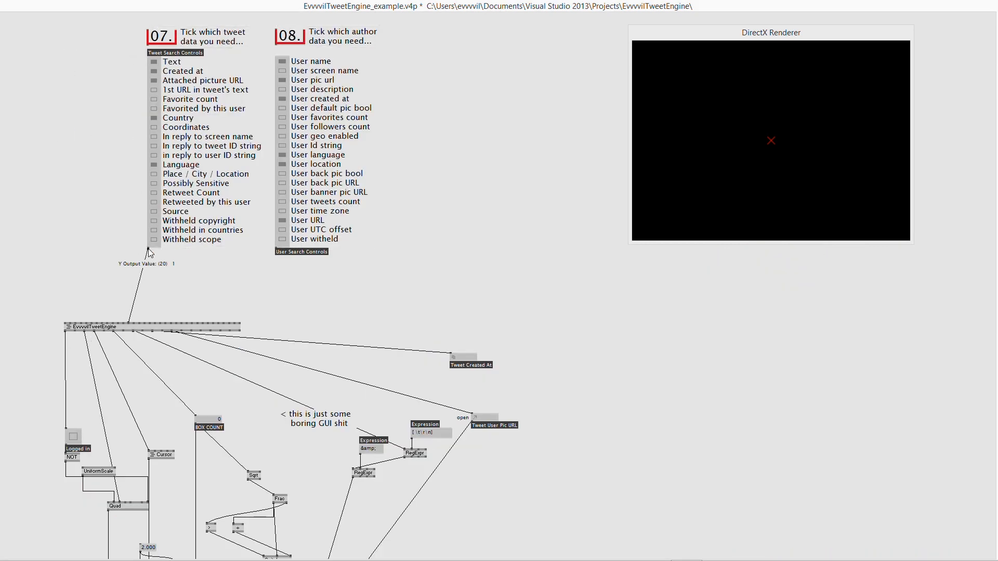
{"action": "left_click", "coordinate": [156, 323]}
{"action": "left_click", "coordinate": [276, 249]}
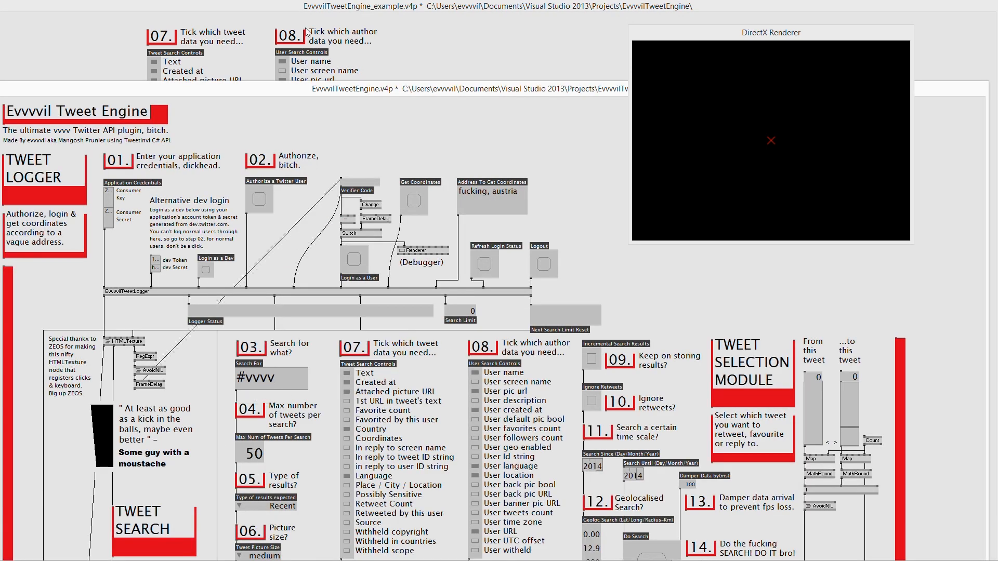
- Paste the Search For #vvvv box and link it to the engine's search term input
{"action": "left_click", "coordinate": [419, 53]}
{"action": "key", "text": "ctrl+v"}
{"action": "left_click", "coordinate": [53, 209]}
{"action": "left_click", "coordinate": [107, 322]}
- Paste the Publish Picture file list, link it to the engine, and add a Do Search button
{"action": "right_click", "coordinate": [111, 329]}
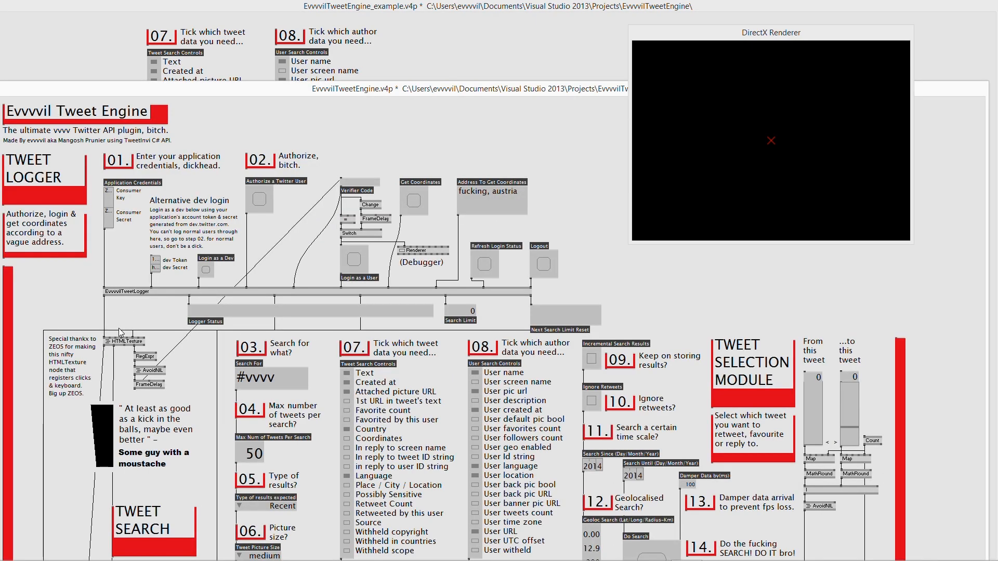
{"action": "scroll", "coordinate": [226, 408], "scroll_direction": "down", "scroll_amount": 5}
{"action": "scroll", "coordinate": [226, 408], "scroll_direction": "down", "scroll_amount": 7}
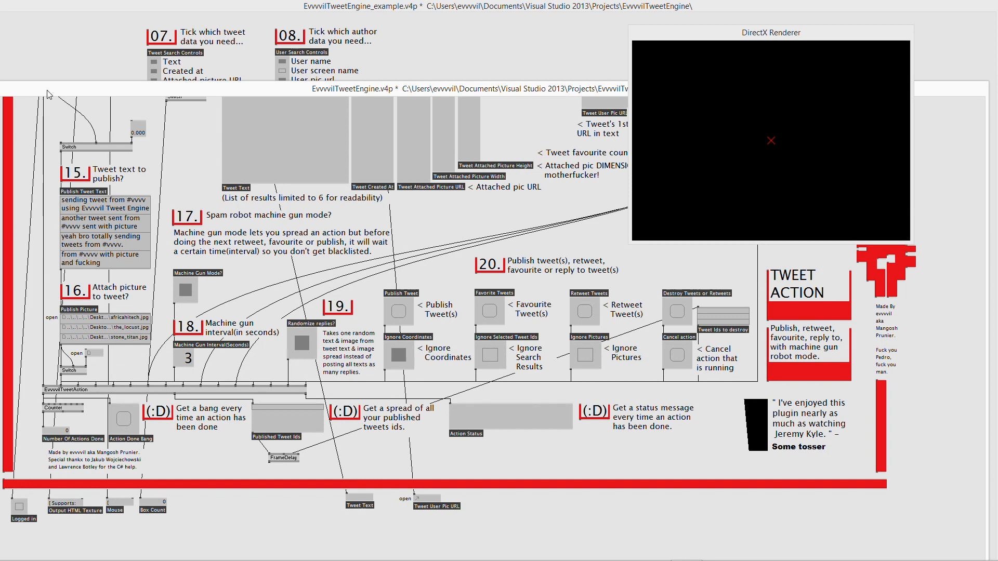
{"action": "left_click_drag", "start_coordinate": [47, 90], "coordinate": [272, 365]}
{"action": "left_click", "coordinate": [336, 285]}
{"action": "key", "text": "ctrl+v"}
{"action": "left_click", "coordinate": [337, 304]}
{"action": "left_click", "coordinate": [148, 323]}
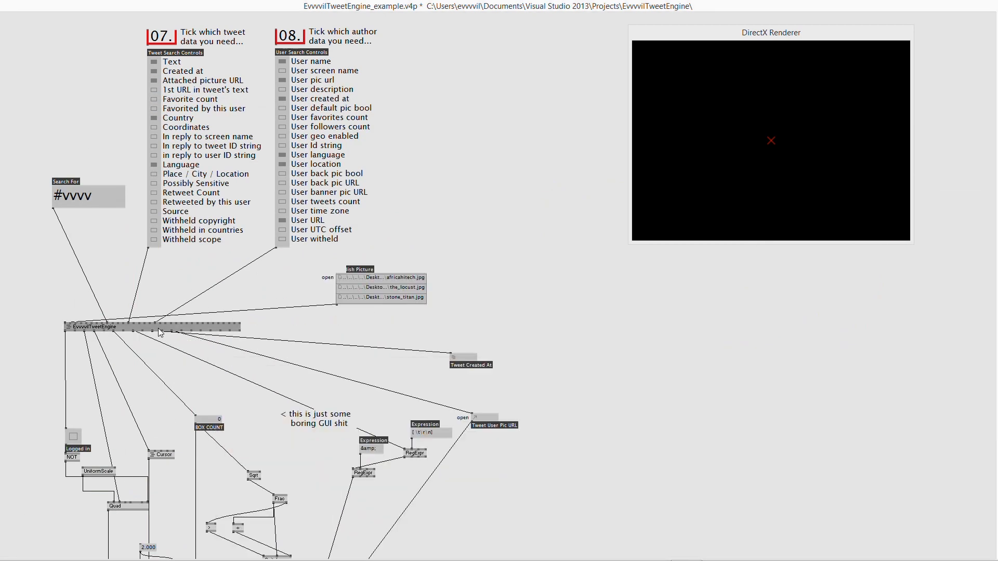
{"action": "middle_click", "coordinate": [214, 324]}
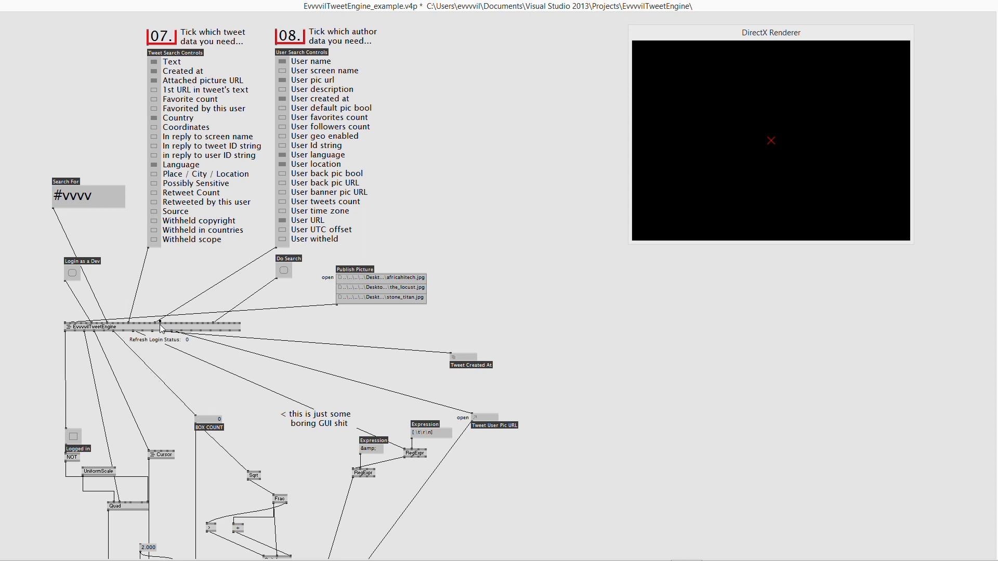
{"action": "left_click", "coordinate": [138, 325]}
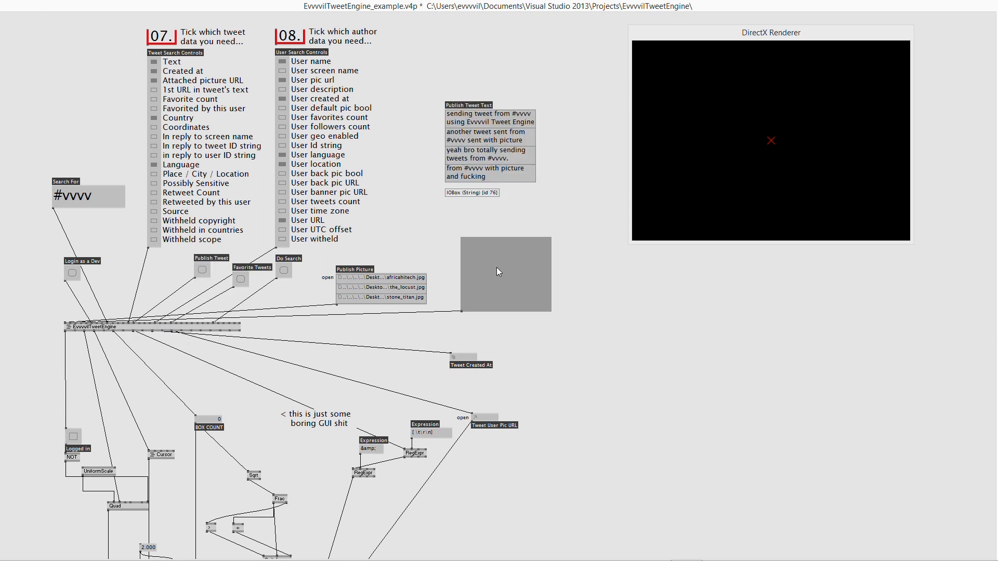
- Place Publish Tweet Text beside Publish Picture and scroll through the patch to review the wiring
{"action": "left_click_drag", "start_coordinate": [496, 267], "coordinate": [497, 267]}
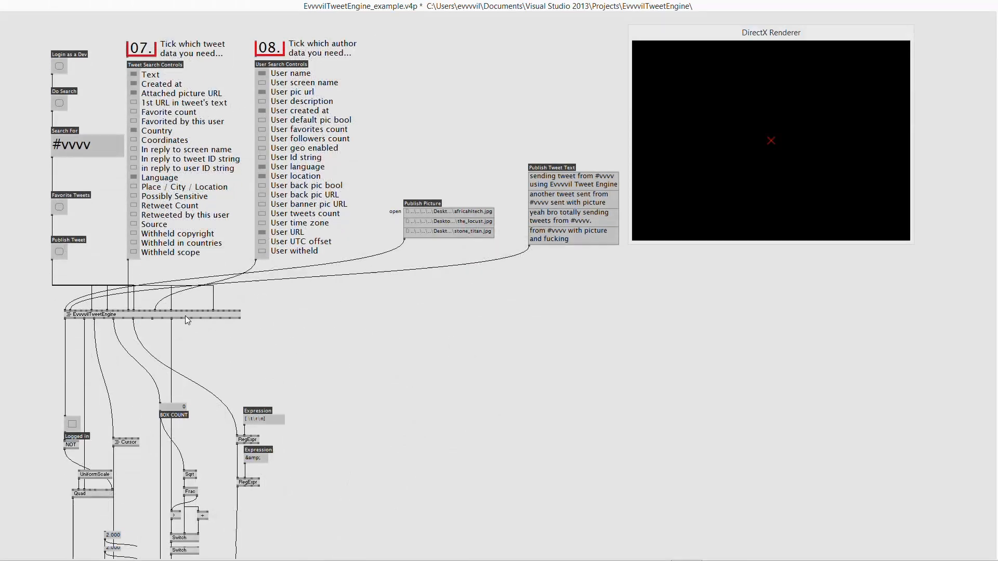
{"action": "scroll", "coordinate": [264, 294], "scroll_direction": "down", "scroll_amount": 15}
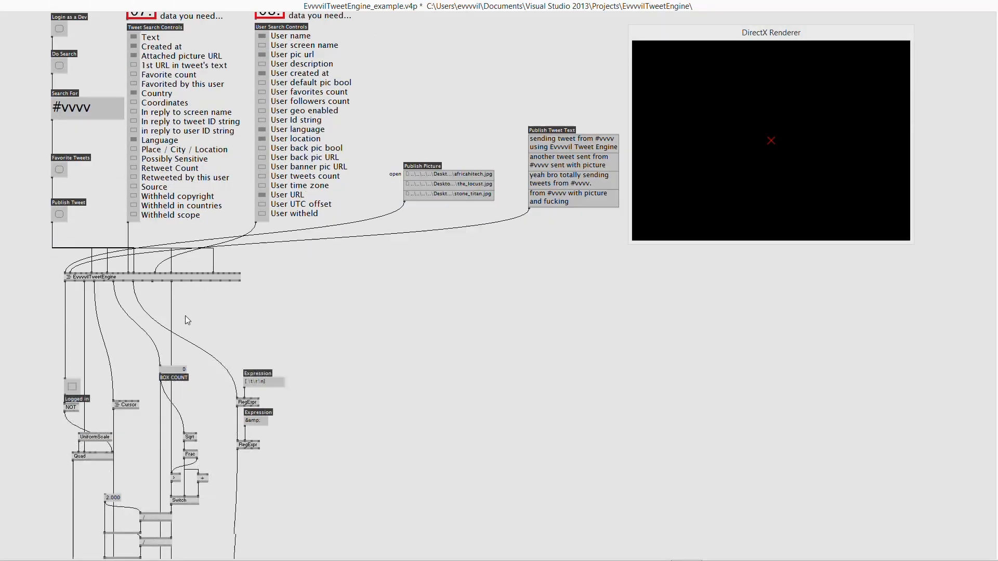
{"action": "scroll", "coordinate": [264, 295], "scroll_direction": "up", "scroll_amount": 15}
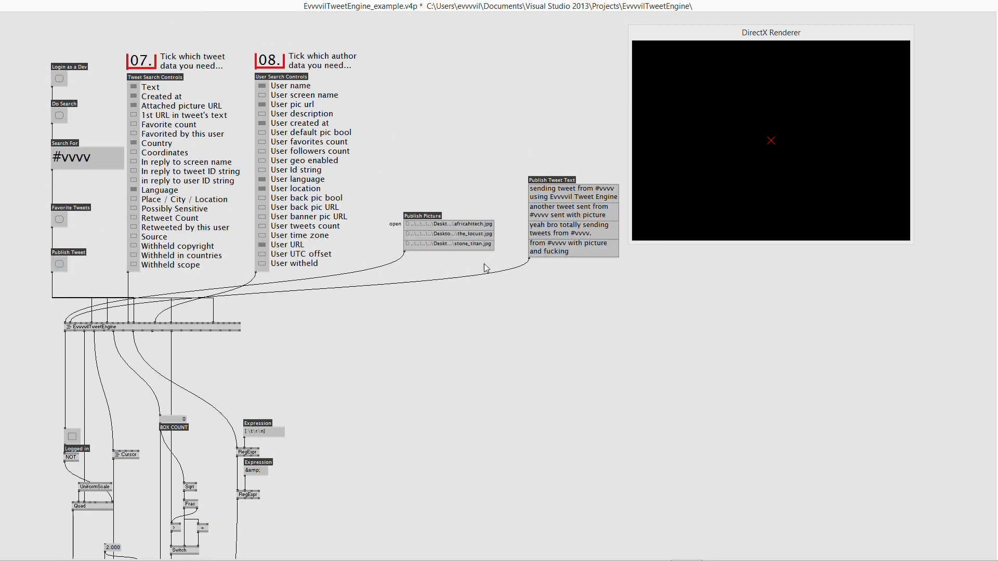
{"action": "scroll", "coordinate": [115, 372], "scroll_direction": "down", "scroll_amount": 2}
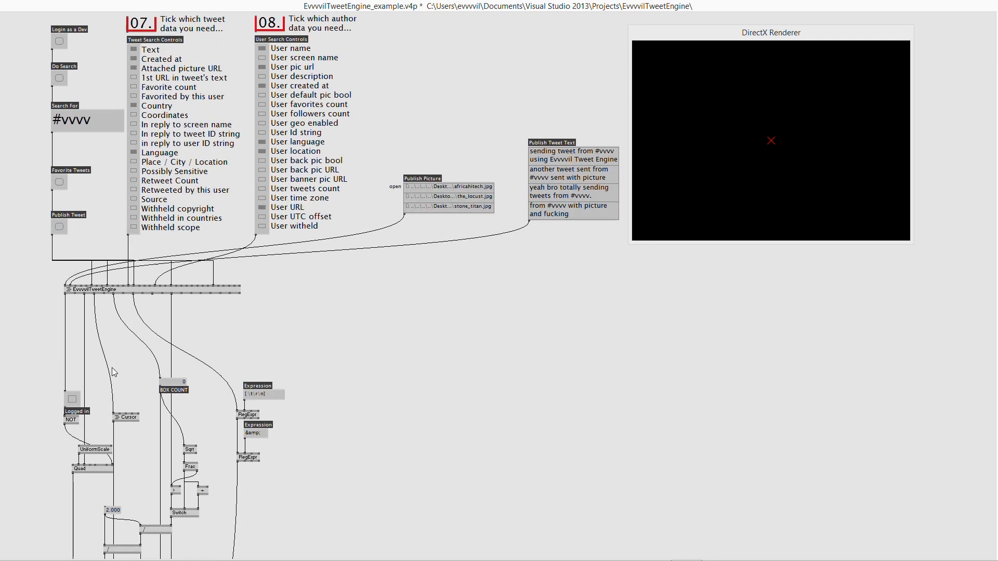
{"action": "scroll", "coordinate": [115, 373], "scroll_direction": "down", "scroll_amount": 15}
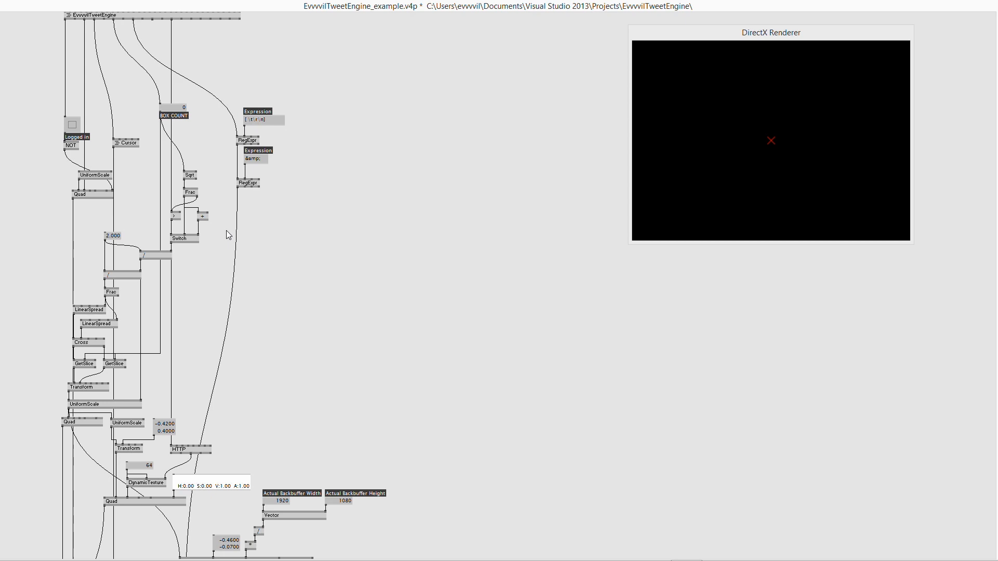
{"action": "scroll", "coordinate": [200, 399], "scroll_direction": "down", "scroll_amount": 9}
{"action": "scroll", "coordinate": [208, 388], "scroll_direction": "up", "scroll_amount": 11}
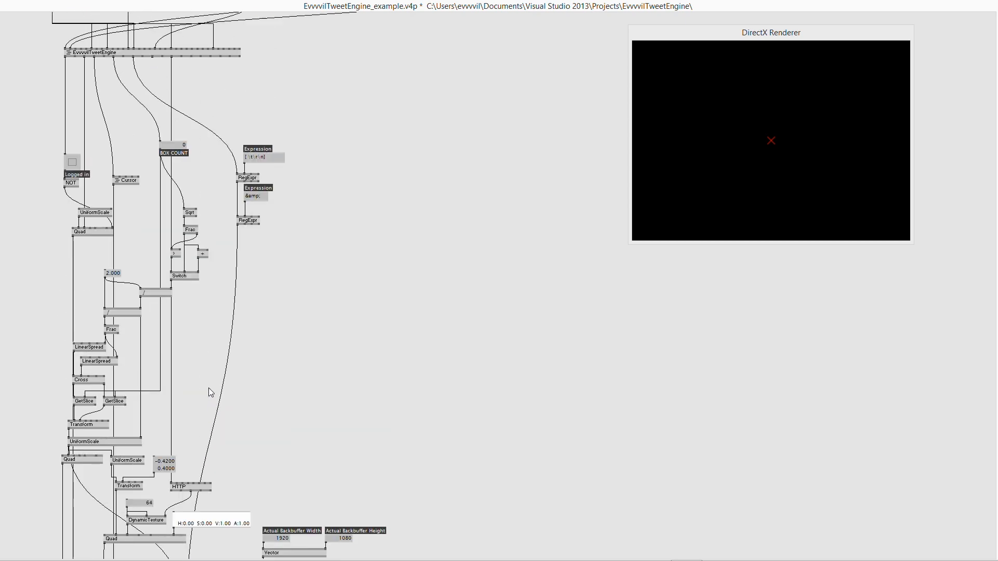
{"action": "scroll", "coordinate": [208, 386], "scroll_direction": "up", "scroll_amount": 14}
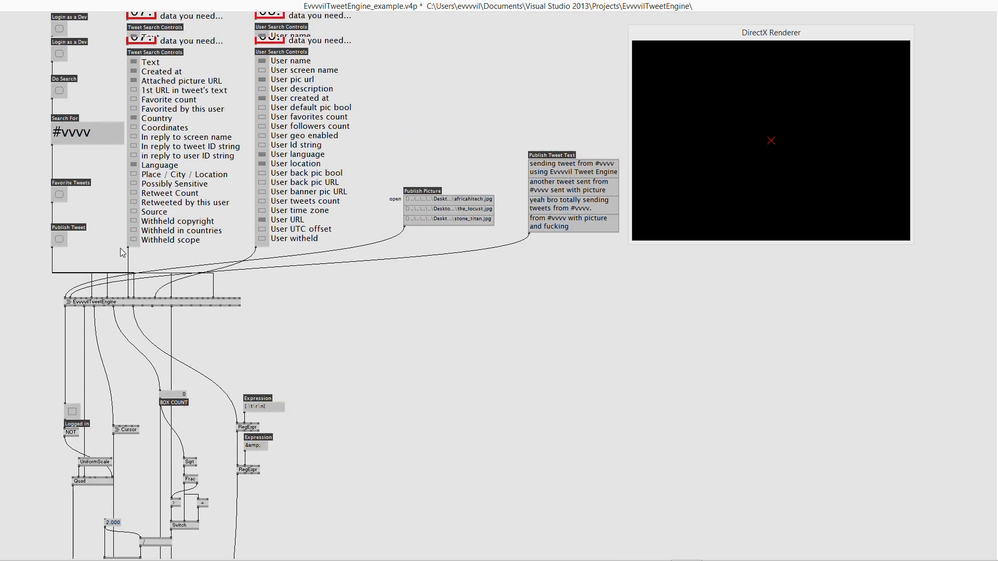
{"action": "scroll", "coordinate": [121, 248], "scroll_direction": "up", "scroll_amount": 2}
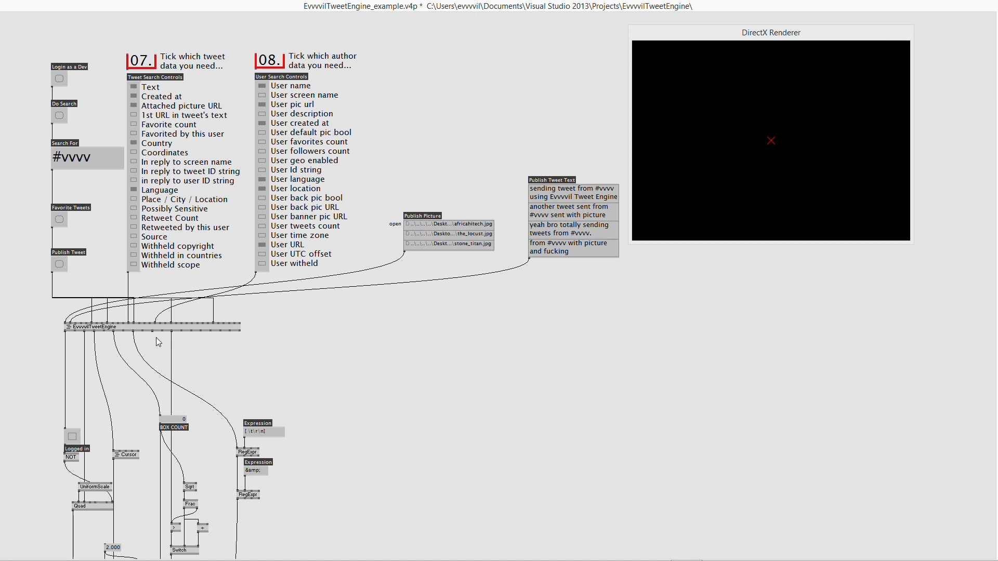